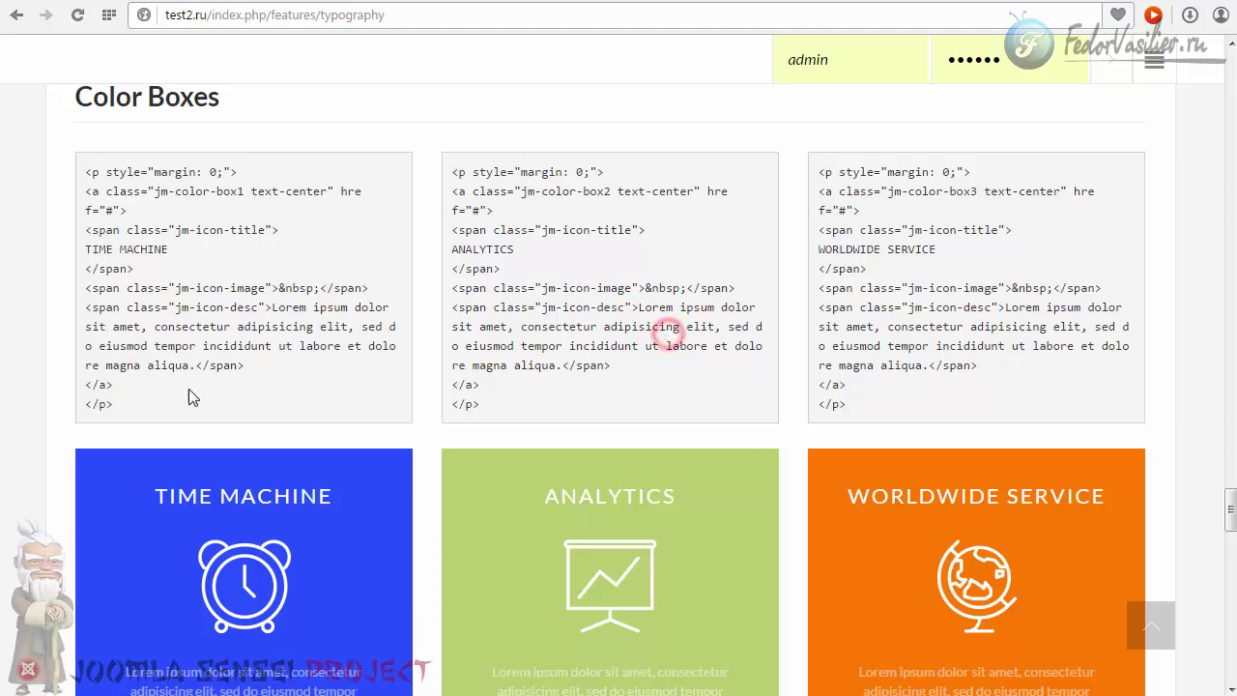
- Examine the three Color Boxes code samples, comparing their jm-color-box1, jm-color-box2 and jm-color-box3 classes with the rendered boxes
{"action": "left_click_drag", "start_coordinate": [116, 406], "coordinate": [83, 173]}
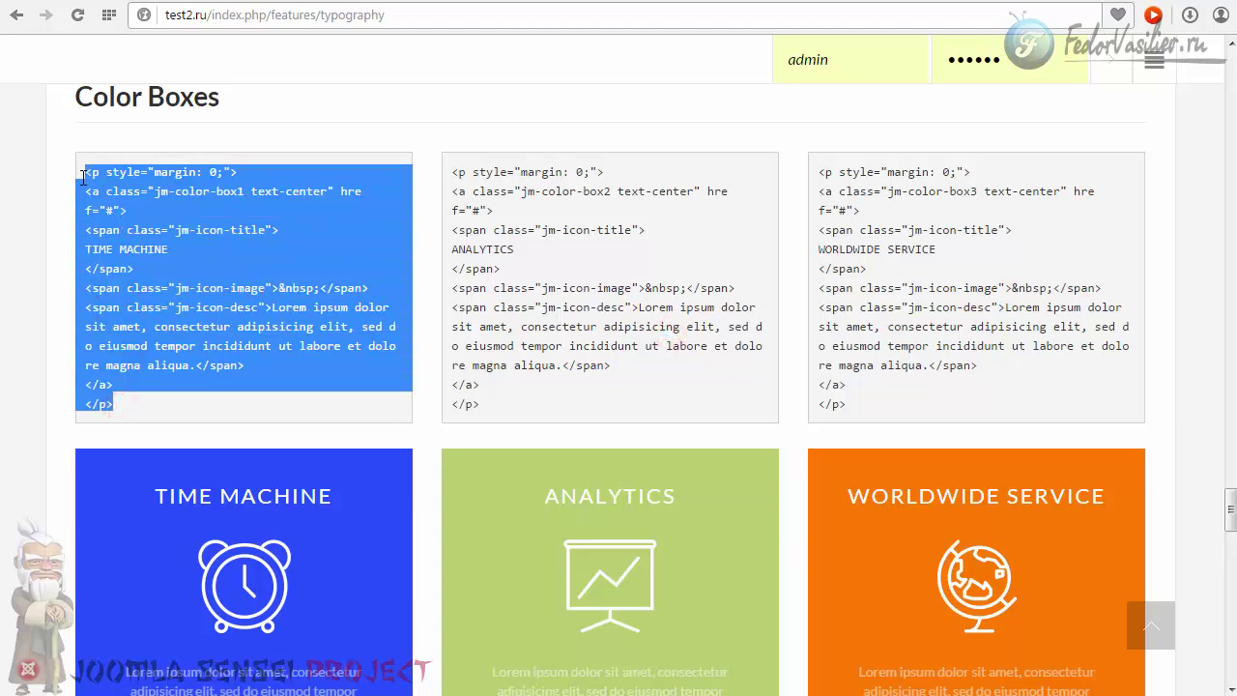
{"action": "left_click", "coordinate": [106, 193]}
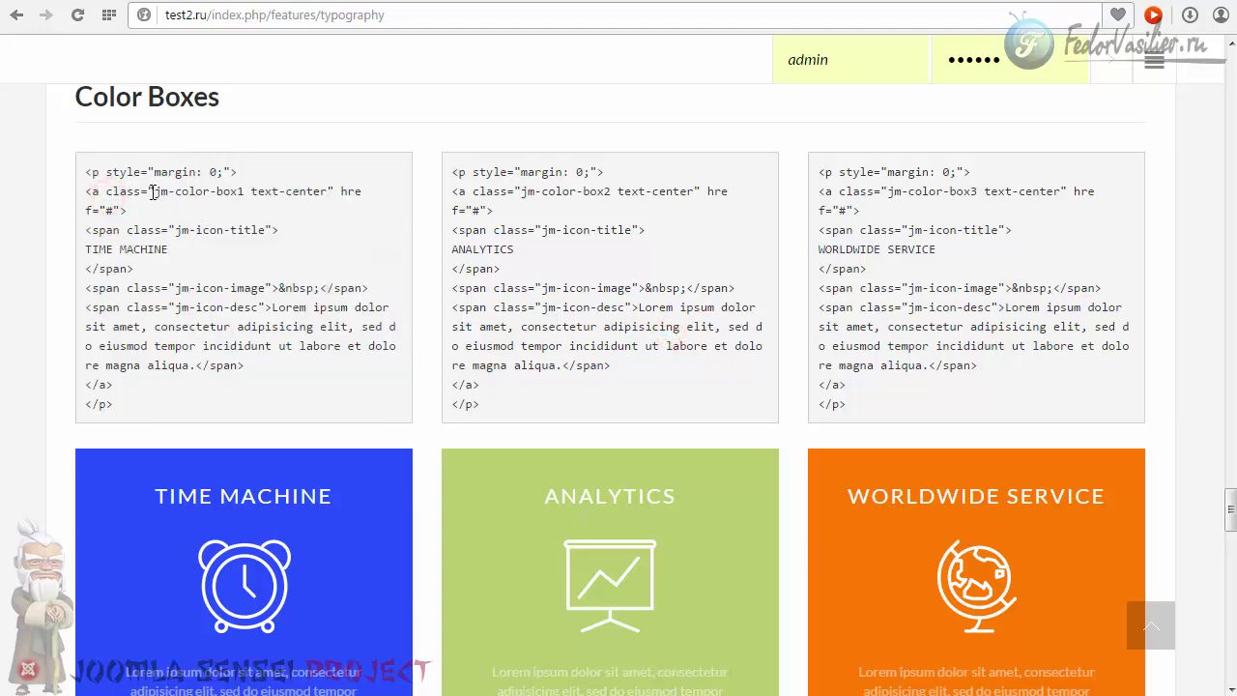
{"action": "left_click_drag", "start_coordinate": [153, 190], "coordinate": [228, 199]}
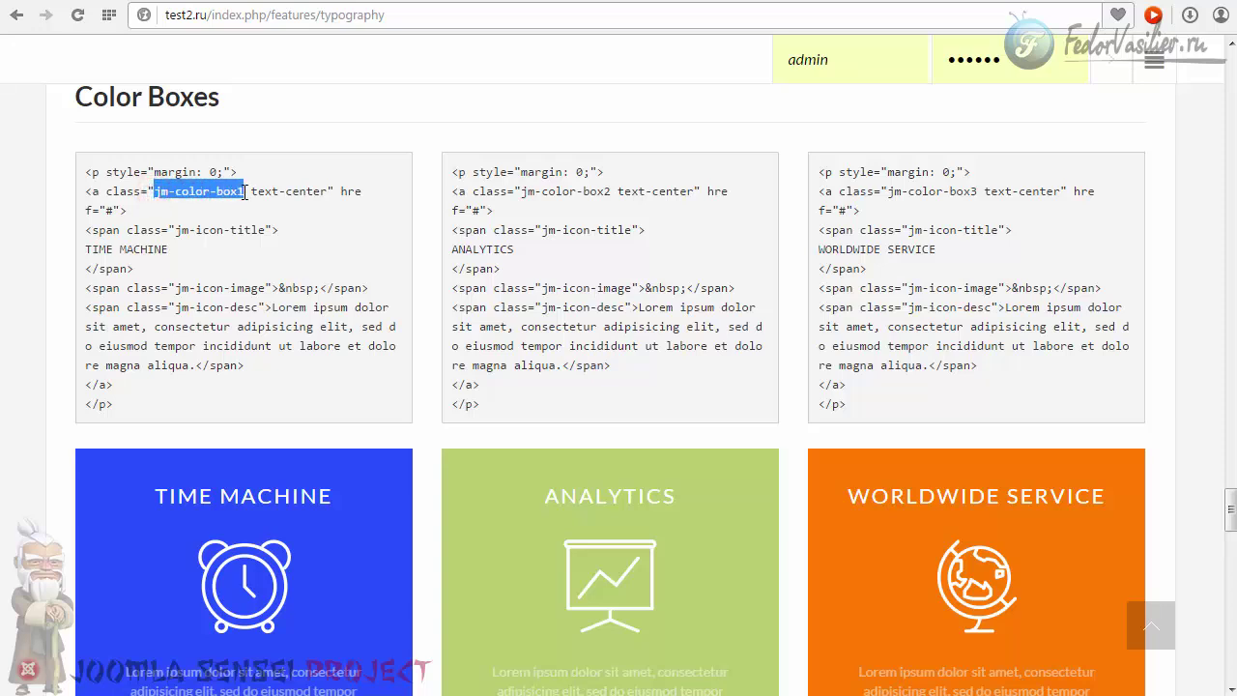
{"action": "left_click_drag", "start_coordinate": [585, 196], "coordinate": [611, 194]}
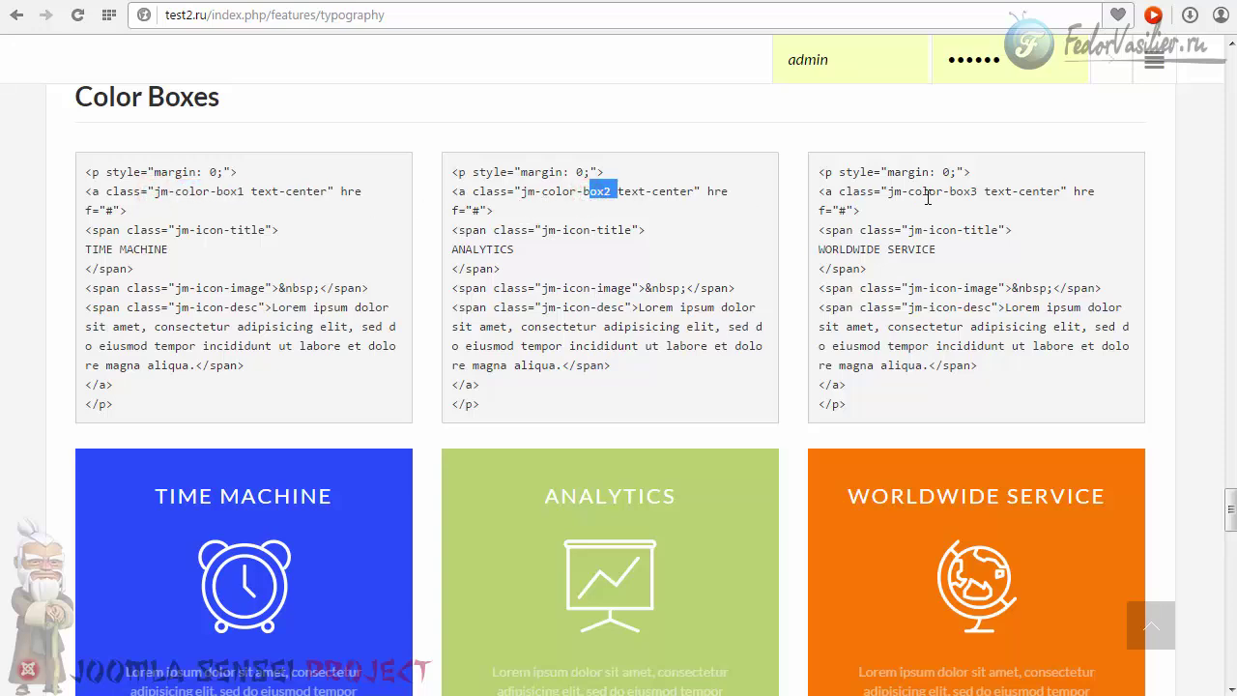
{"action": "left_click_drag", "start_coordinate": [950, 193], "coordinate": [969, 196]}
{"action": "scroll", "coordinate": [234, 248], "scroll_direction": "down", "scroll_amount": 2}
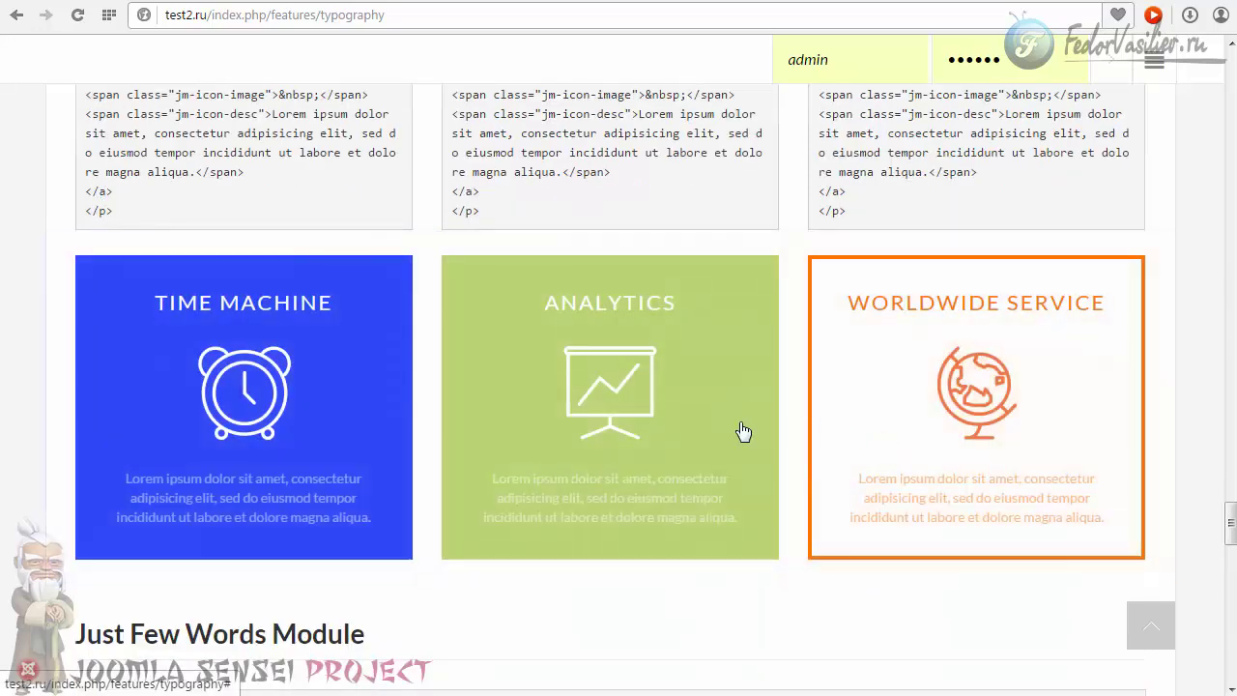
{"action": "scroll", "coordinate": [332, 391], "scroll_direction": "up", "scroll_amount": 1}
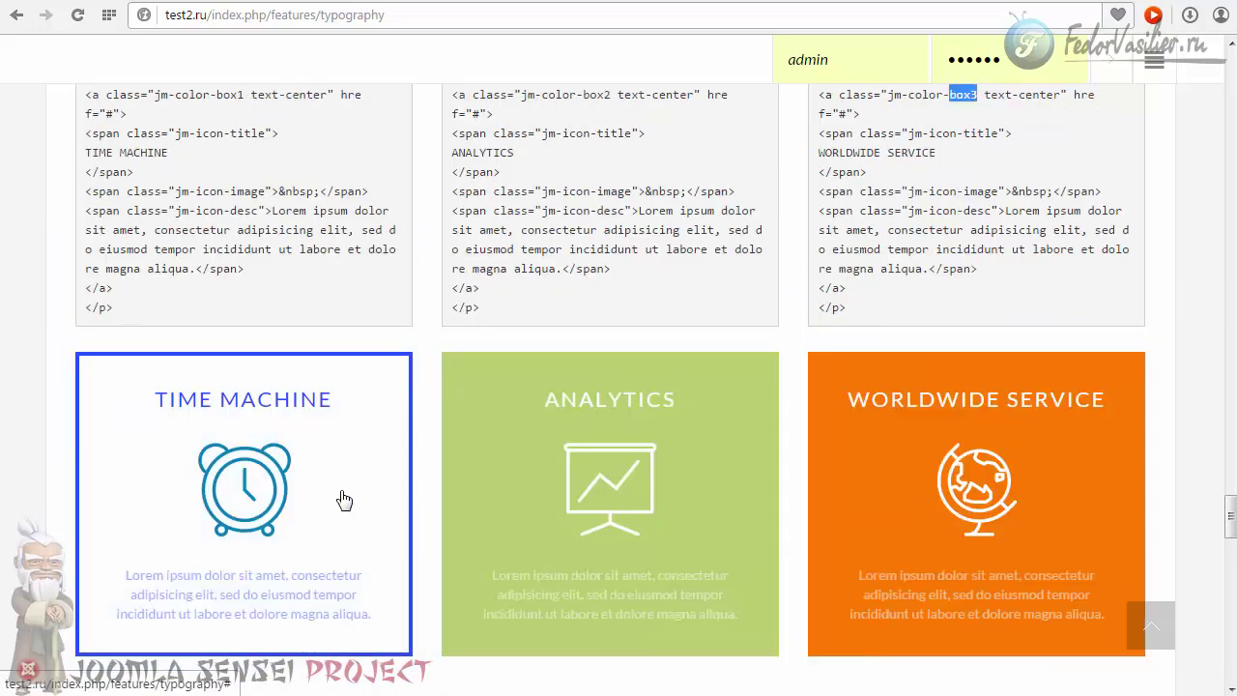
- Load the test2.ru home page with the ?tp=1 parameter to display its module positions
{"action": "scroll", "coordinate": [340, 229], "scroll_direction": "up", "scroll_amount": 15}
{"action": "scroll", "coordinate": [183, 185], "scroll_direction": "up", "scroll_amount": 2}
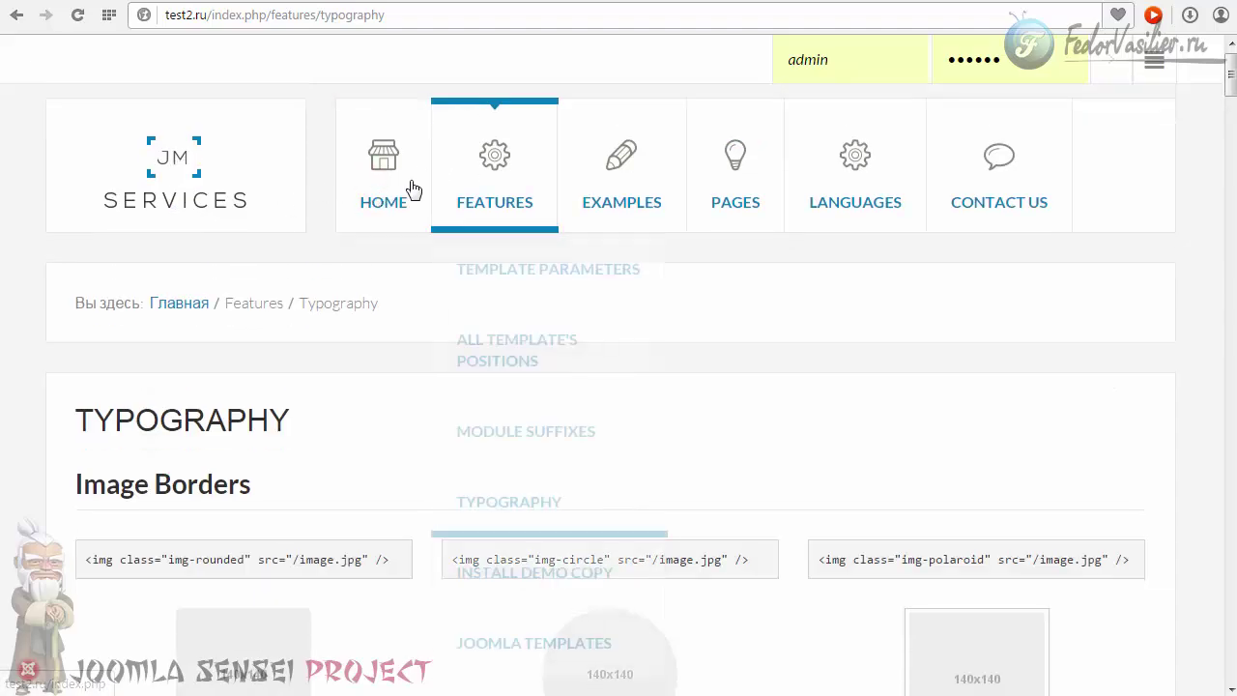
{"action": "left_click", "coordinate": [339, 214]}
{"action": "left_click_drag", "start_coordinate": [215, 15], "coordinate": [337, 26]}
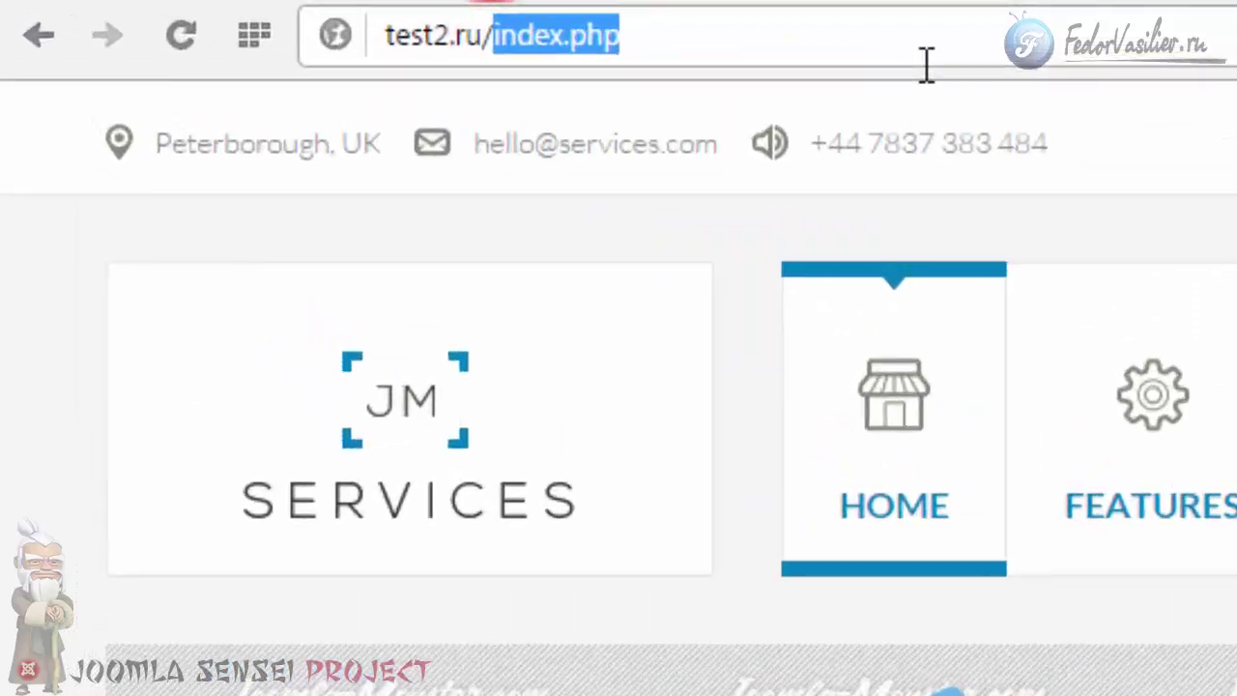
{"action": "key", "text": "BackSpace"}
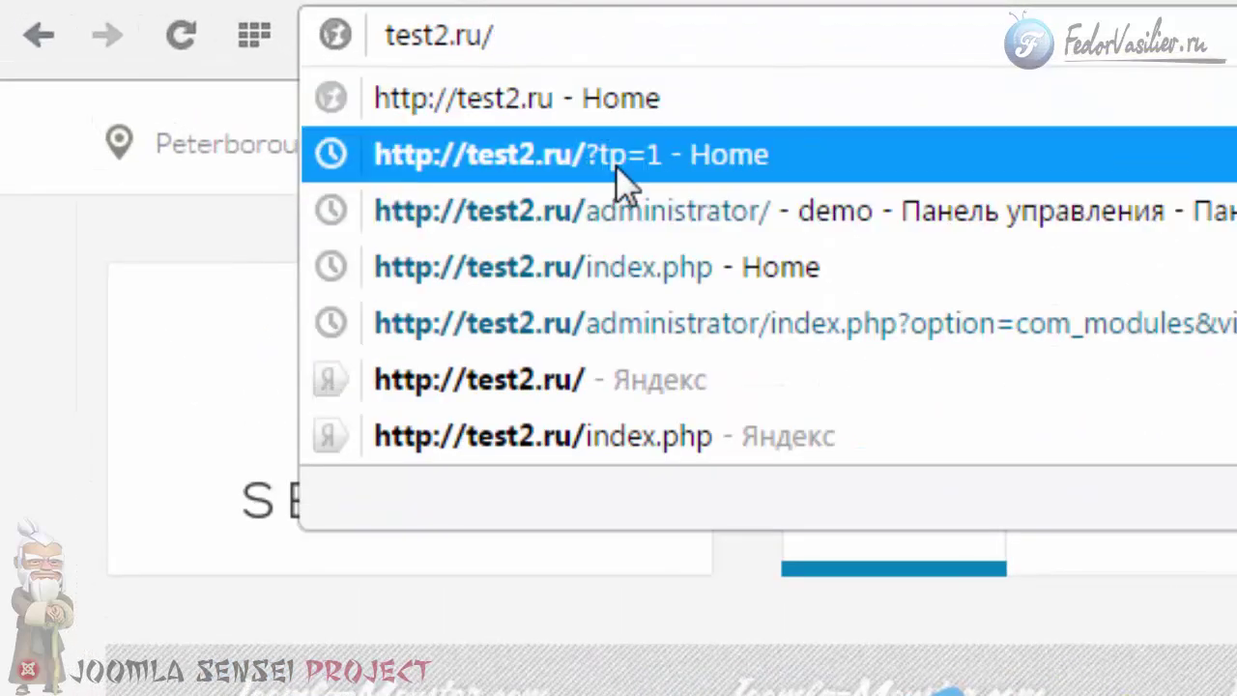
{"action": "key", "text": "Return"}
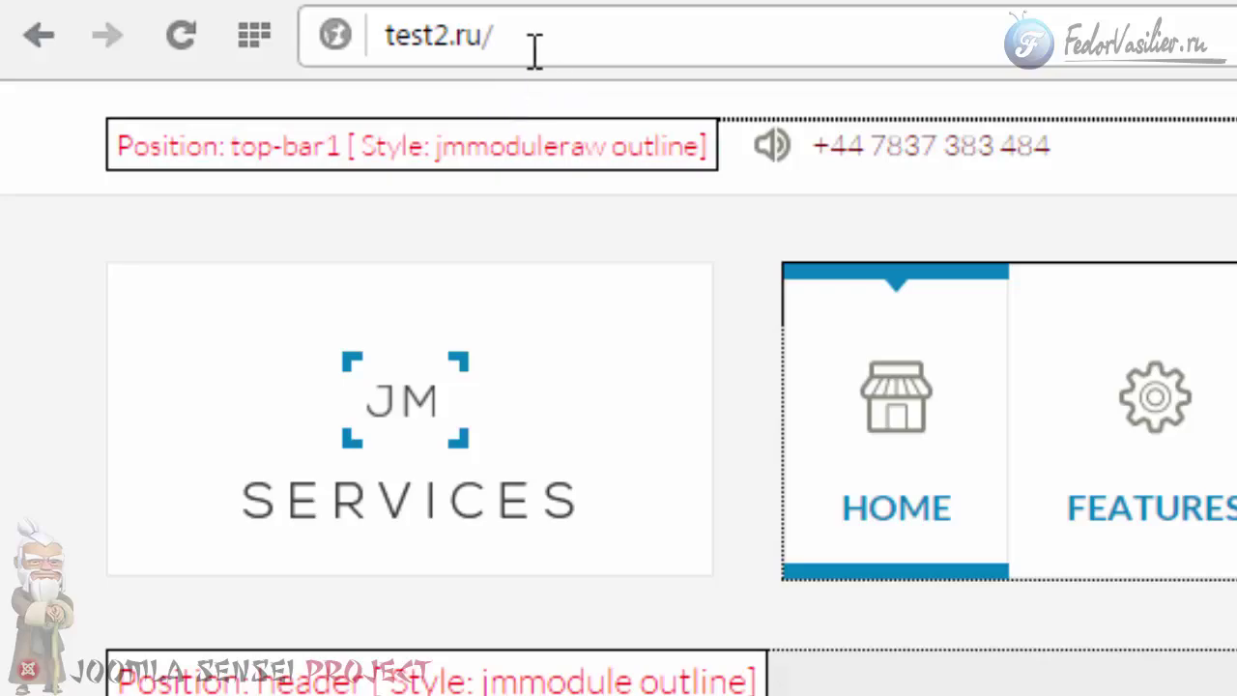
{"action": "left_click", "coordinate": [528, 48]}
{"action": "left_click", "coordinate": [566, 41]}
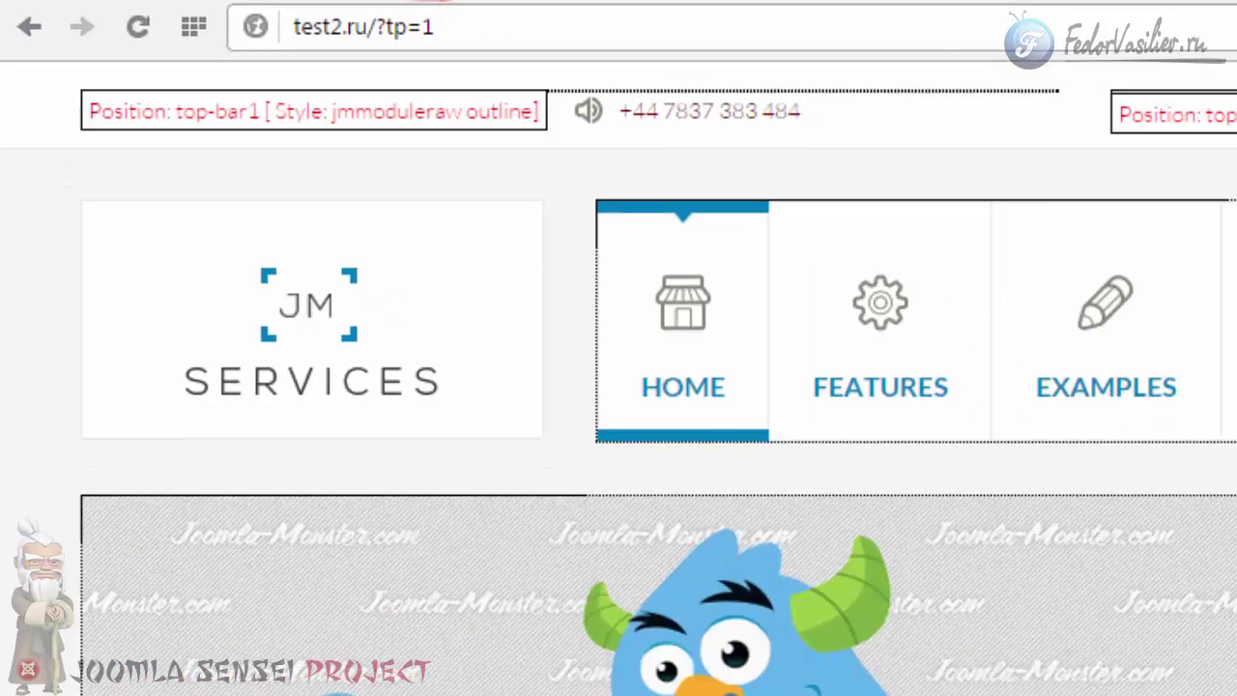
- Check which module position holds the Time Machine, Analytics and Worldwide Service boxes on the home page
{"action": "scroll", "coordinate": [1227, 203], "scroll_direction": "down", "scroll_amount": 5}
{"action": "left_click_drag", "start_coordinate": [1228, 203], "coordinate": [1228, 307]}
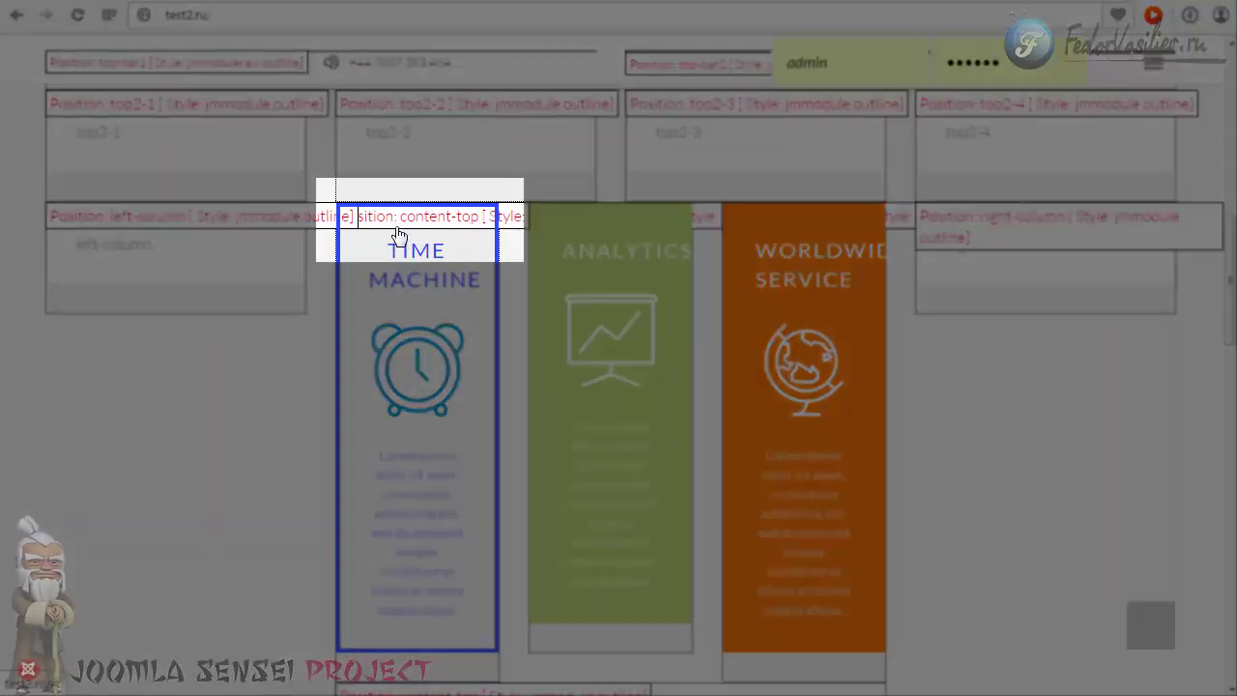
{"action": "left_click", "coordinate": [401, 221]}
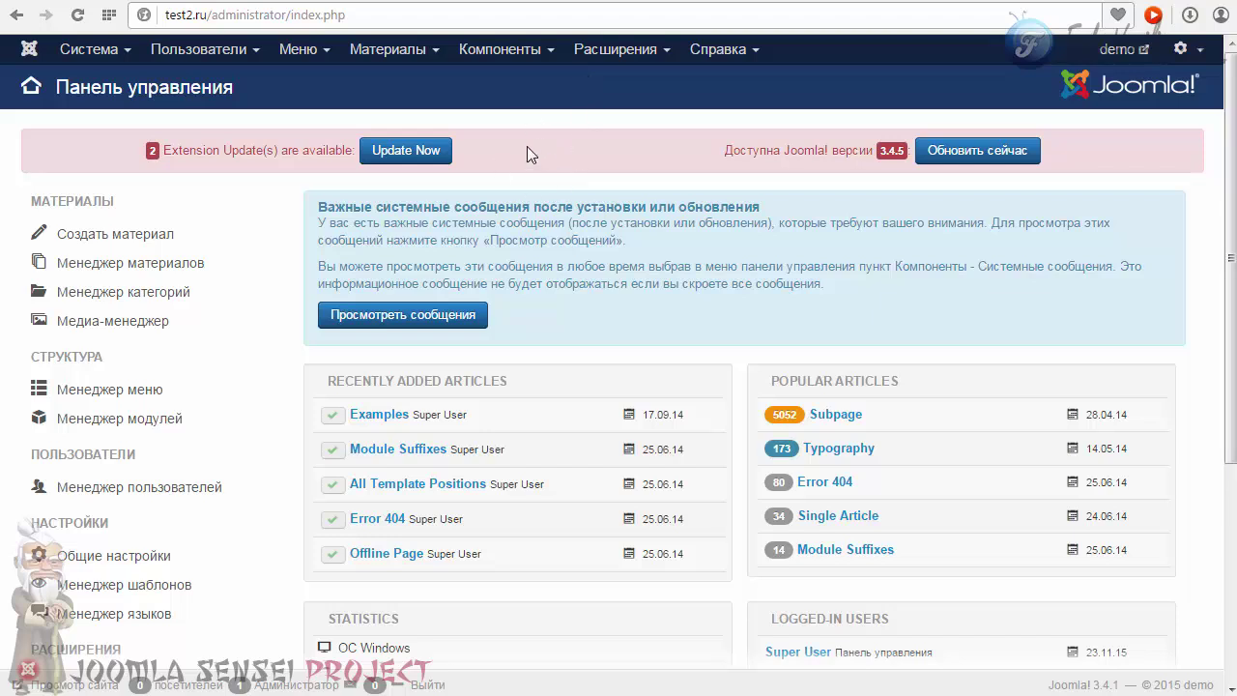
- Open the module manager in the test2.ru administration, signing in again with the saved credentials
{"action": "left_click", "coordinate": [591, 53]}
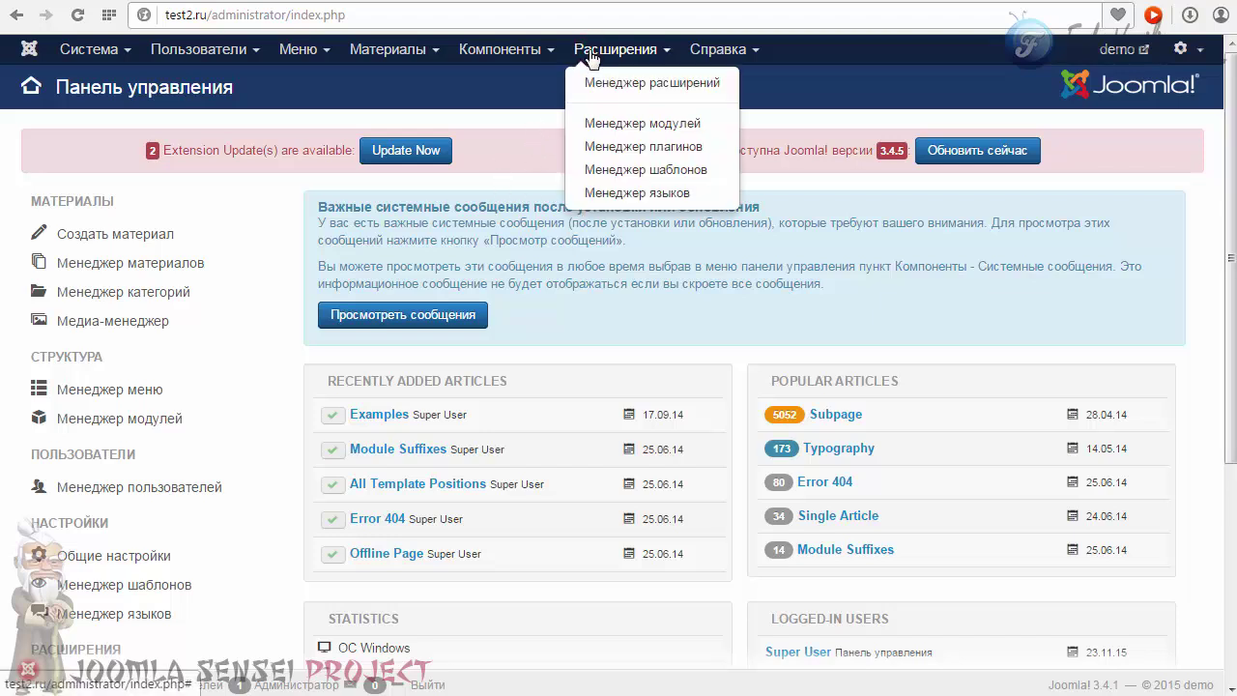
{"action": "left_click", "coordinate": [627, 135]}
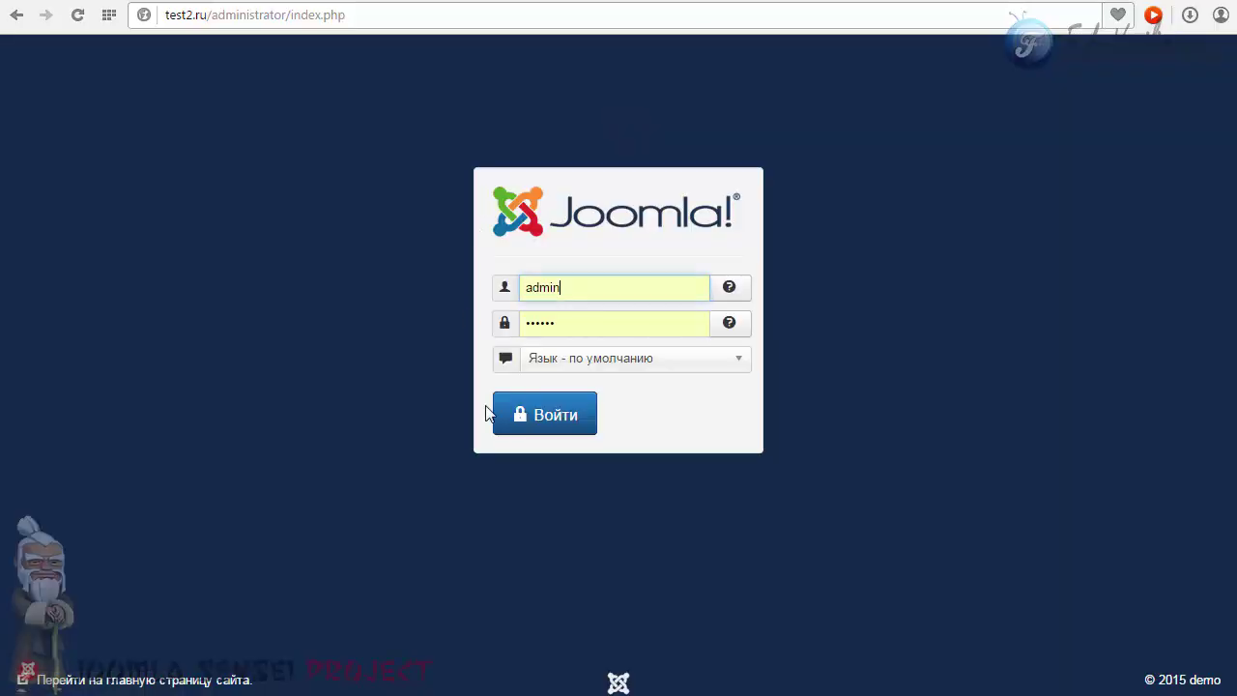
{"action": "left_click", "coordinate": [520, 415]}
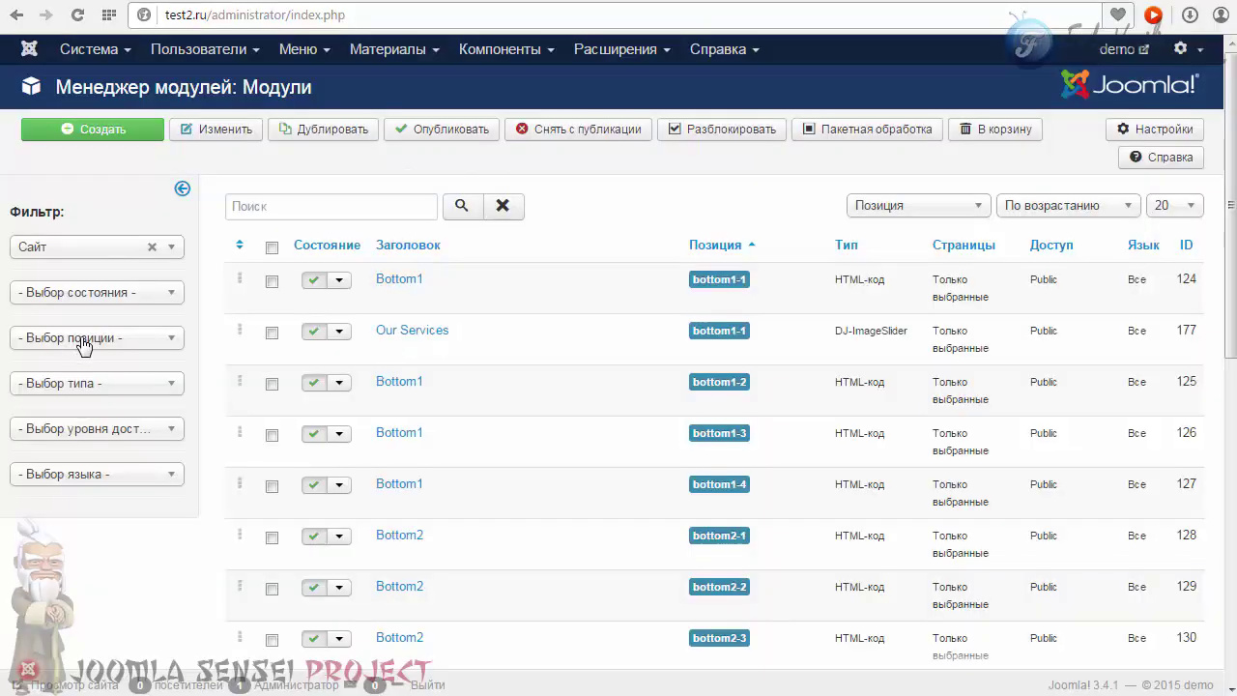
- Filter the site modules by the content-top position
{"action": "left_click", "coordinate": [83, 340]}
{"action": "left_click_drag", "start_coordinate": [171, 433], "coordinate": [171, 491]}
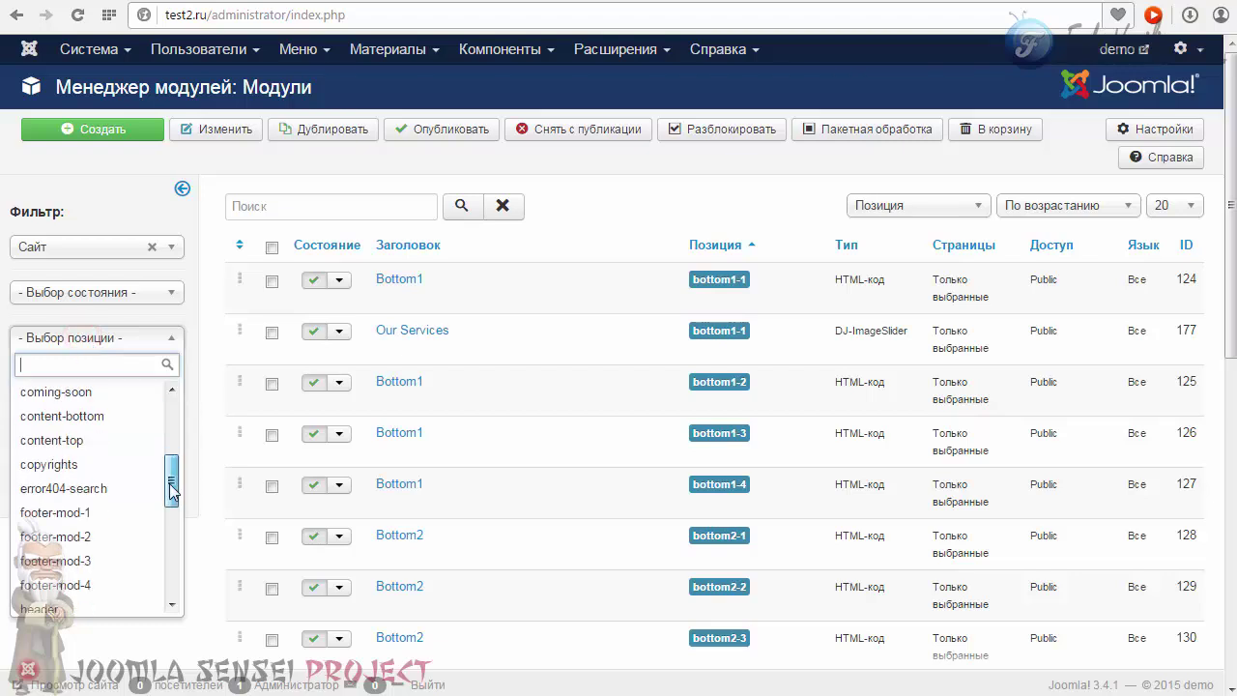
{"action": "scroll", "coordinate": [171, 492], "scroll_direction": "down", "scroll_amount": 2}
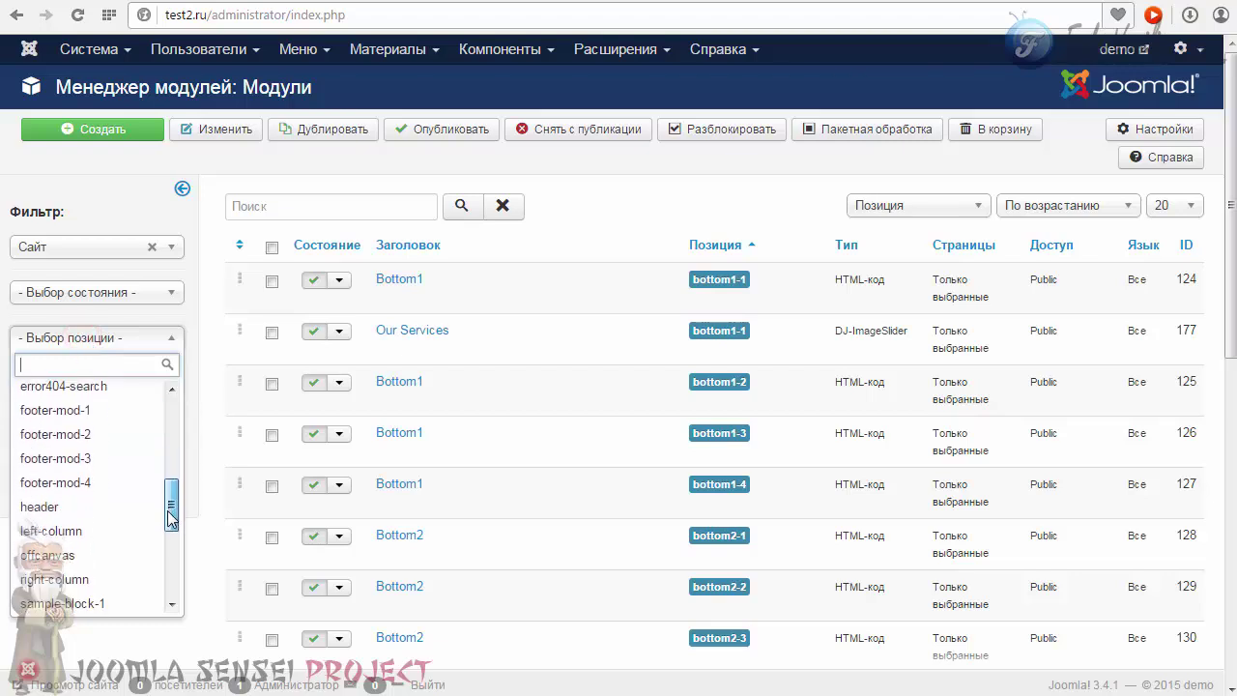
{"action": "scroll", "coordinate": [74, 468], "scroll_direction": "up", "scroll_amount": 2}
{"action": "left_click", "coordinate": [73, 468]}
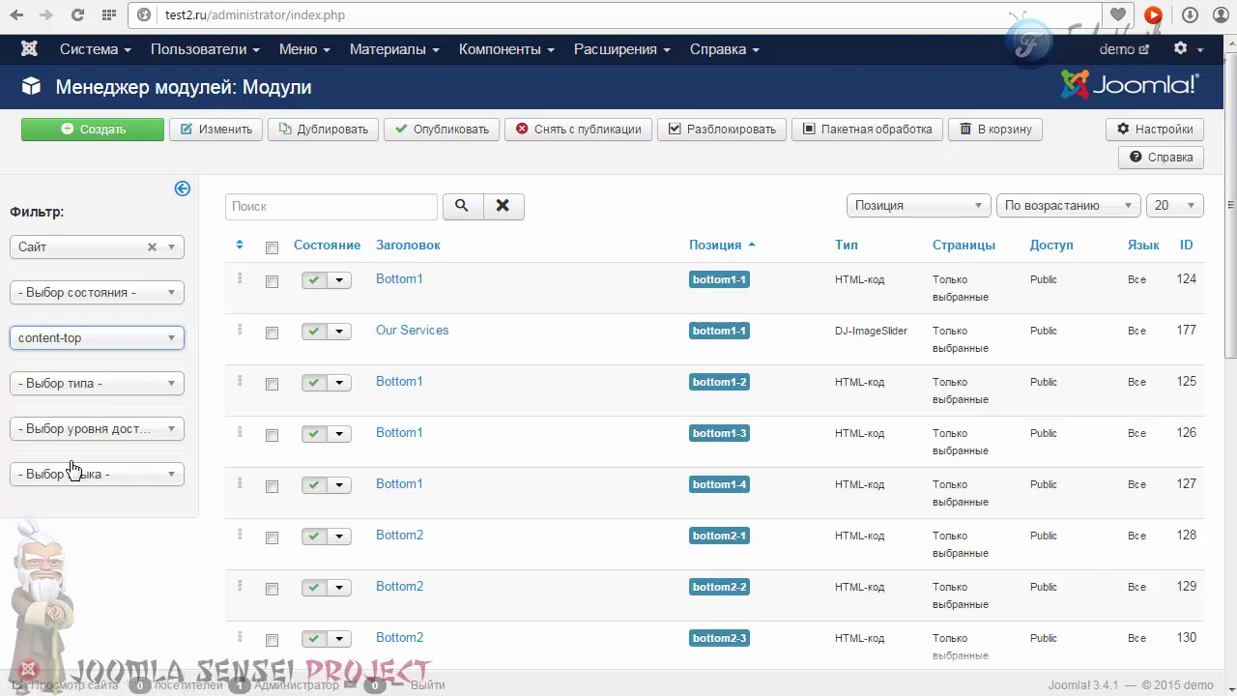
- Examine the type and position of the Time Machine, Analytics and Worldwide Service modules in the filtered list
{"action": "scroll", "coordinate": [1206, 418], "scroll_direction": "down", "scroll_amount": 3}
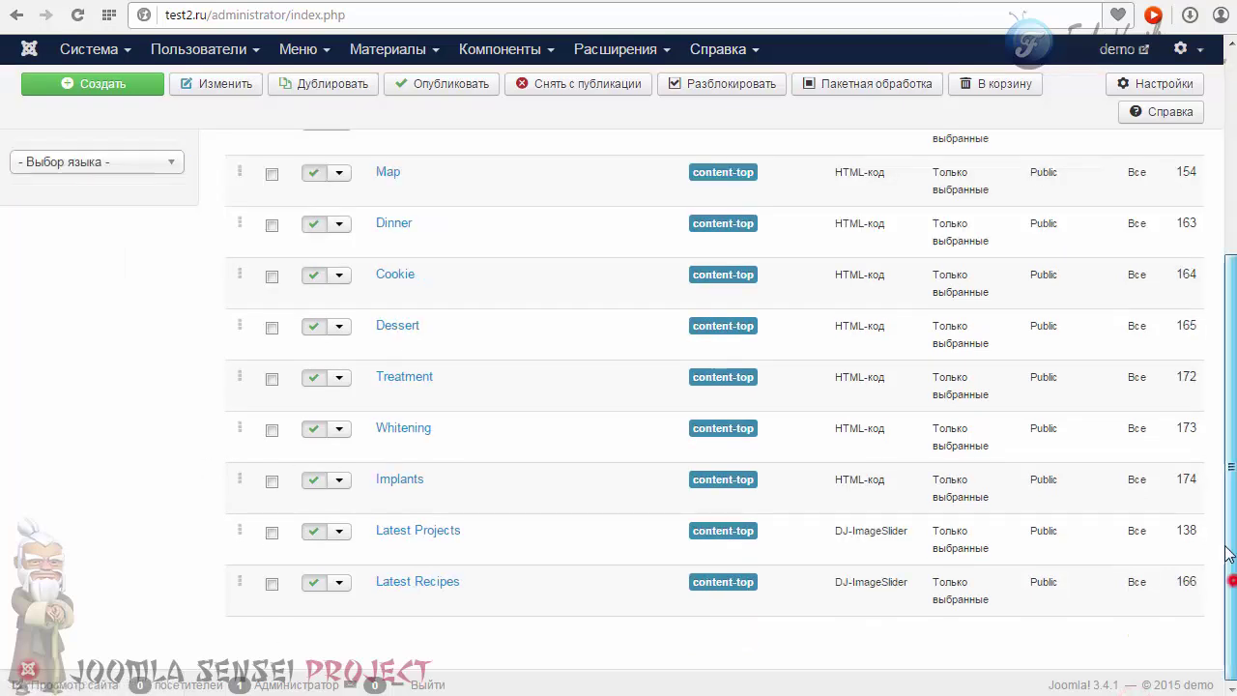
{"action": "scroll", "coordinate": [1207, 417], "scroll_direction": "up", "scroll_amount": 3}
{"action": "scroll", "coordinate": [1207, 418], "scroll_direction": "up", "scroll_amount": 1}
{"action": "scroll", "coordinate": [1213, 484], "scroll_direction": "down", "scroll_amount": 3}
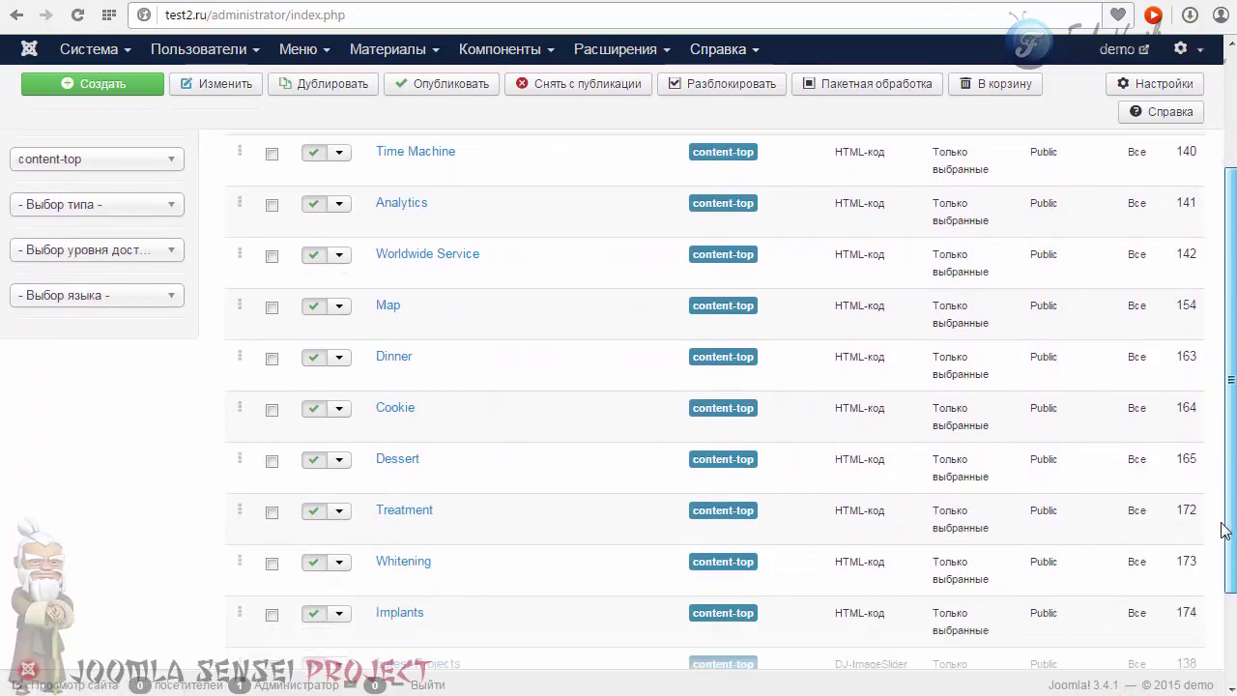
{"action": "scroll", "coordinate": [1208, 503], "scroll_direction": "up", "scroll_amount": 3}
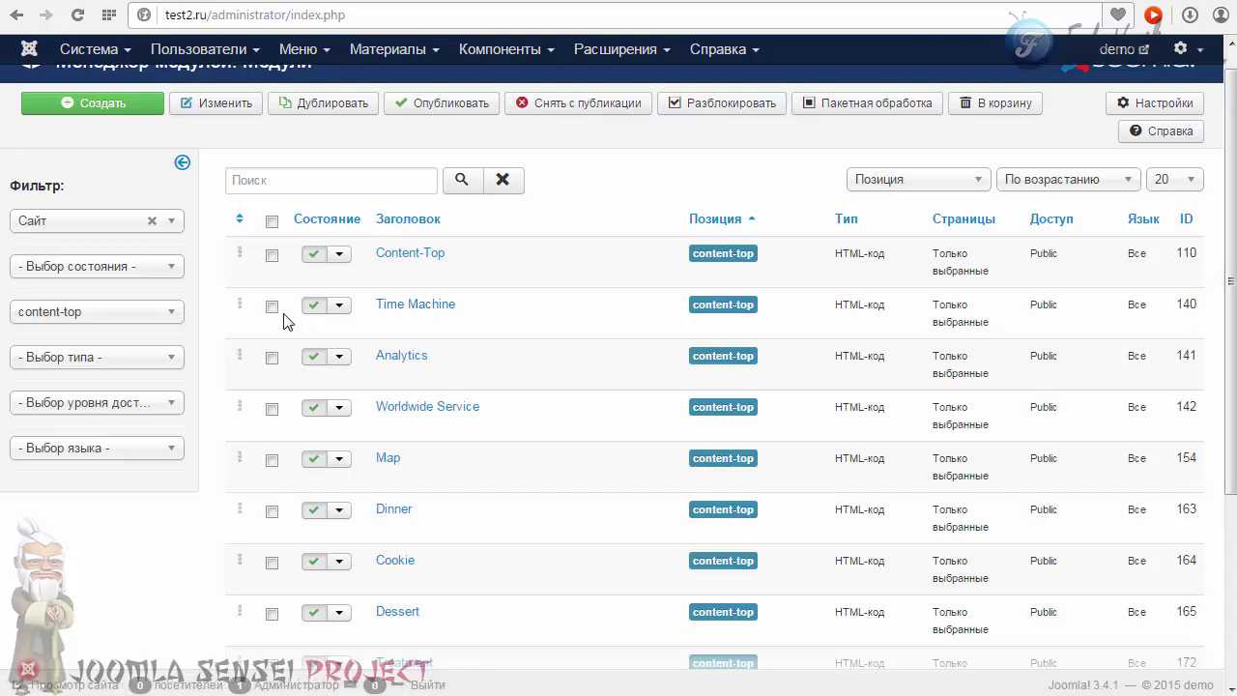
{"action": "left_click_drag", "start_coordinate": [470, 306], "coordinate": [473, 404]}
{"action": "left_click", "coordinate": [503, 406]}
{"action": "scroll", "coordinate": [359, 281], "scroll_direction": "down", "scroll_amount": 1}
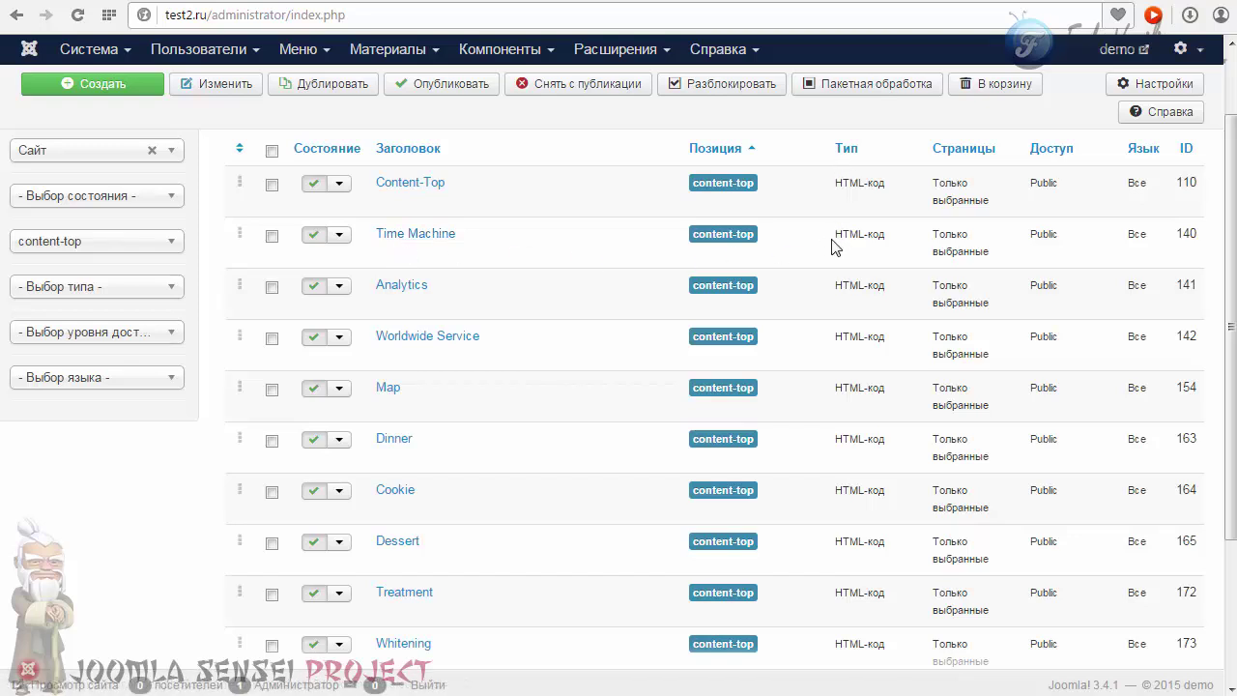
{"action": "left_click_drag", "start_coordinate": [895, 235], "coordinate": [889, 253]}
{"action": "left_click_drag", "start_coordinate": [836, 284], "coordinate": [696, 248]}
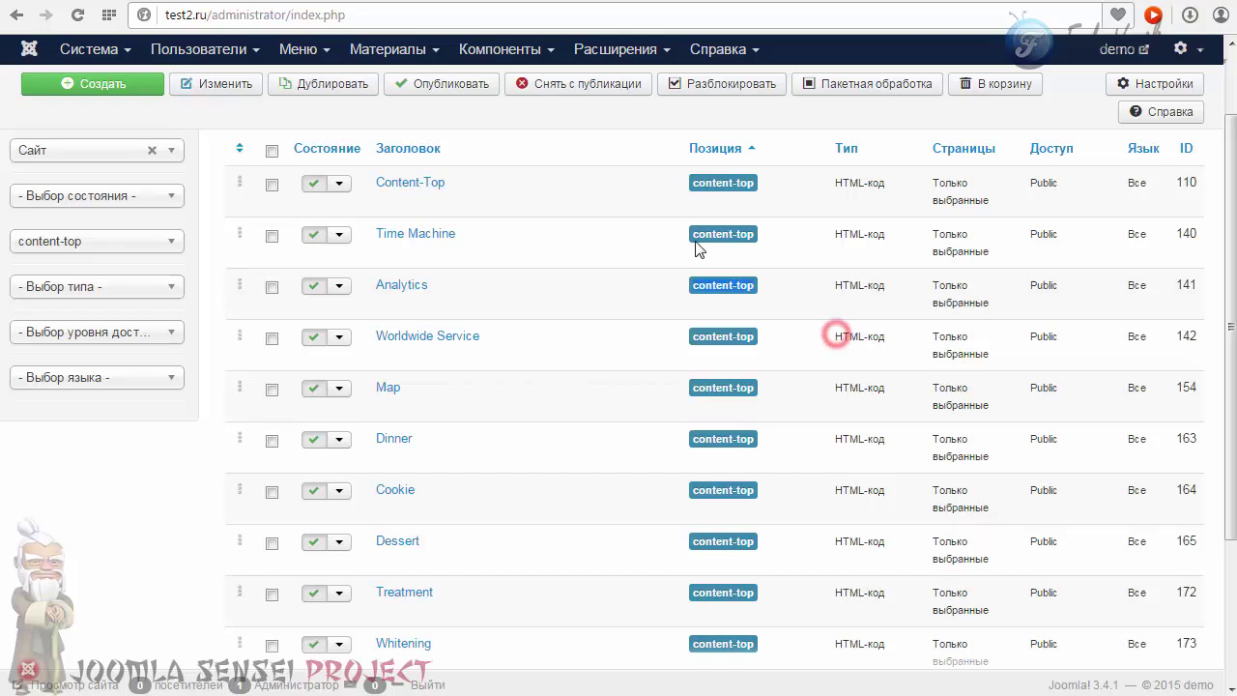
{"action": "left_click", "coordinate": [692, 230]}
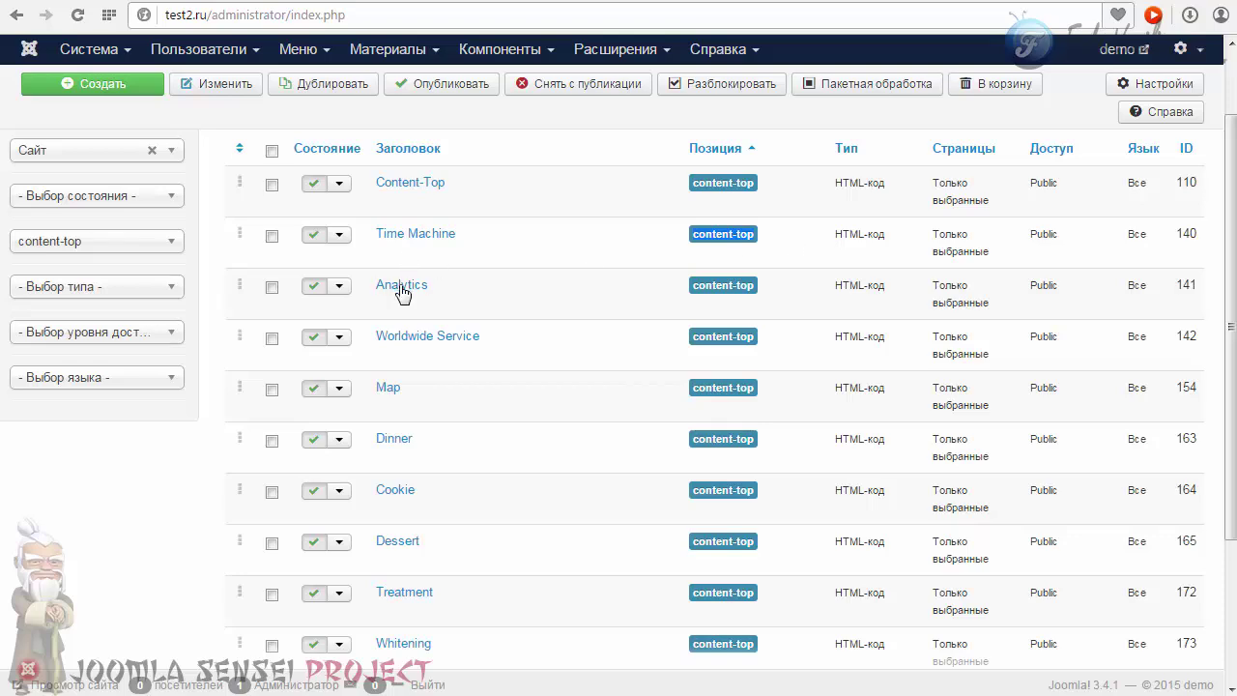
- Open the Time Machine module and view the HTML source of its content
{"action": "left_click", "coordinate": [398, 238]}
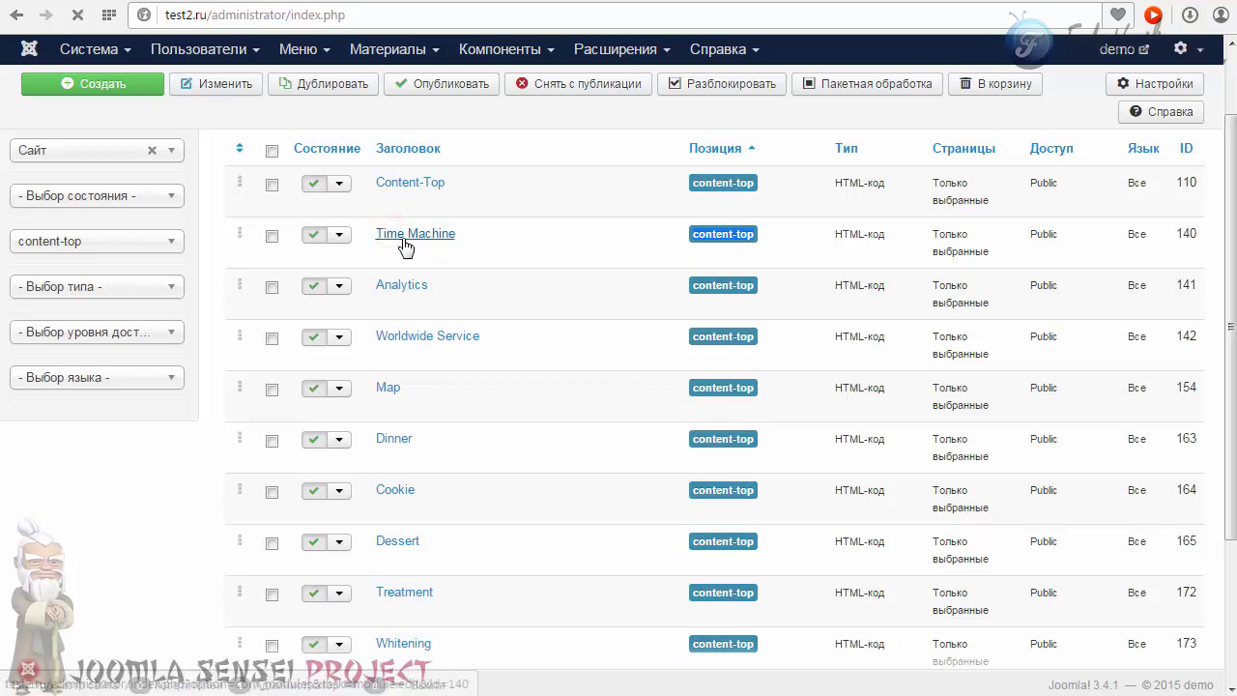
{"action": "left_click_drag", "start_coordinate": [1228, 416], "coordinate": [1230, 503]}
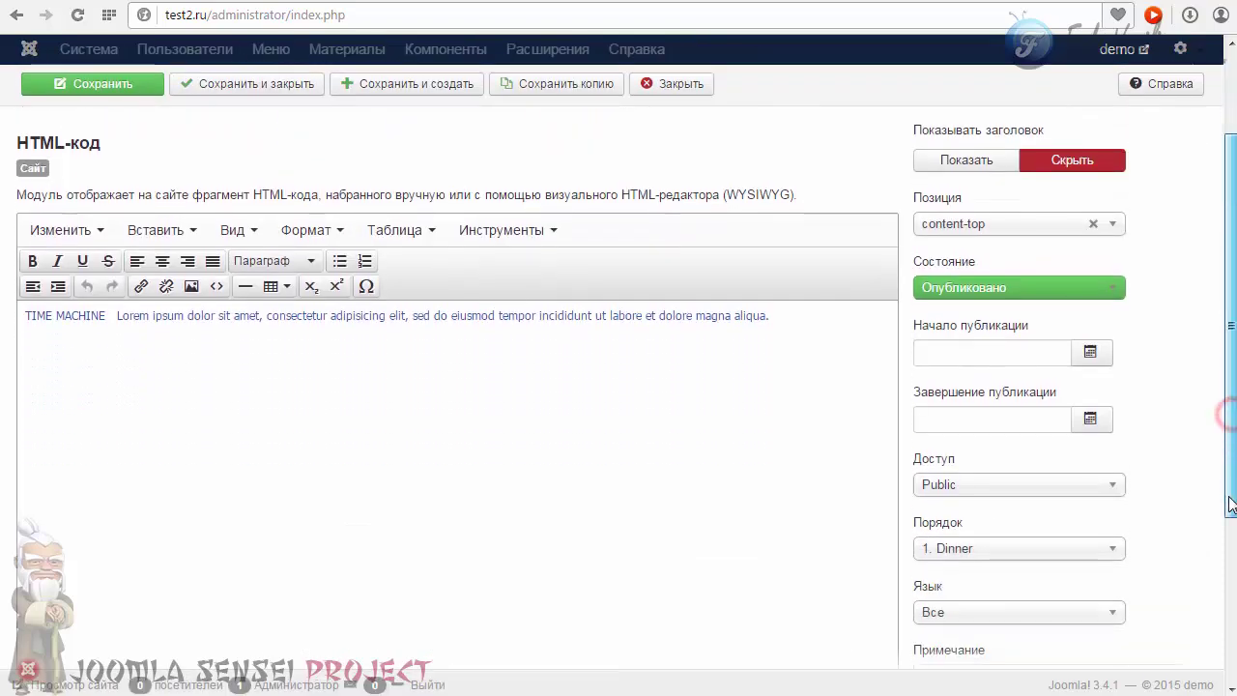
{"action": "left_click", "coordinate": [216, 288]}
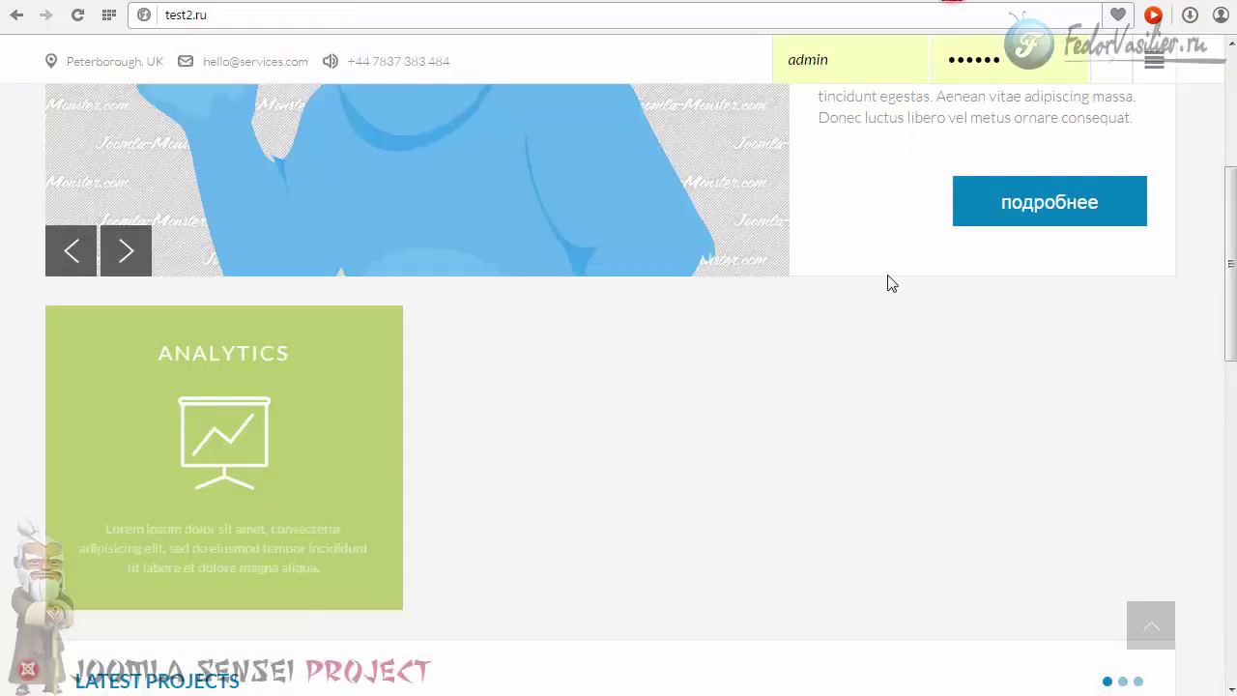
- Copy the full jm-color-box1 TIME MACHINE code sample from the Color Boxes section of the demo site's Typography page
{"action": "scroll", "coordinate": [892, 283], "scroll_direction": "up", "scroll_amount": 4}
{"action": "mouse_move", "coordinate": [459, 188]}
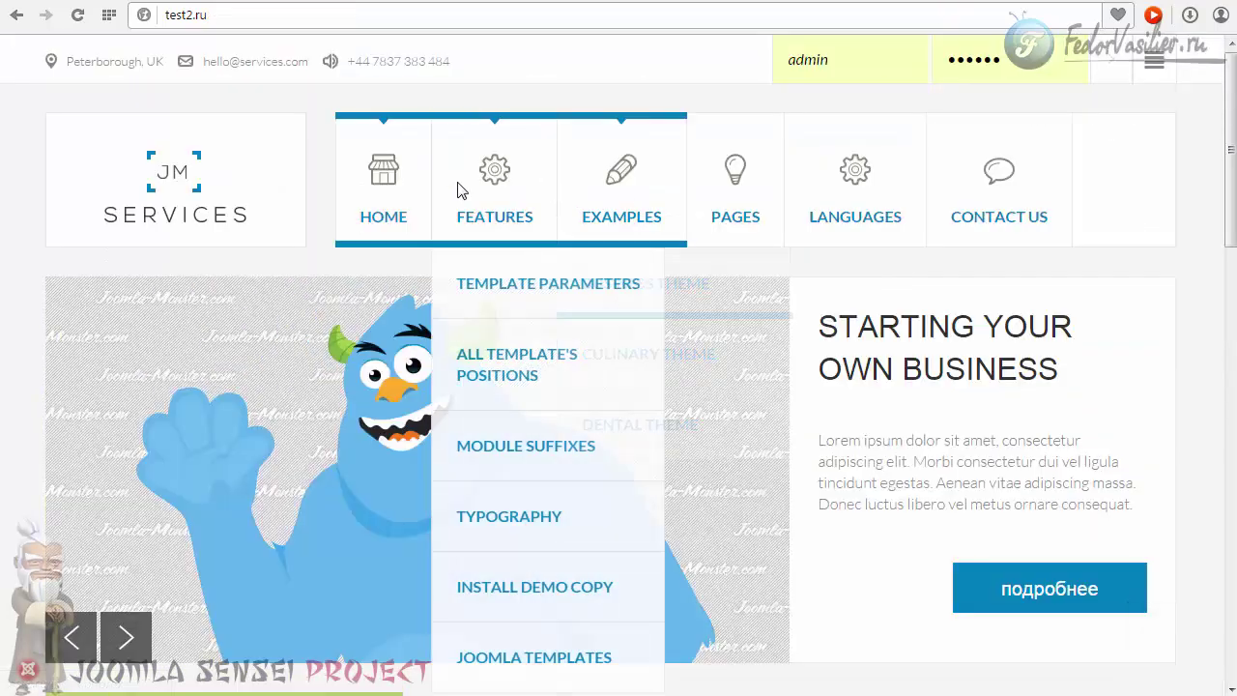
{"action": "left_click", "coordinate": [524, 522]}
{"action": "left_click_drag", "start_coordinate": [1229, 97], "coordinate": [1228, 497]}
{"action": "scroll", "coordinate": [91, 434], "scroll_direction": "down", "scroll_amount": 1}
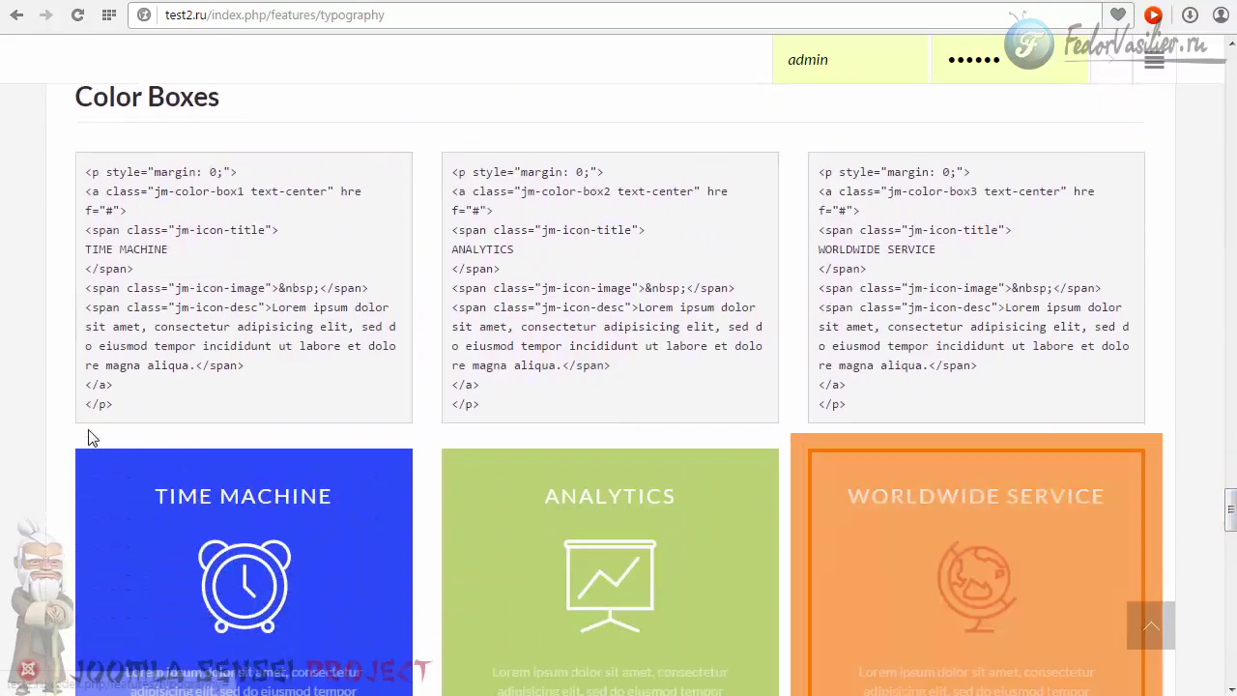
{"action": "left_click_drag", "start_coordinate": [119, 407], "coordinate": [85, 172]}
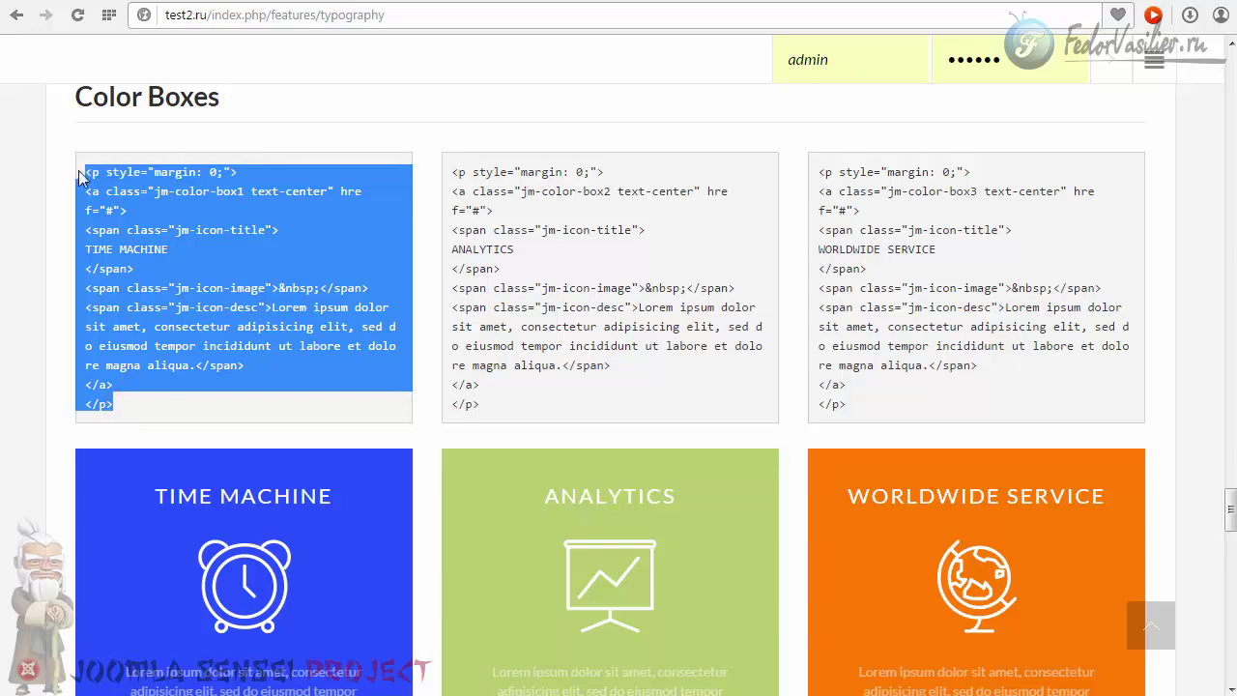
{"action": "right_click", "coordinate": [97, 169]}
{"action": "left_click", "coordinate": [153, 236]}
- Switch to the vino-demo.w.pw administration and open its module manager
{"action": "key", "text": "ctrl+Tab"}
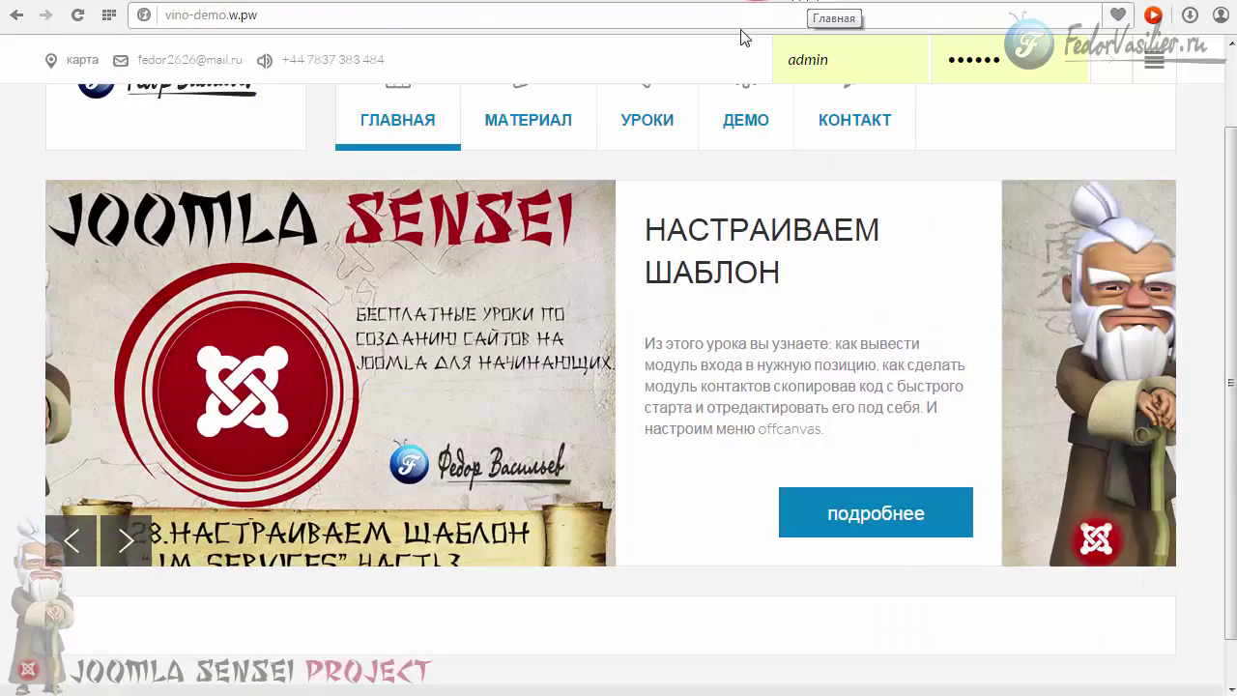
{"action": "key", "text": "ctrl+Tab"}
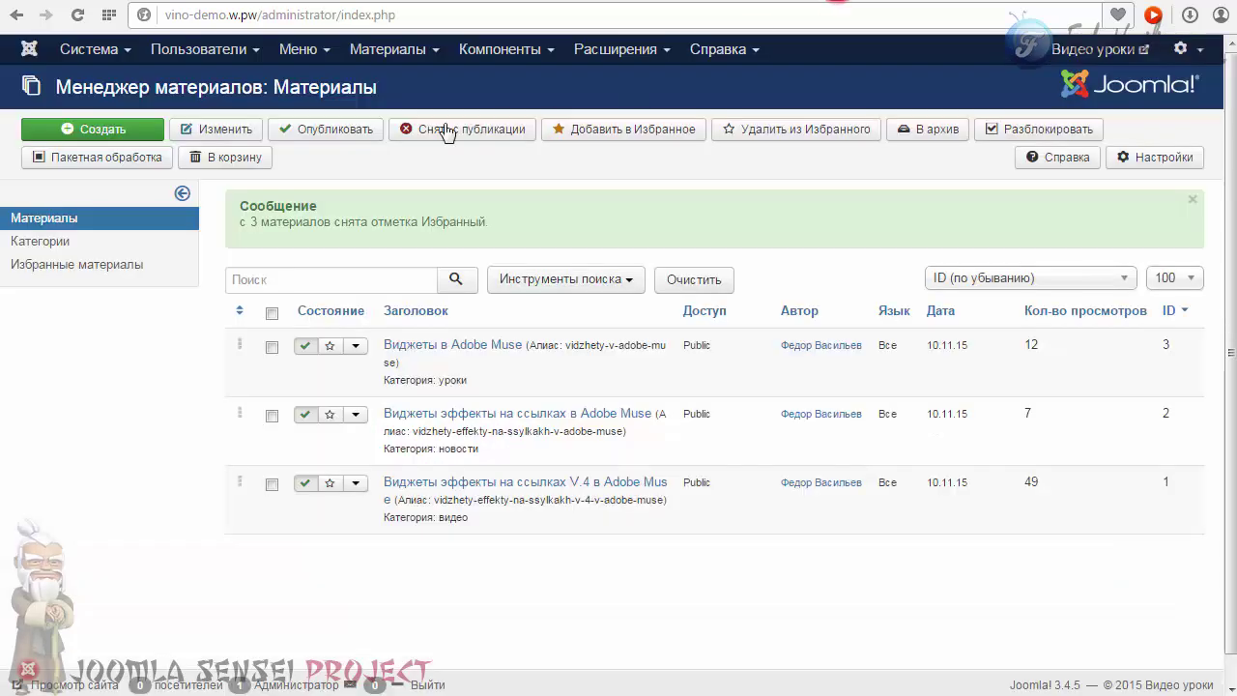
{"action": "left_click", "coordinate": [605, 50]}
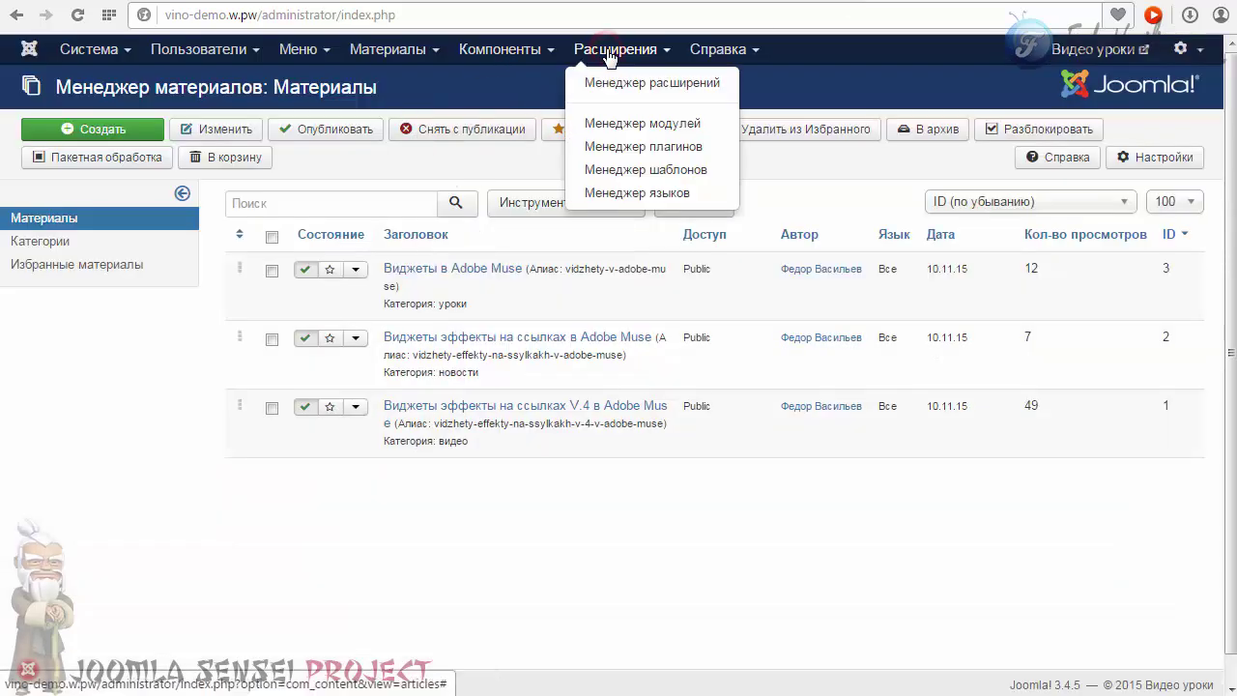
{"action": "left_click", "coordinate": [600, 124]}
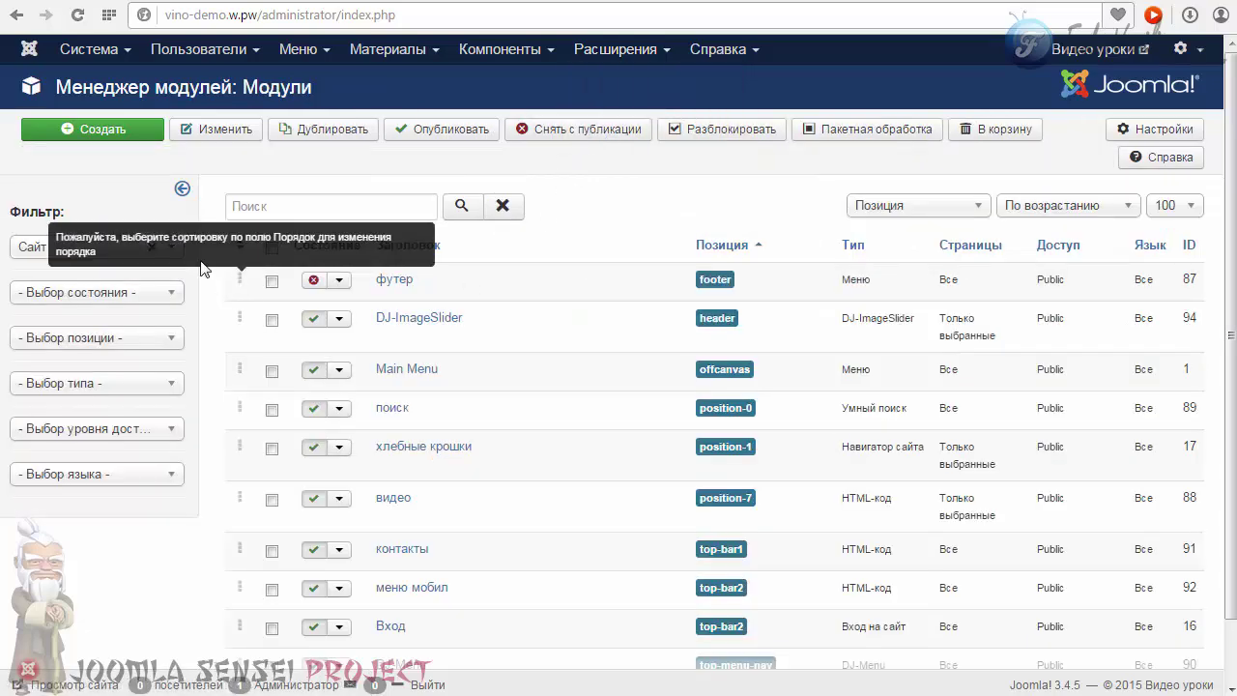
- Create a new HTML-код module titled 1 with its title hidden
{"action": "left_click", "coordinate": [128, 138]}
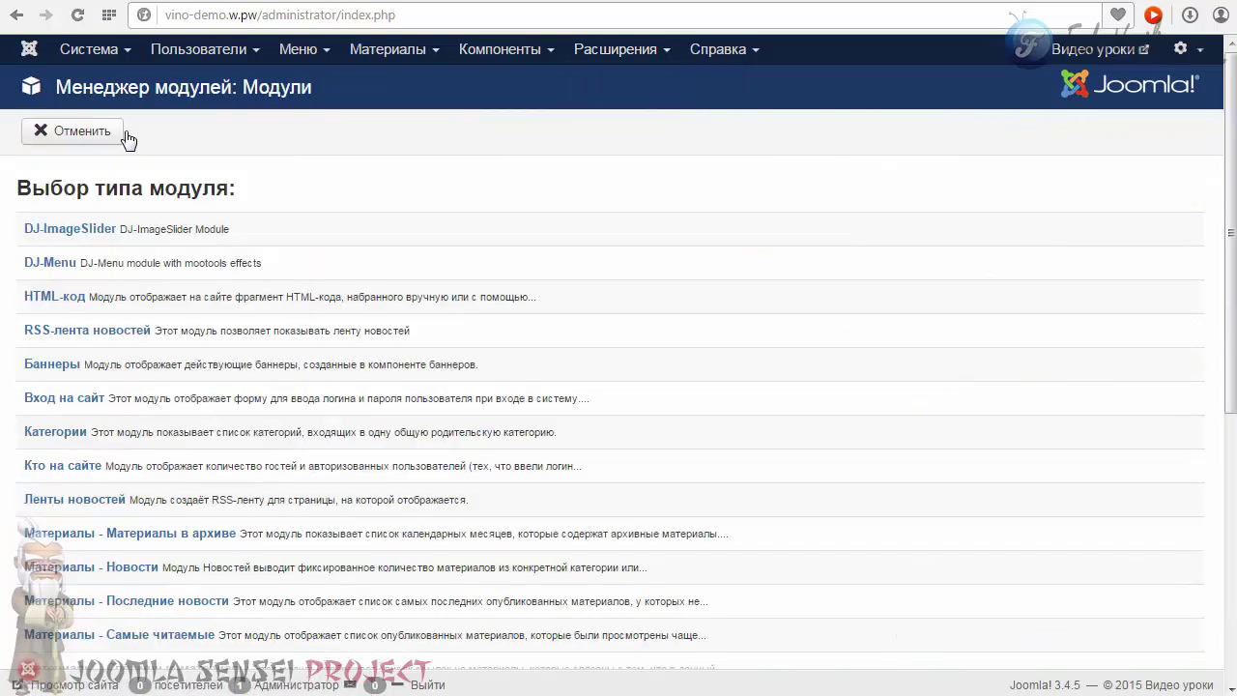
{"action": "left_click", "coordinate": [47, 305]}
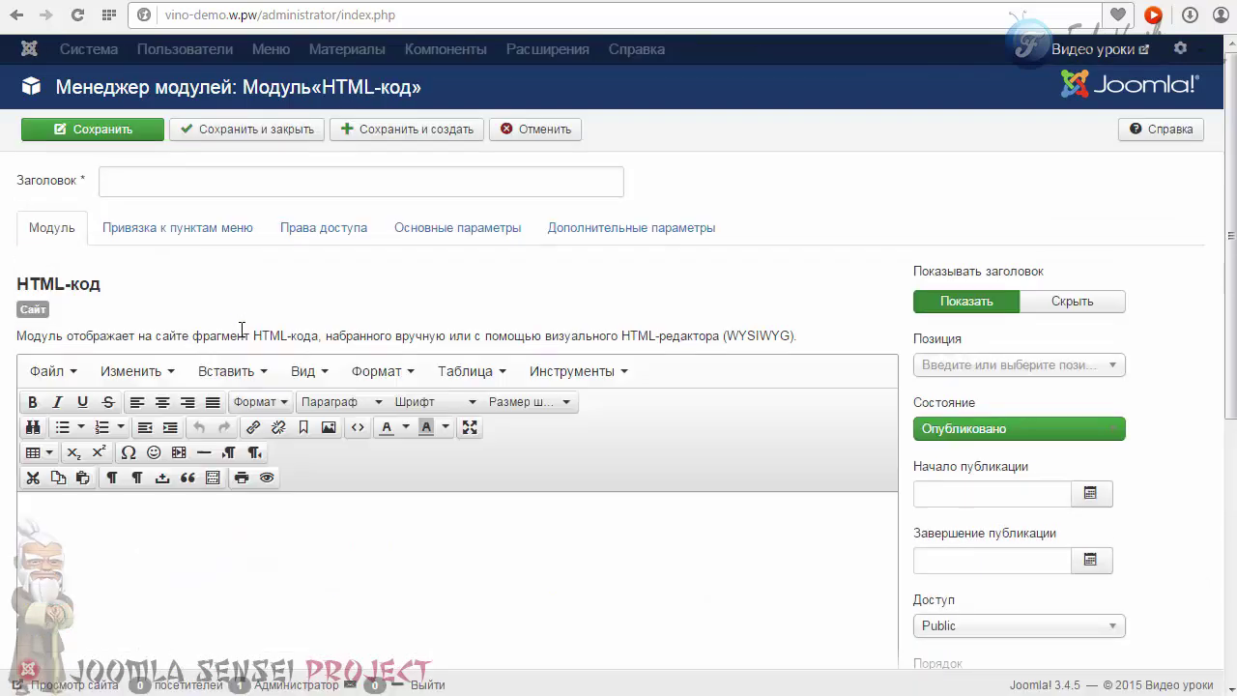
{"action": "left_click", "coordinate": [175, 183]}
{"action": "type", "text": "1"}
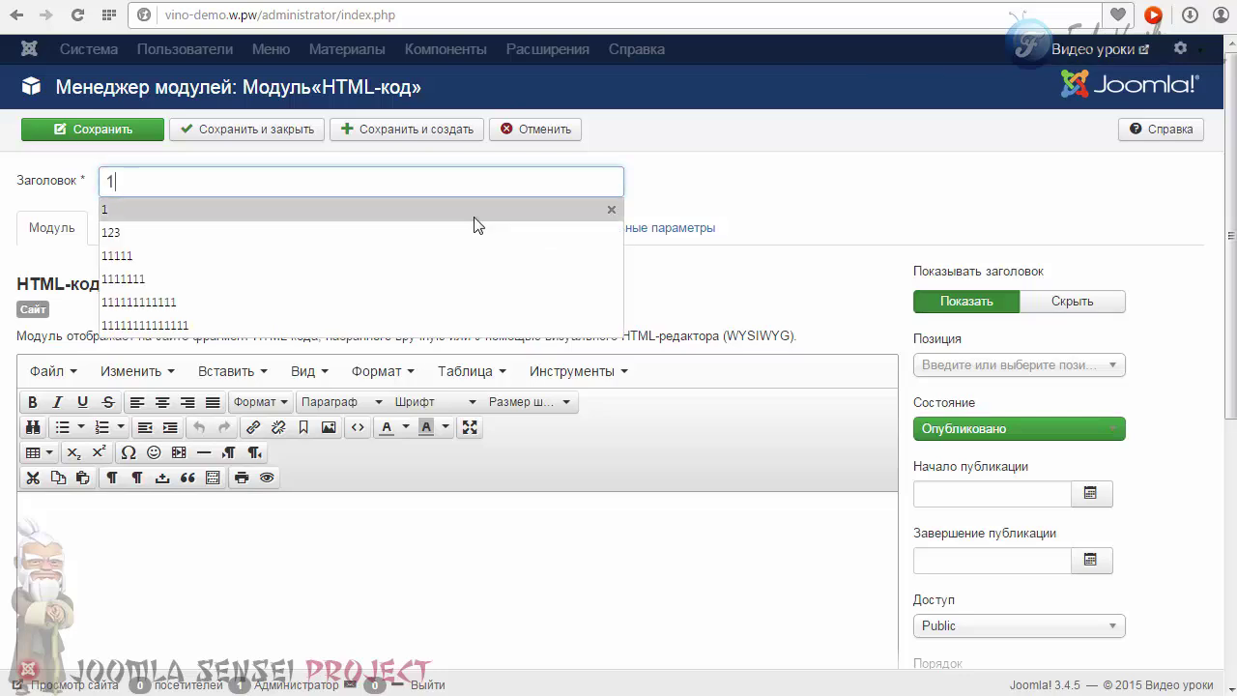
{"action": "left_click", "coordinate": [769, 190]}
{"action": "left_click", "coordinate": [1073, 302]}
- Paste the copied jm-color-box1 TIME MACHINE code into the HTML source of the module's content
{"action": "scroll", "coordinate": [300, 280], "scroll_direction": "down", "scroll_amount": 2}
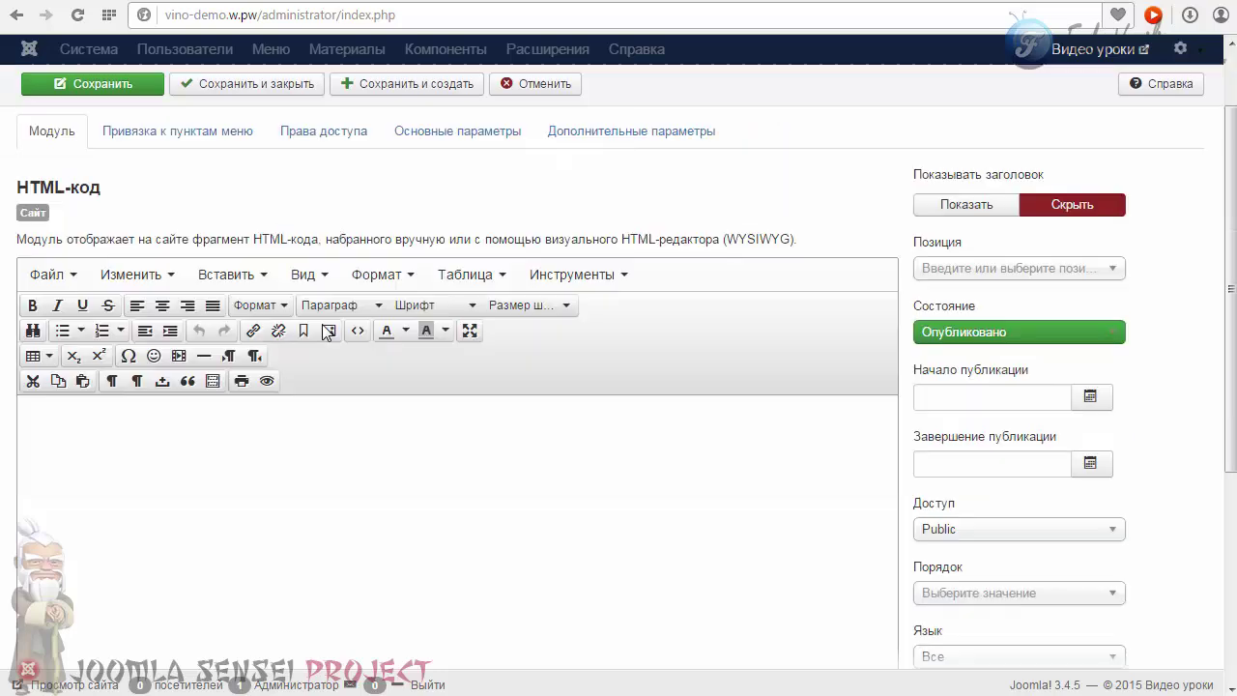
{"action": "left_click", "coordinate": [358, 237]}
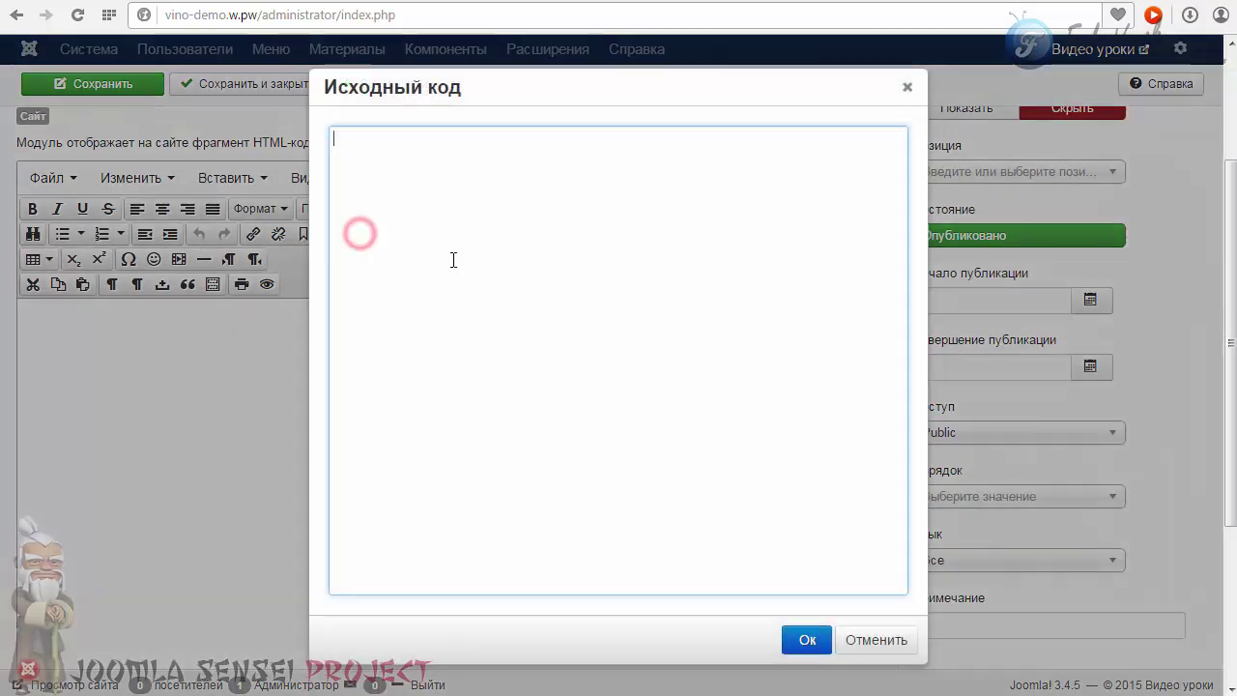
{"action": "right_click", "coordinate": [450, 226]}
{"action": "left_click", "coordinate": [519, 333]}
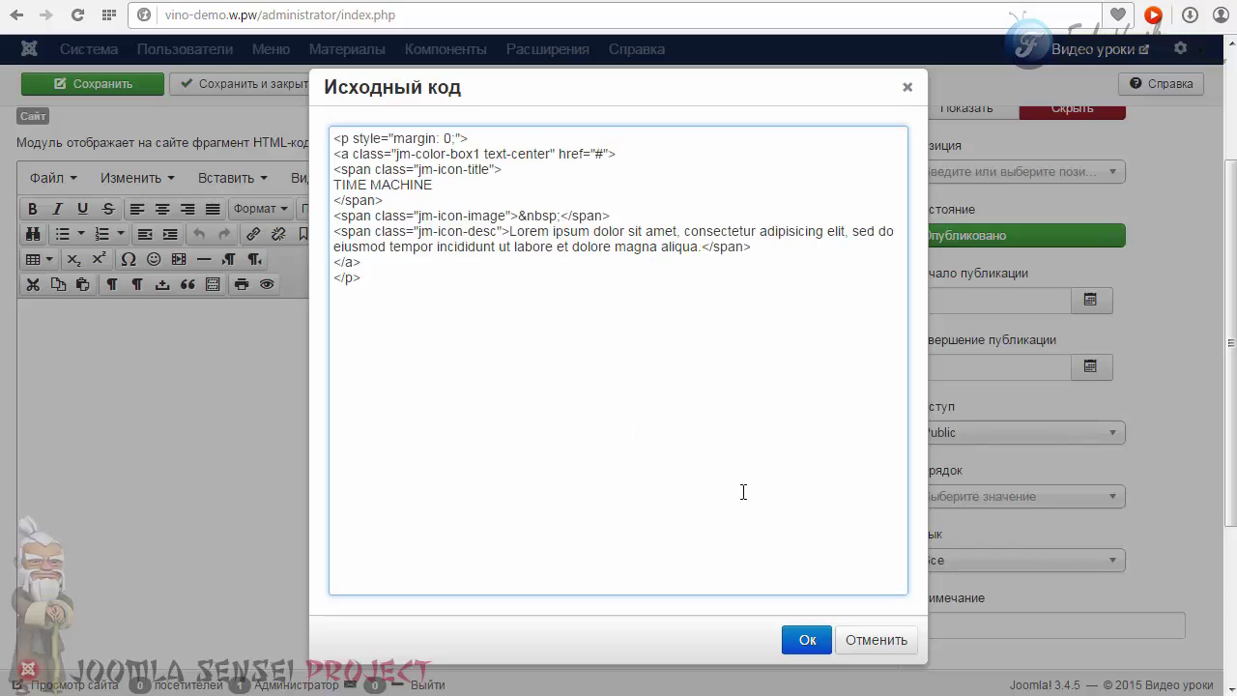
{"action": "left_click", "coordinate": [804, 639]}
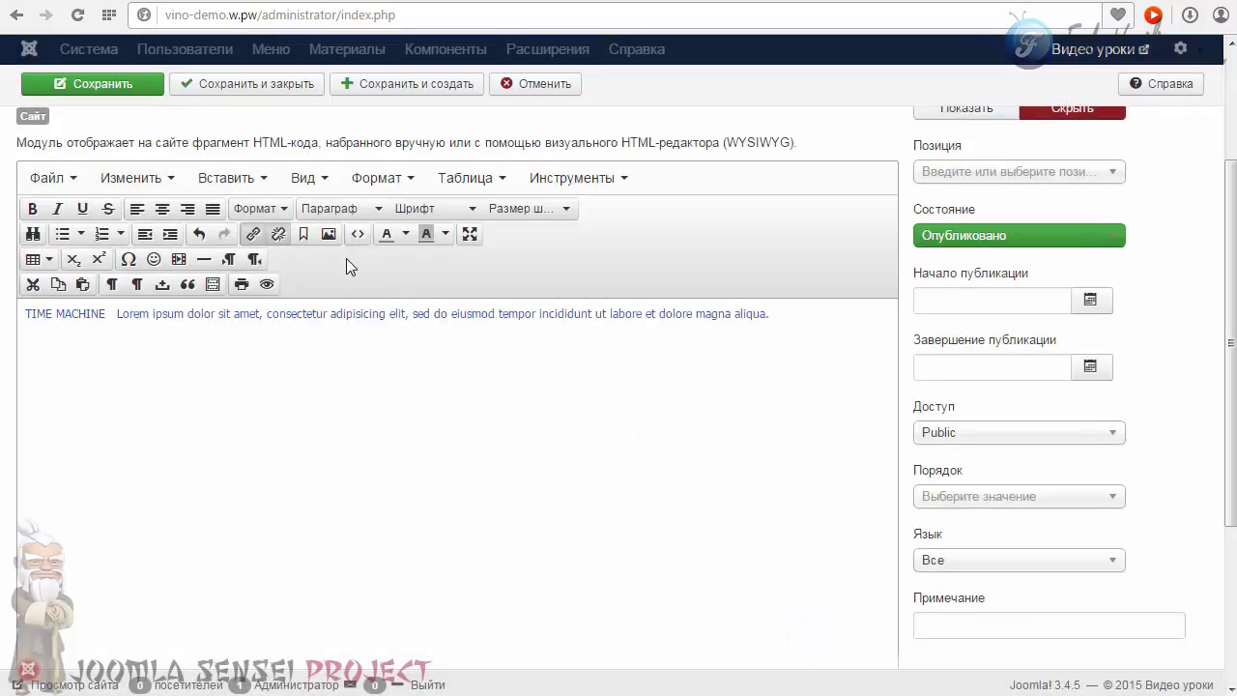
- Assign the module to the Content-Top [content-top] position
{"action": "scroll", "coordinate": [346, 259], "scroll_direction": "up", "scroll_amount": 1}
{"action": "left_click", "coordinate": [1110, 271]}
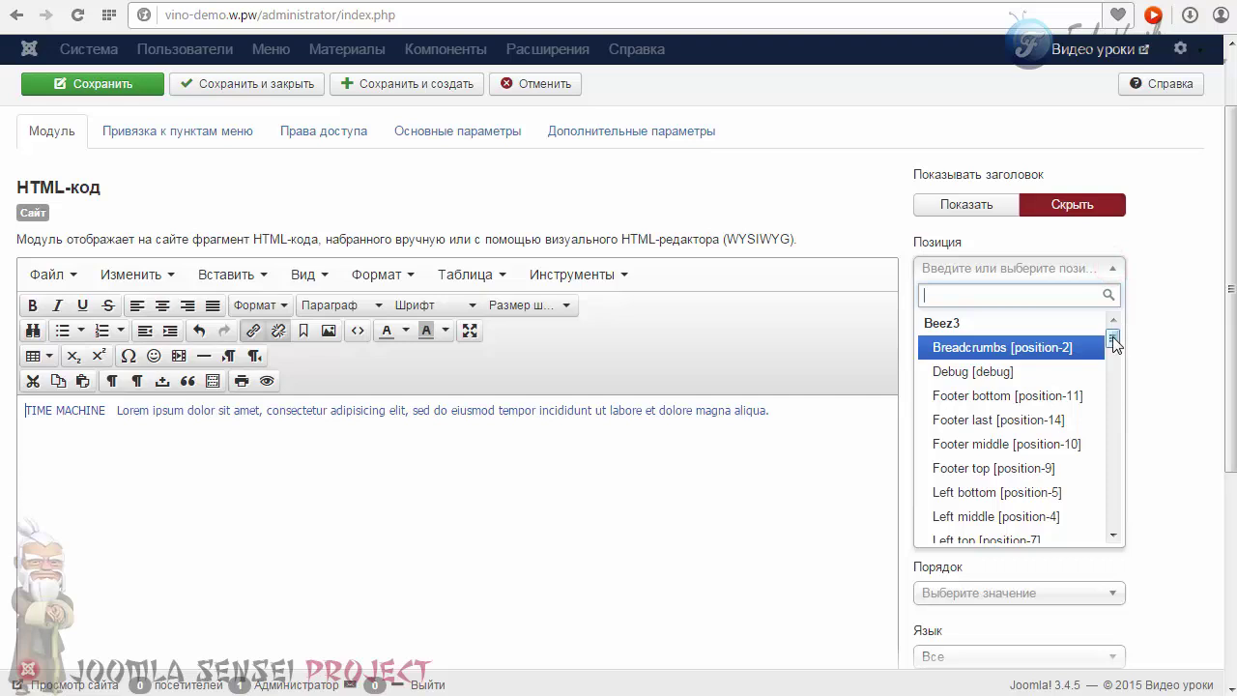
{"action": "left_click_drag", "start_coordinate": [1114, 340], "coordinate": [1113, 404]}
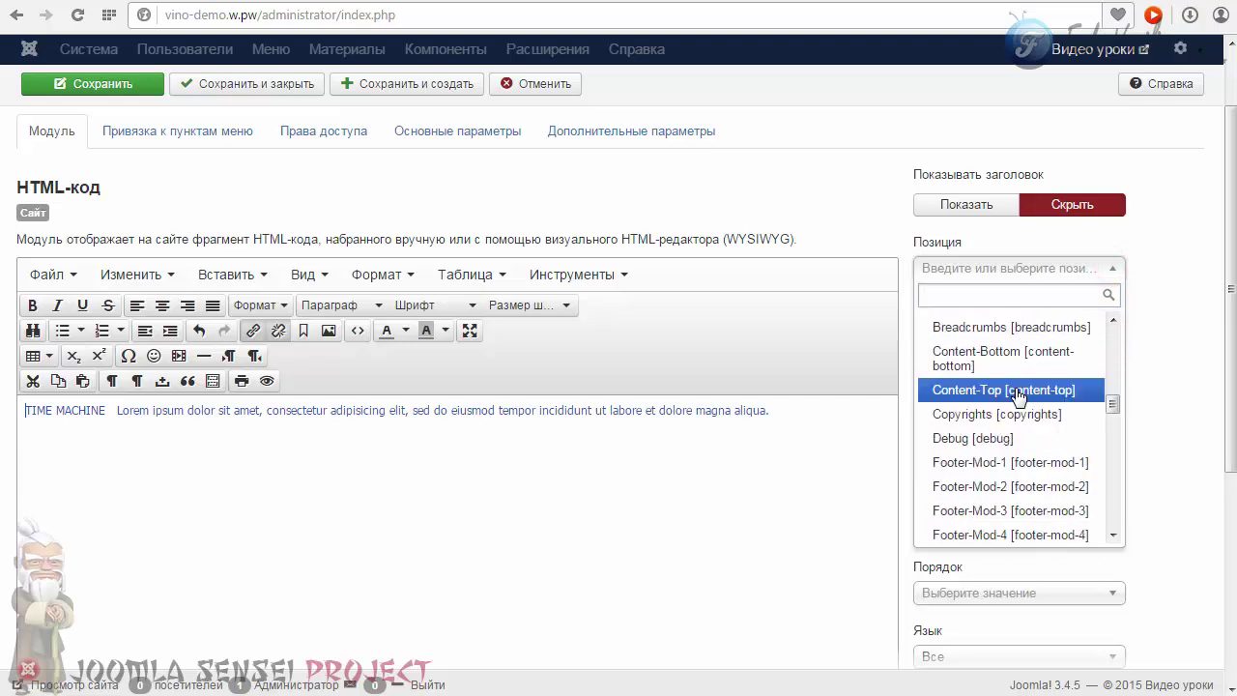
{"action": "left_click", "coordinate": [1000, 397]}
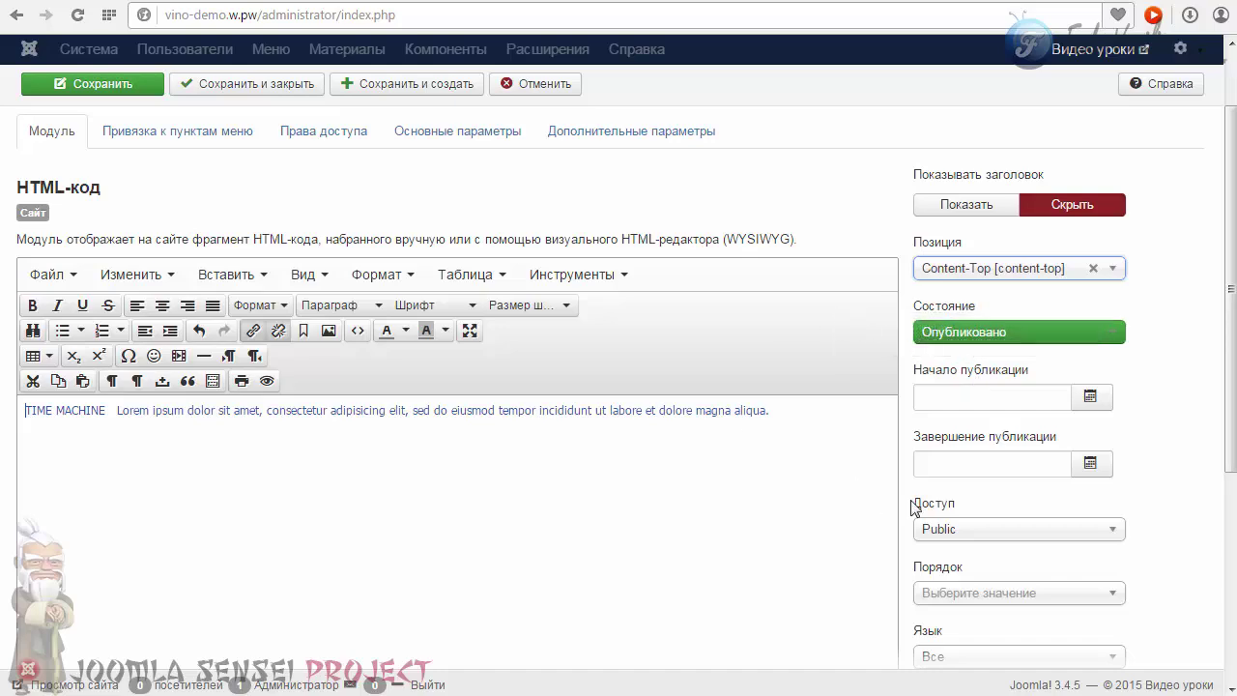
- Limit the module to specified pages, leaving only Главная selected within the Main Menu group
{"action": "scroll", "coordinate": [915, 510], "scroll_direction": "down", "scroll_amount": 2}
{"action": "scroll", "coordinate": [939, 496], "scroll_direction": "up", "scroll_amount": 3}
{"action": "left_click", "coordinate": [161, 230]}
{"action": "left_click", "coordinate": [250, 269]}
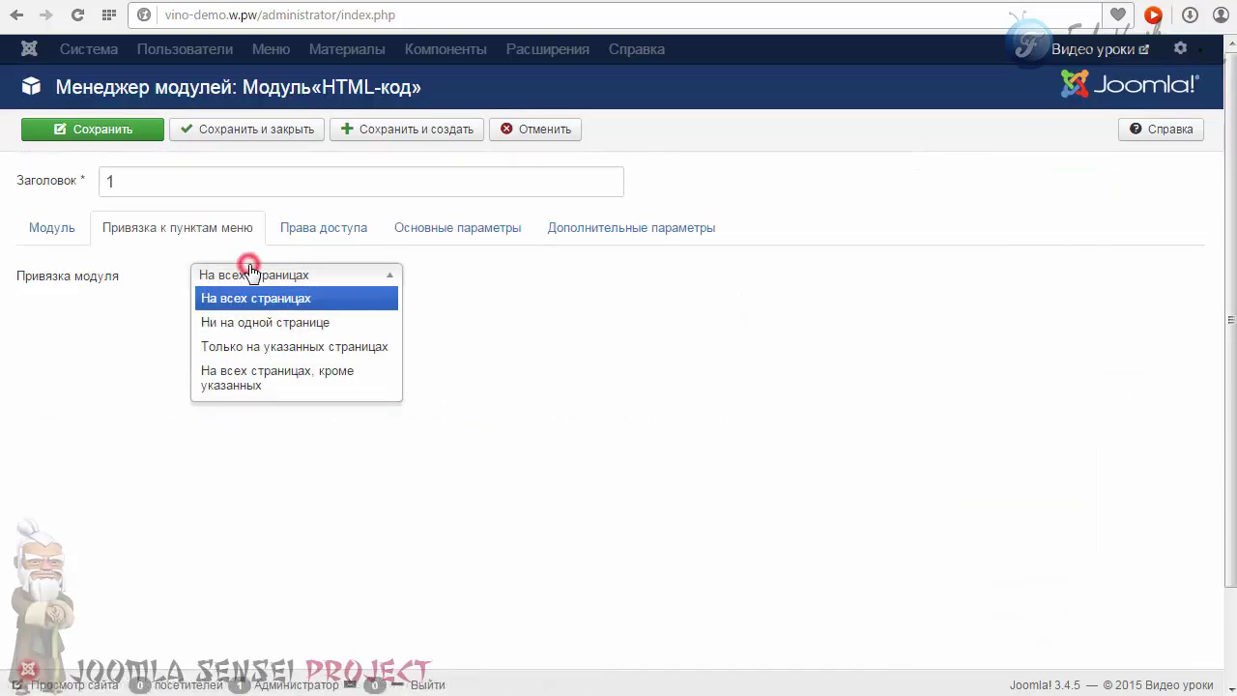
{"action": "left_click", "coordinate": [246, 354]}
{"action": "left_click", "coordinate": [333, 376]}
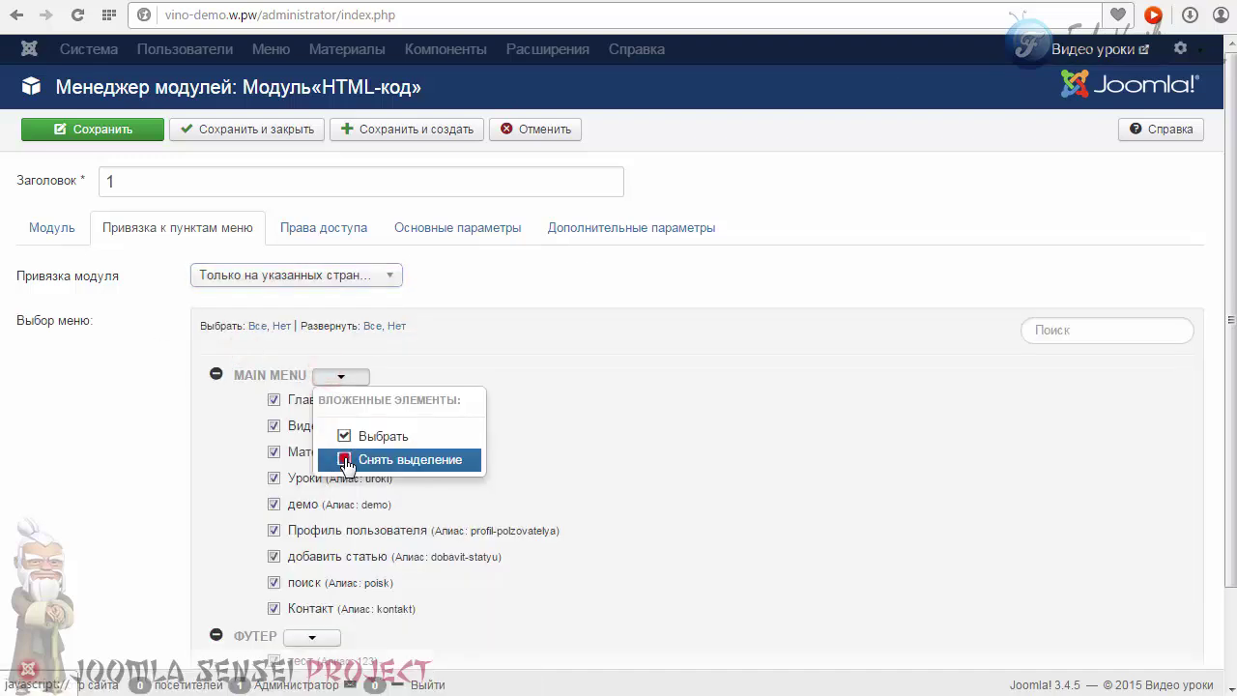
{"action": "left_click", "coordinate": [345, 460]}
{"action": "left_click", "coordinate": [274, 399]}
{"action": "scroll", "coordinate": [207, 414], "scroll_direction": "down", "scroll_amount": 2}
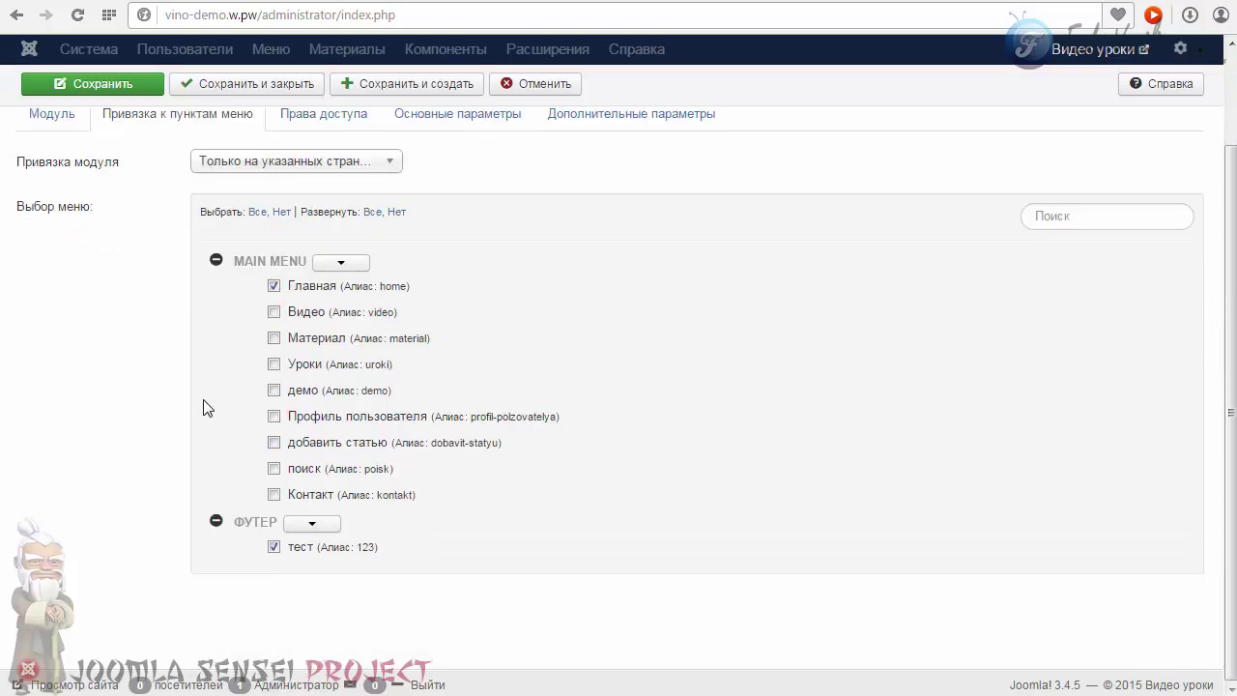
{"action": "scroll", "coordinate": [200, 398], "scroll_direction": "up", "scroll_amount": 2}
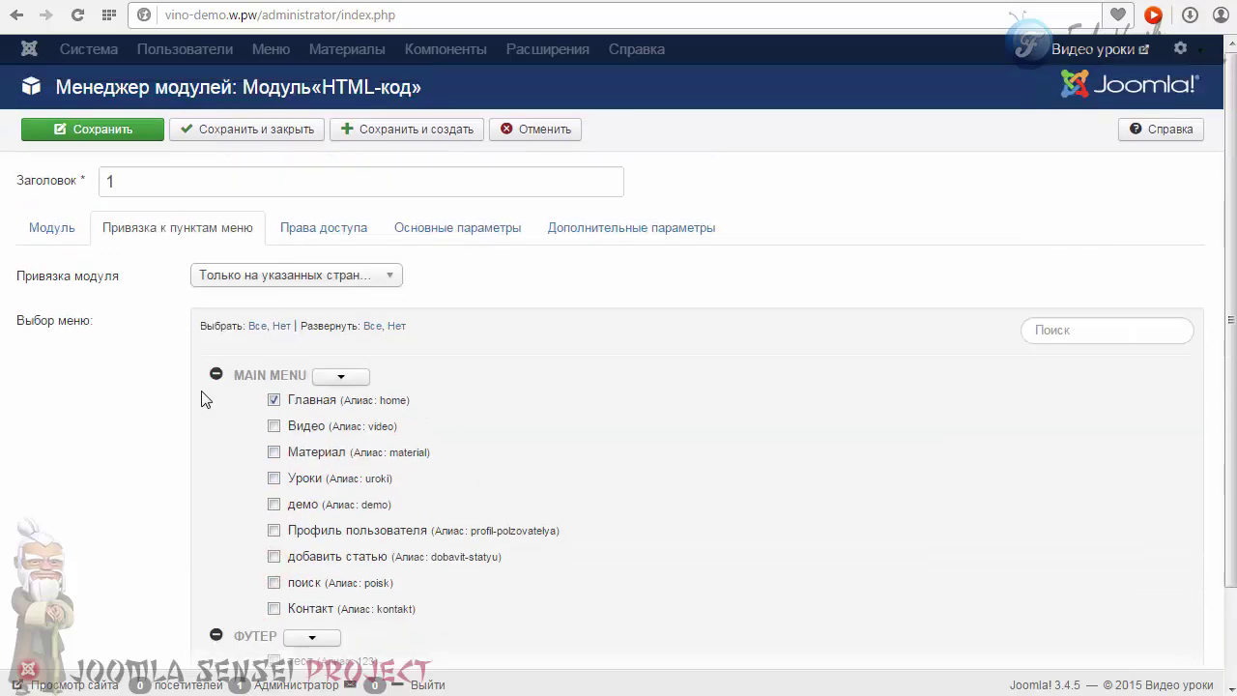
- Save module 1 and view its color box on the vino-demo.w.pw front page
{"action": "left_click", "coordinate": [53, 227]}
{"action": "scroll", "coordinate": [68, 243], "scroll_direction": "down", "scroll_amount": 4}
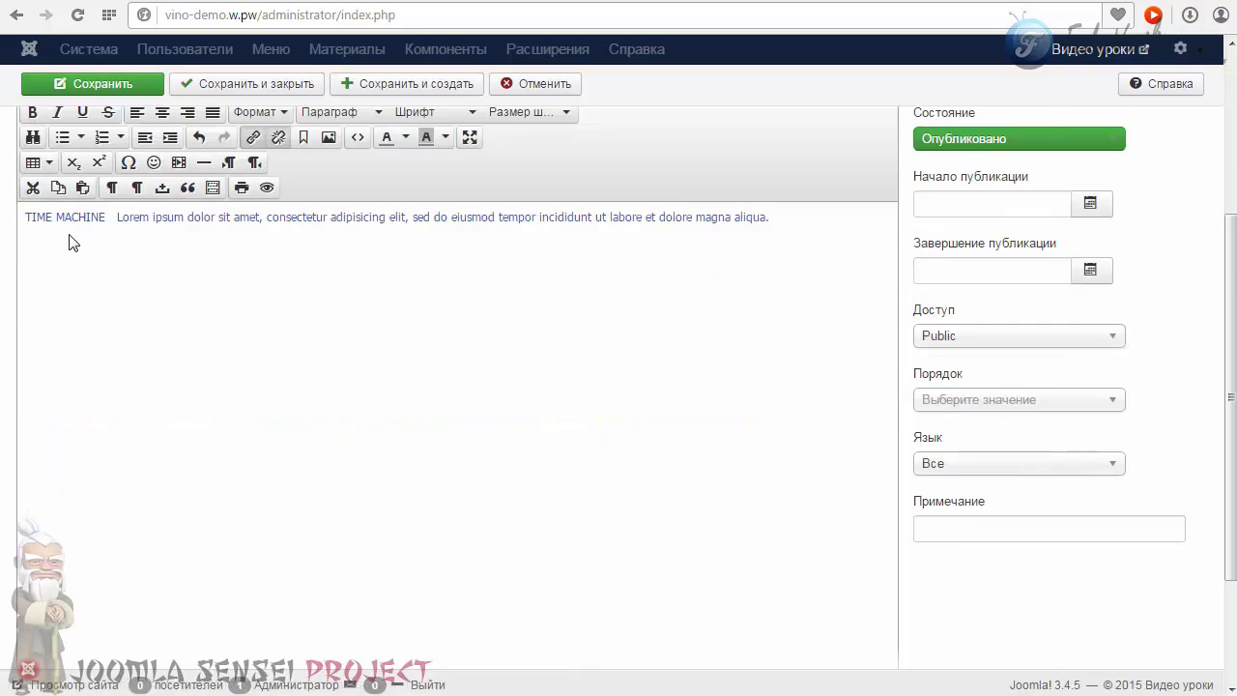
{"action": "scroll", "coordinate": [280, 434], "scroll_direction": "up", "scroll_amount": 5}
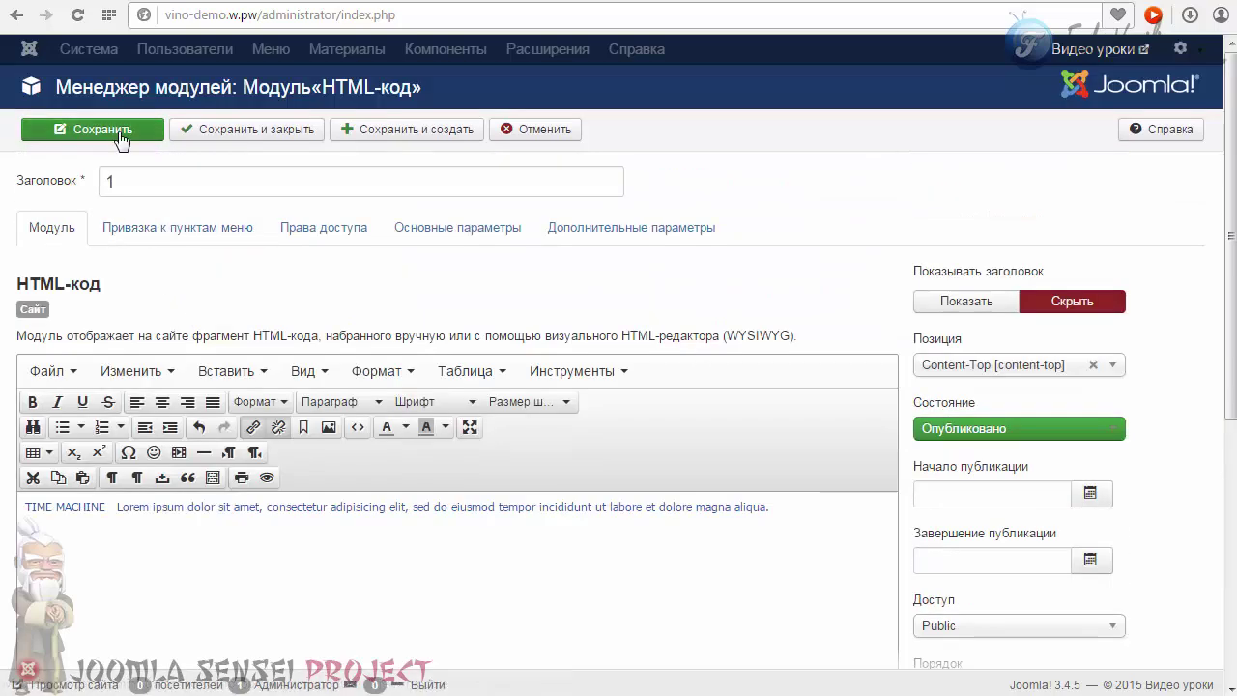
{"action": "left_click", "coordinate": [118, 133]}
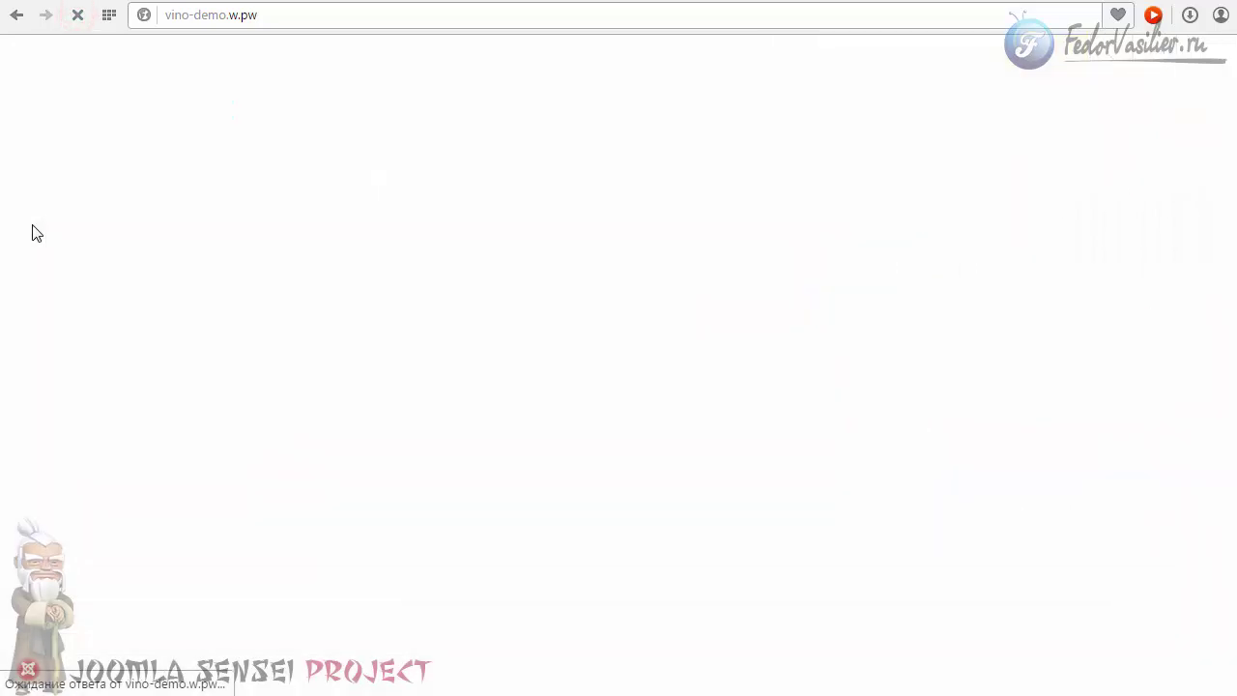
{"action": "scroll", "coordinate": [32, 232], "scroll_direction": "down", "scroll_amount": 2}
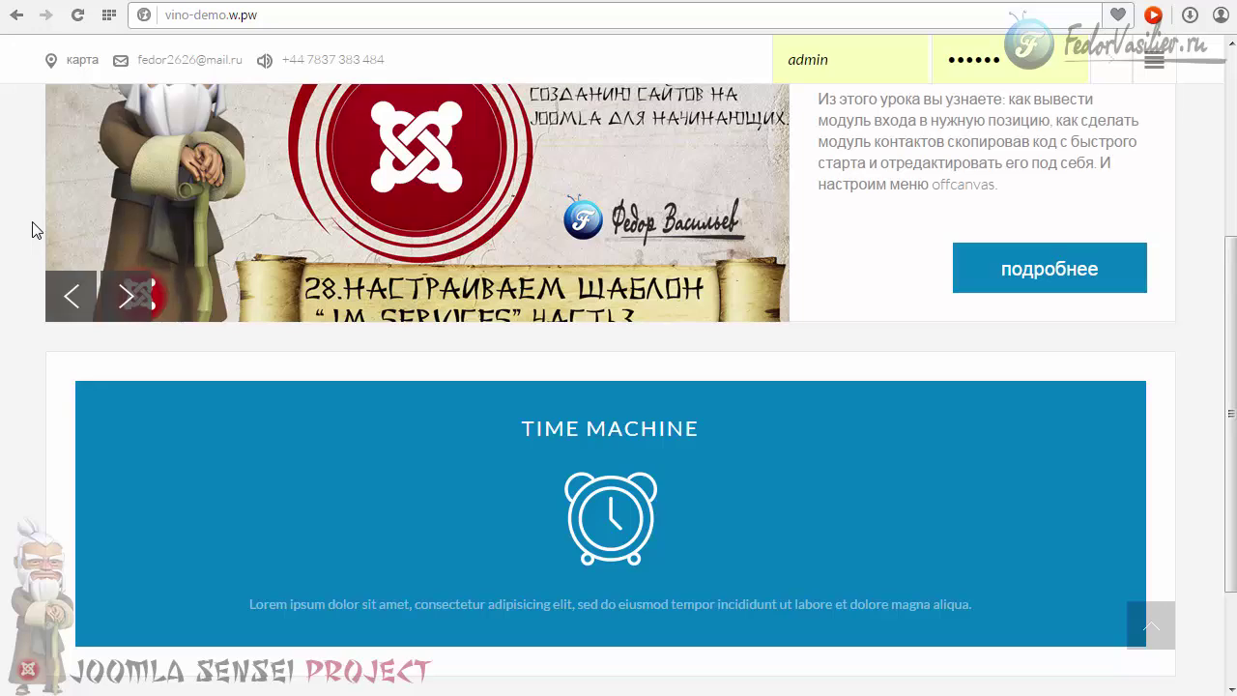
{"action": "scroll", "coordinate": [32, 229], "scroll_direction": "down", "scroll_amount": 1}
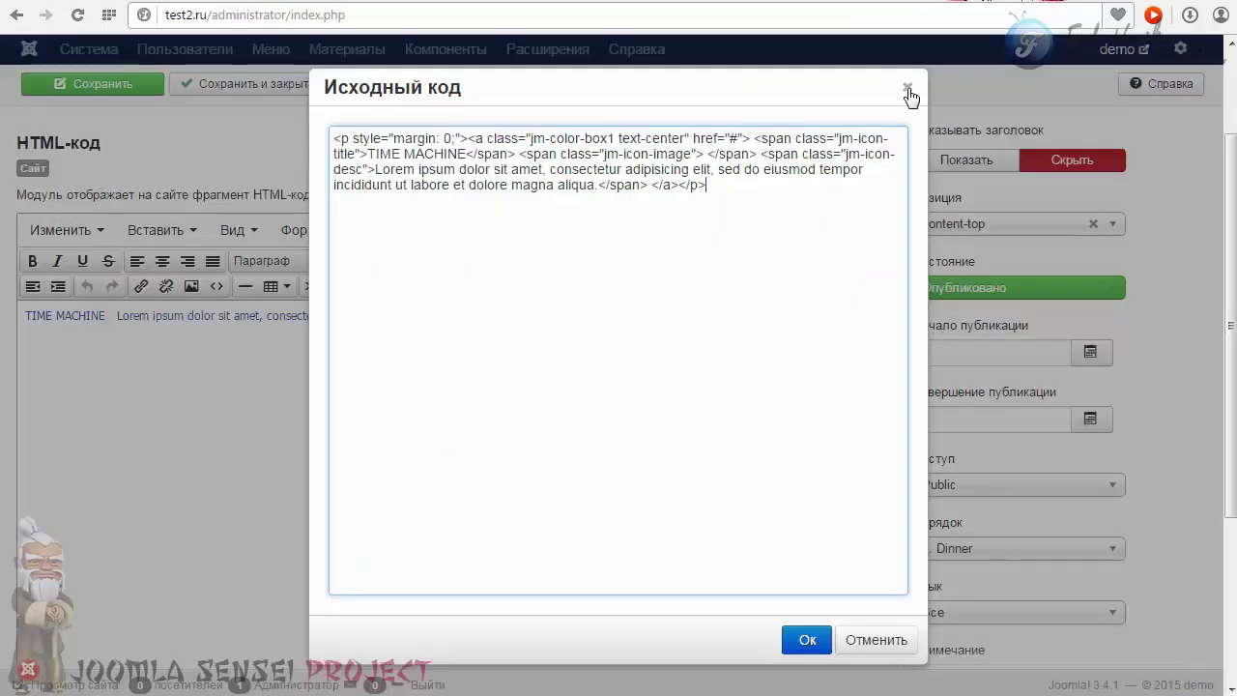
- Copy the module CSS class suffix blank-ms from the advanced parameters of the test2.ru Time Machine module
{"action": "left_click", "coordinate": [906, 89]}
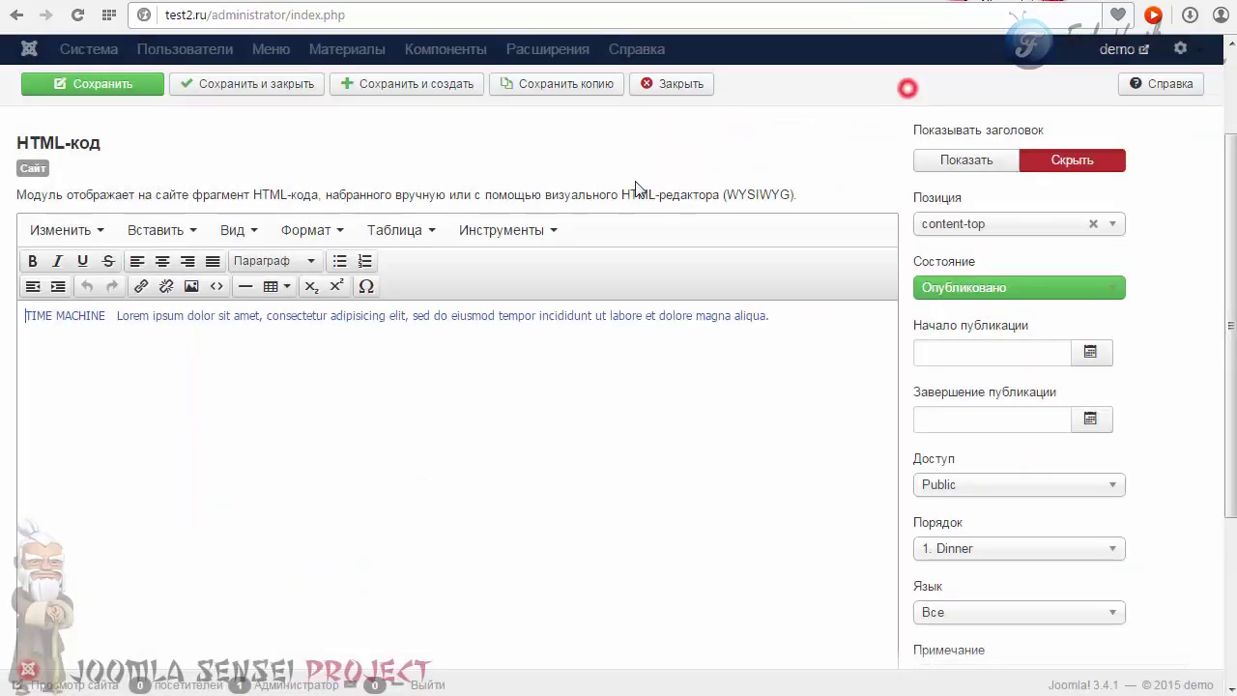
{"action": "scroll", "coordinate": [488, 237], "scroll_direction": "up", "scroll_amount": 3}
{"action": "left_click", "coordinate": [464, 230]}
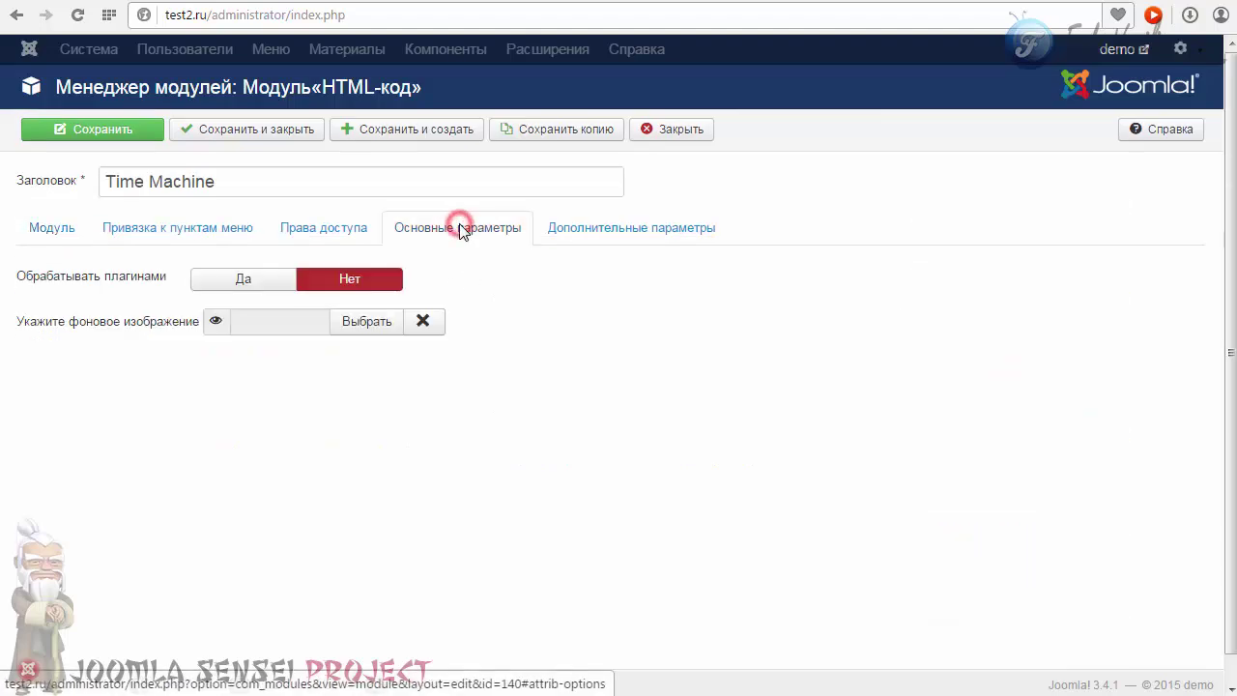
{"action": "left_click", "coordinate": [595, 227]}
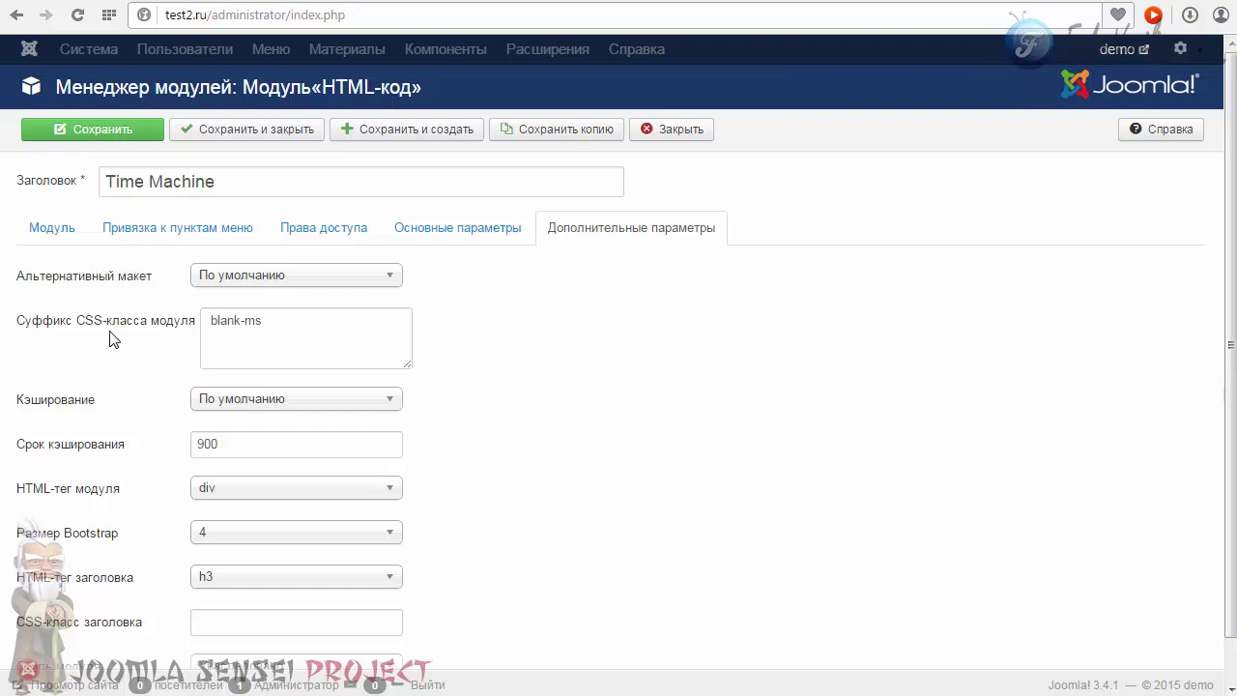
{"action": "triple_click", "coordinate": [279, 320]}
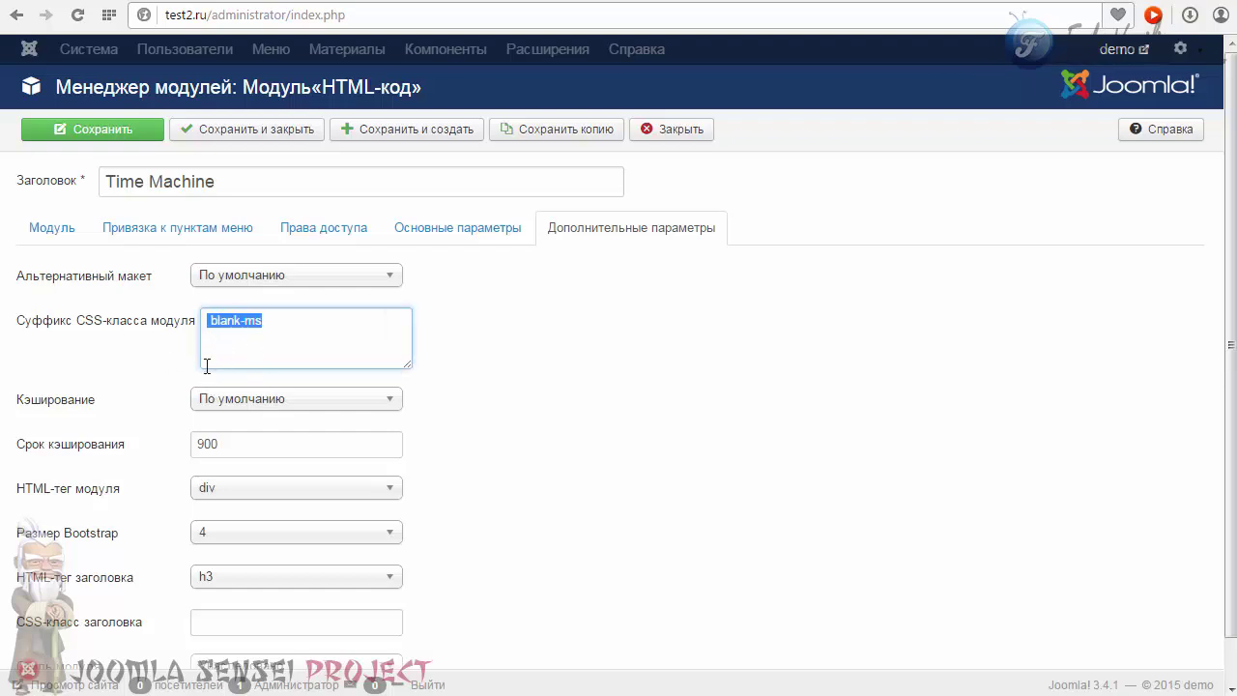
{"action": "right_click", "coordinate": [214, 319]}
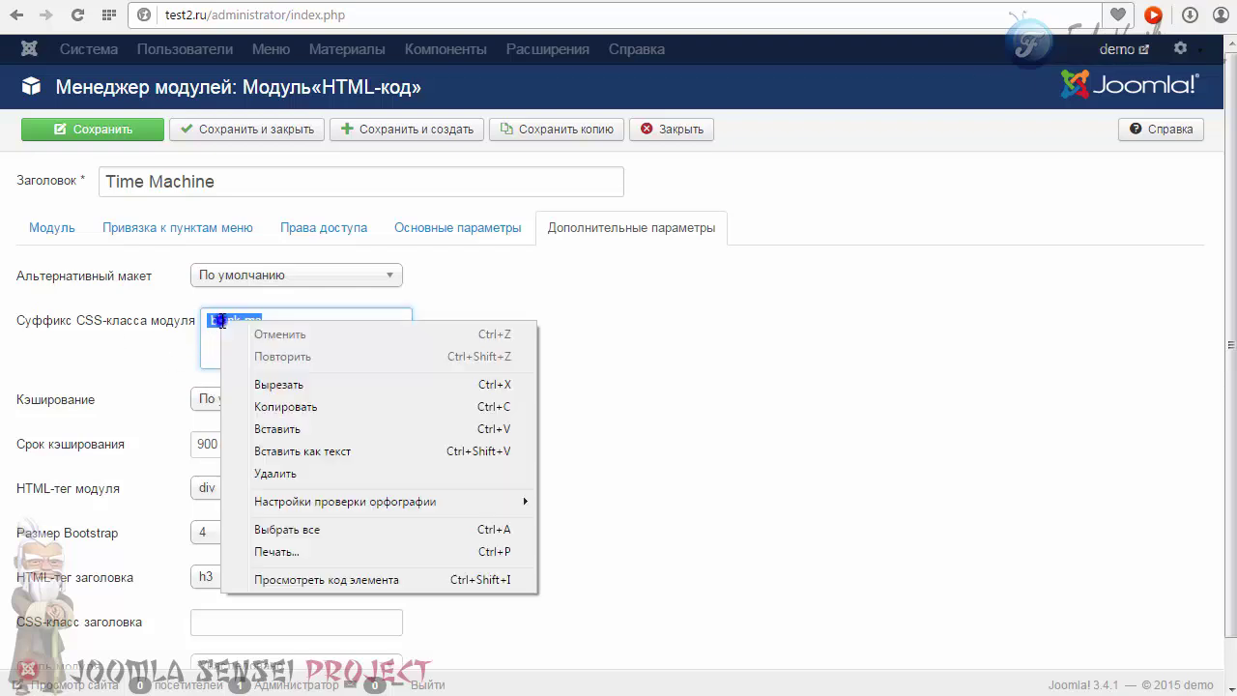
{"action": "left_click", "coordinate": [277, 395]}
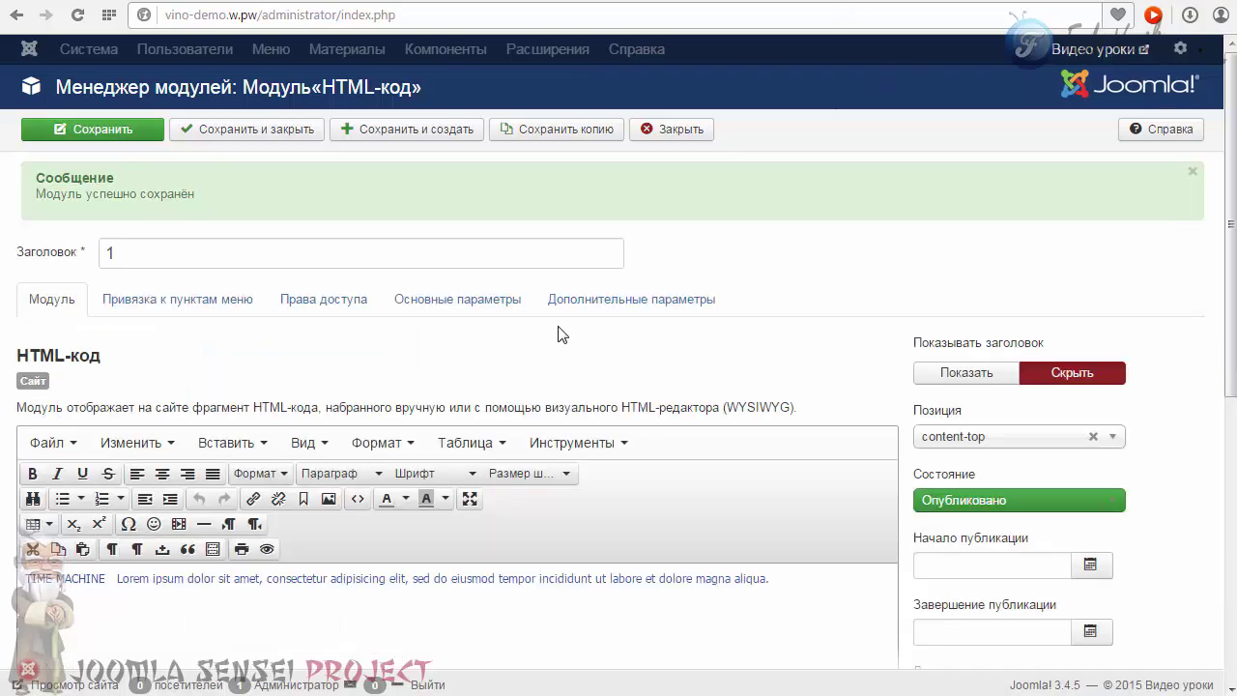
- Paste blank-ms as the module CSS class suffix of module 1 on vino-demo.w.pw and return to its main settings
{"action": "left_click", "coordinate": [574, 302]}
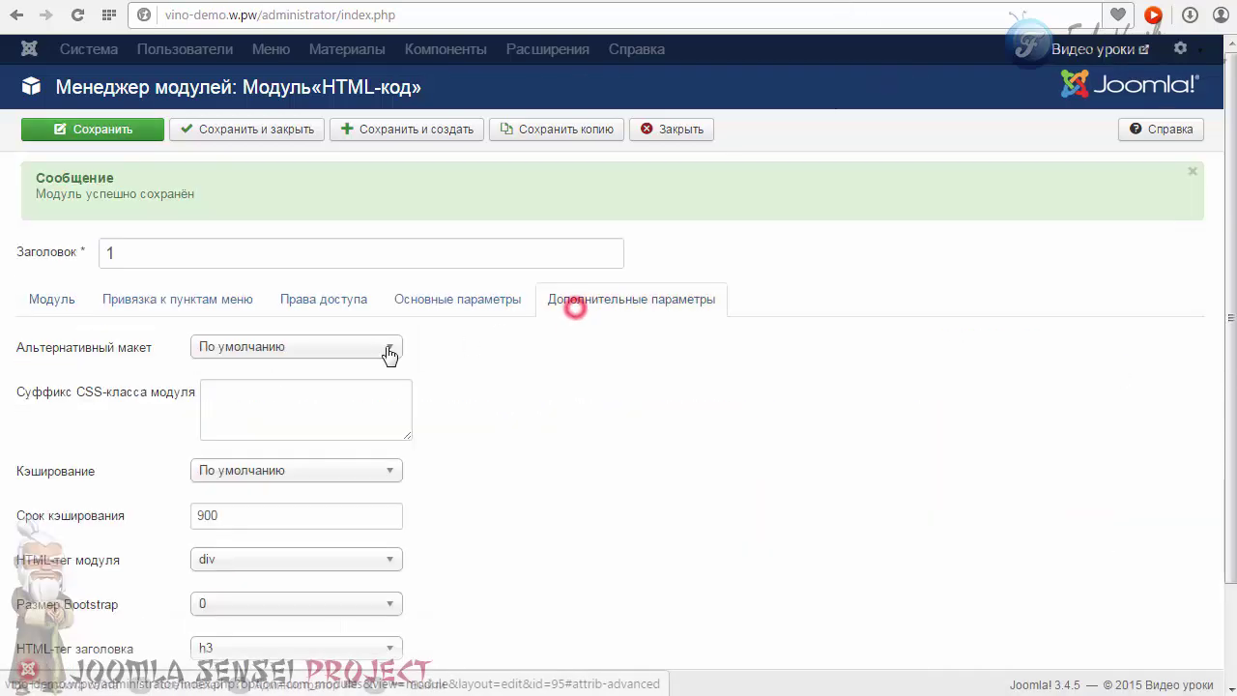
{"action": "right_click", "coordinate": [225, 402]}
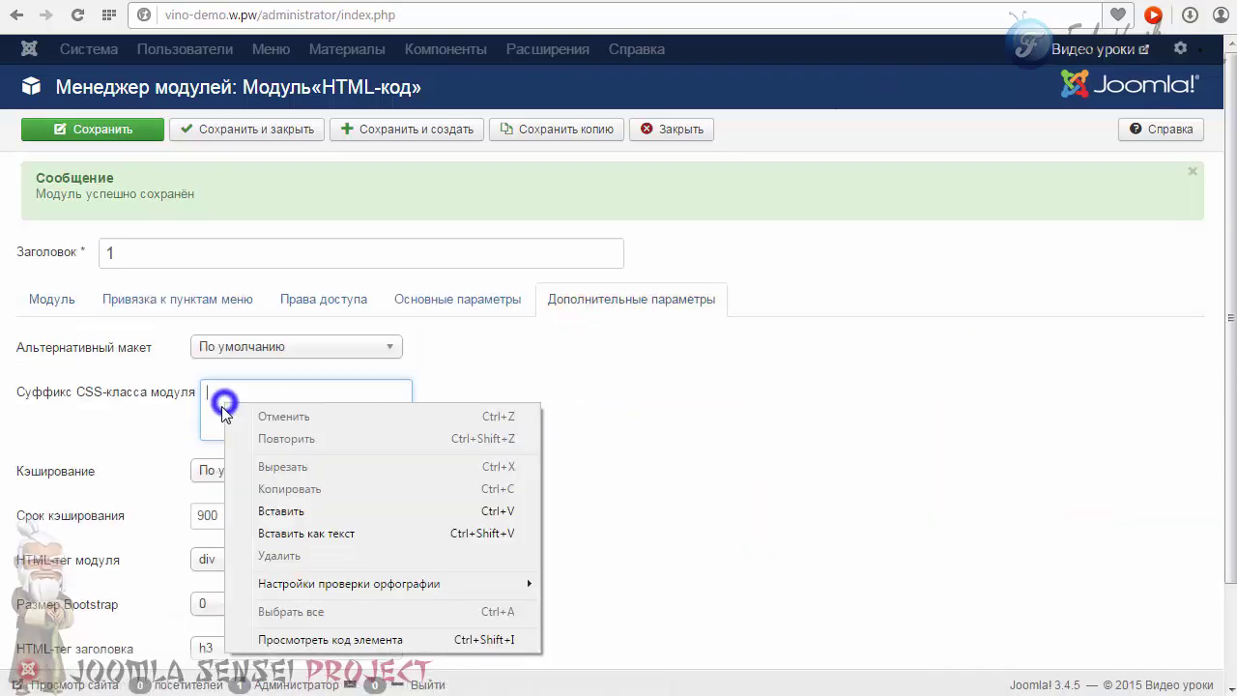
{"action": "left_click", "coordinate": [280, 511]}
{"action": "left_click", "coordinate": [77, 298]}
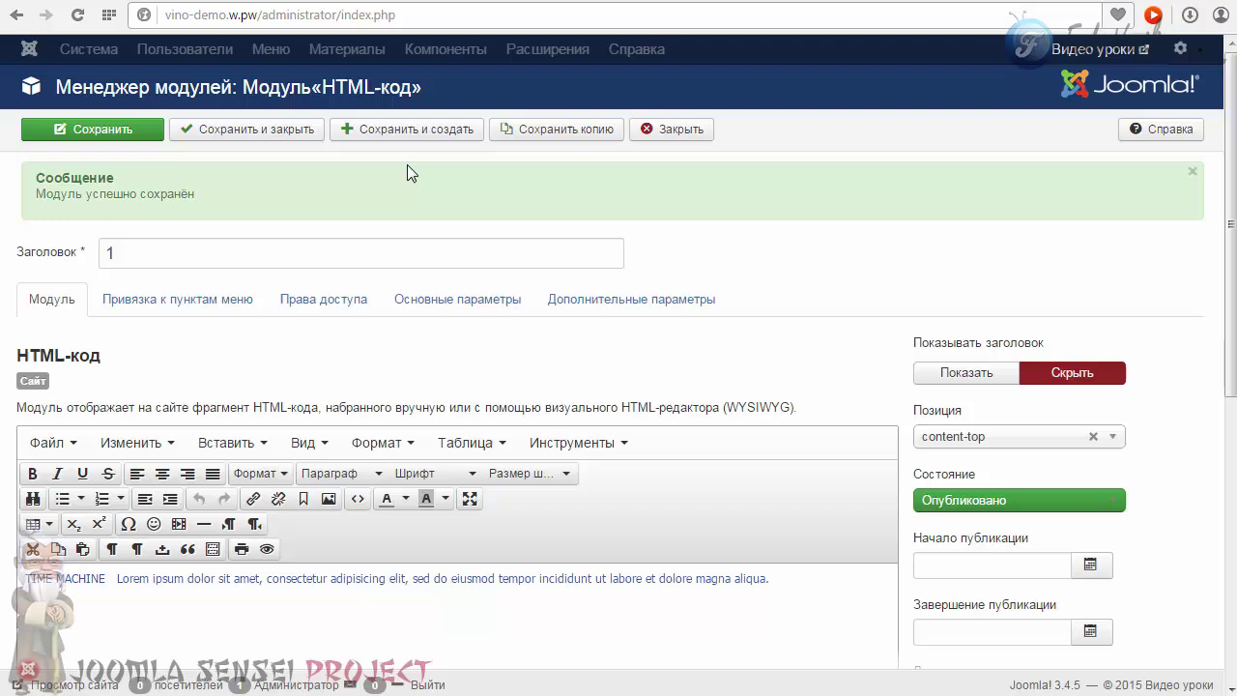
- Save a copy of module 1, title the copy 2 and set its state to Опубликовано
{"action": "left_click", "coordinate": [522, 131]}
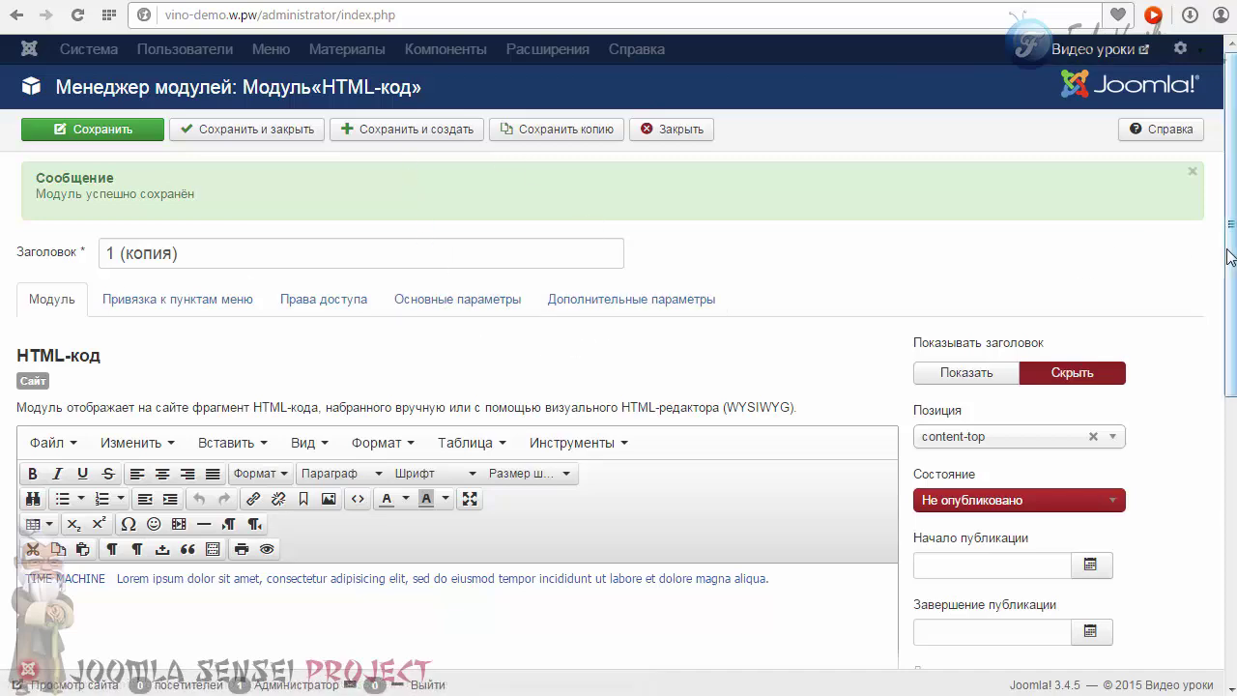
{"action": "scroll", "coordinate": [1223, 249], "scroll_direction": "down", "scroll_amount": 1}
{"action": "scroll", "coordinate": [1223, 249], "scroll_direction": "up", "scroll_amount": 1}
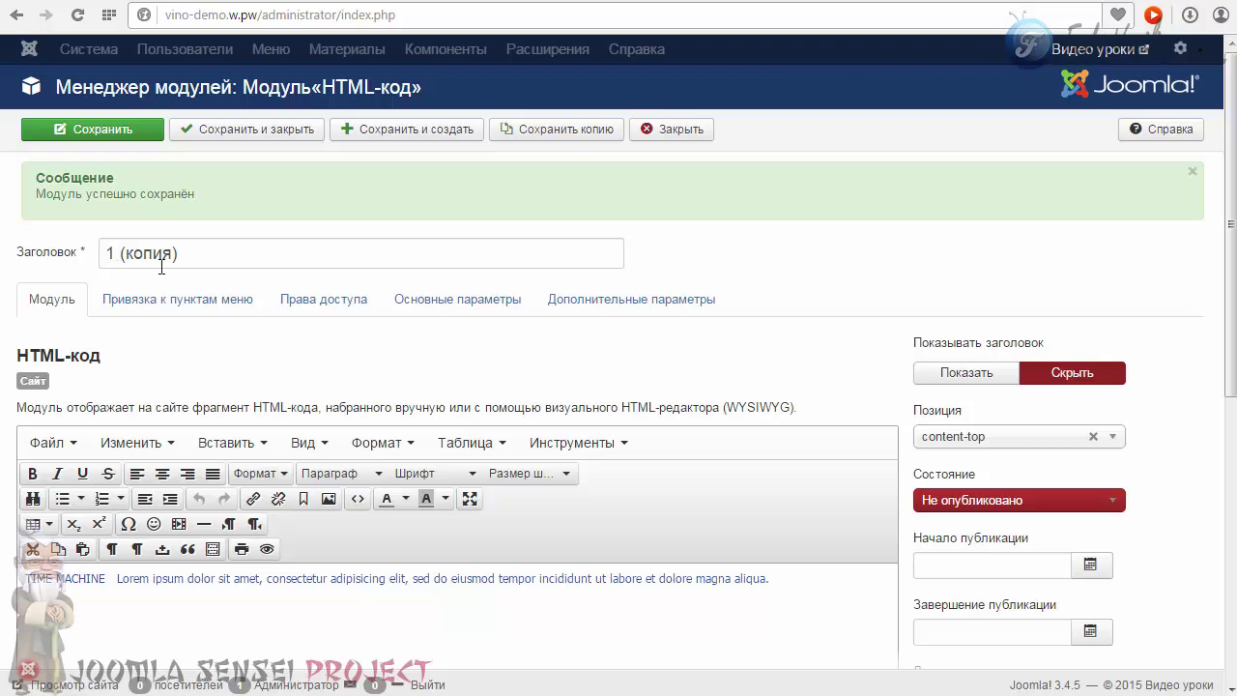
{"action": "triple_click", "coordinate": [194, 253]}
{"action": "type", "text": "2"}
{"action": "left_click", "coordinate": [788, 249]}
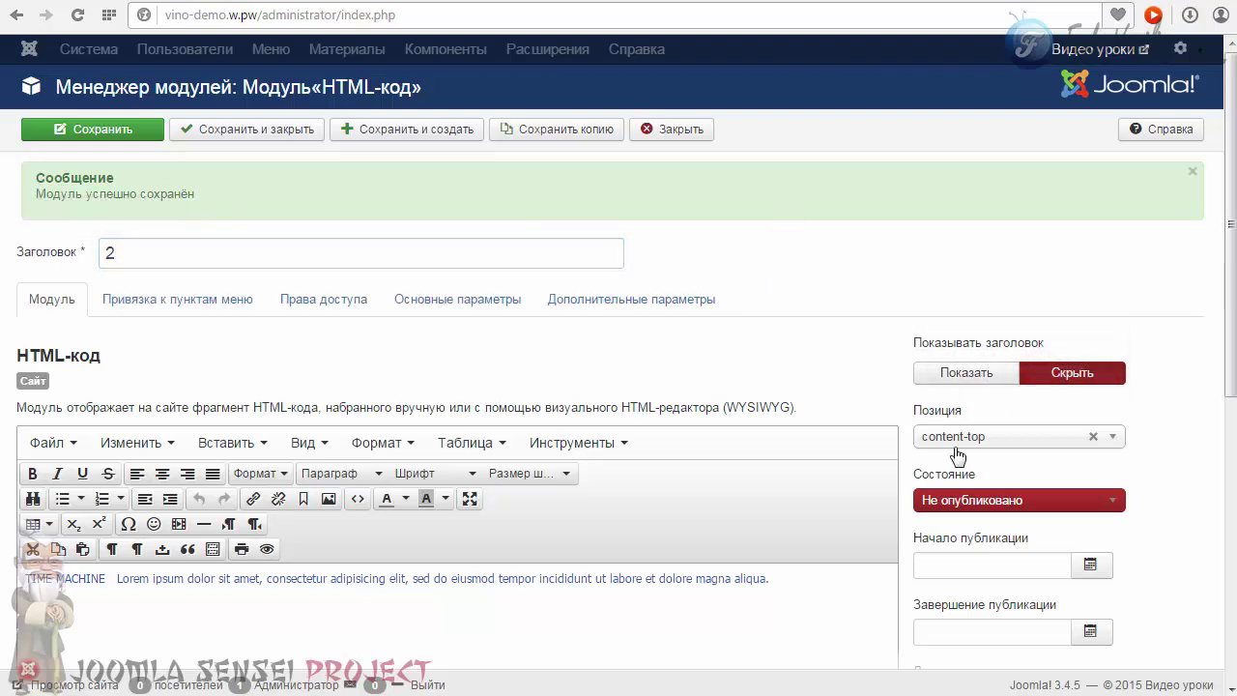
{"action": "left_click", "coordinate": [979, 501]}
{"action": "left_click", "coordinate": [967, 520]}
{"action": "mouse_move", "coordinate": [953, 420]}
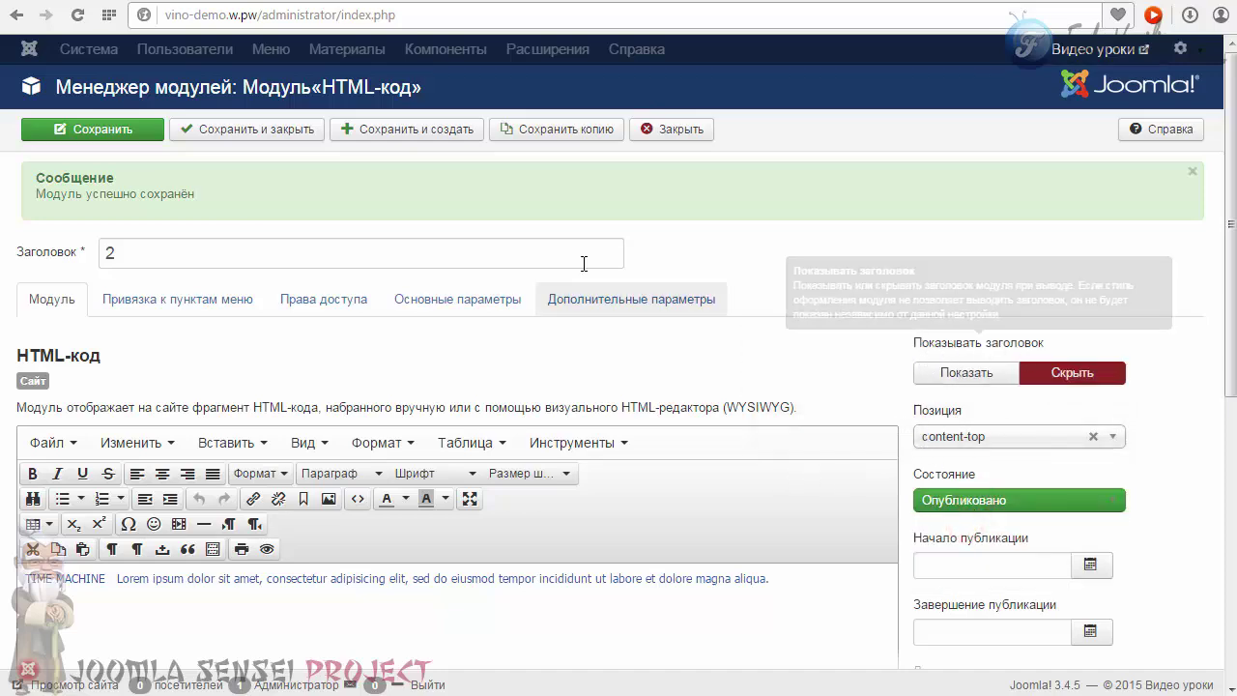
- Change the link class in module 2's HTML source code to jm-color-box2 and save the module as a copy
{"action": "scroll", "coordinate": [585, 265], "scroll_direction": "down", "scroll_amount": 2}
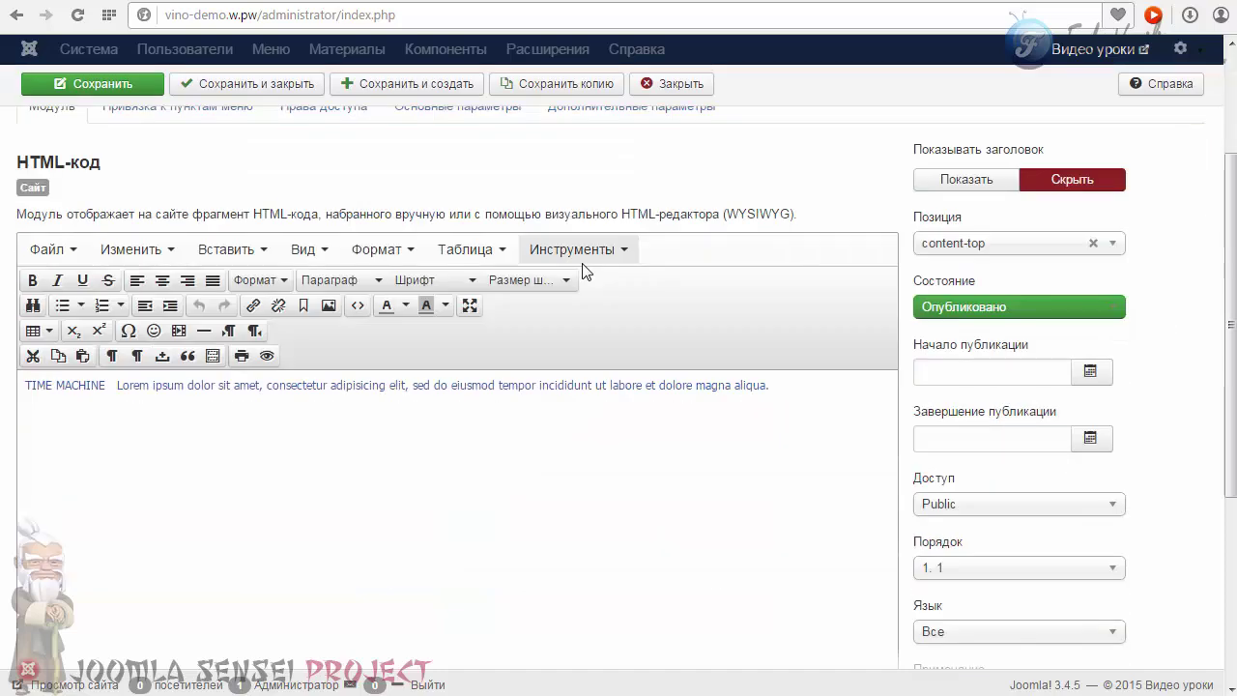
{"action": "left_click", "coordinate": [356, 308]}
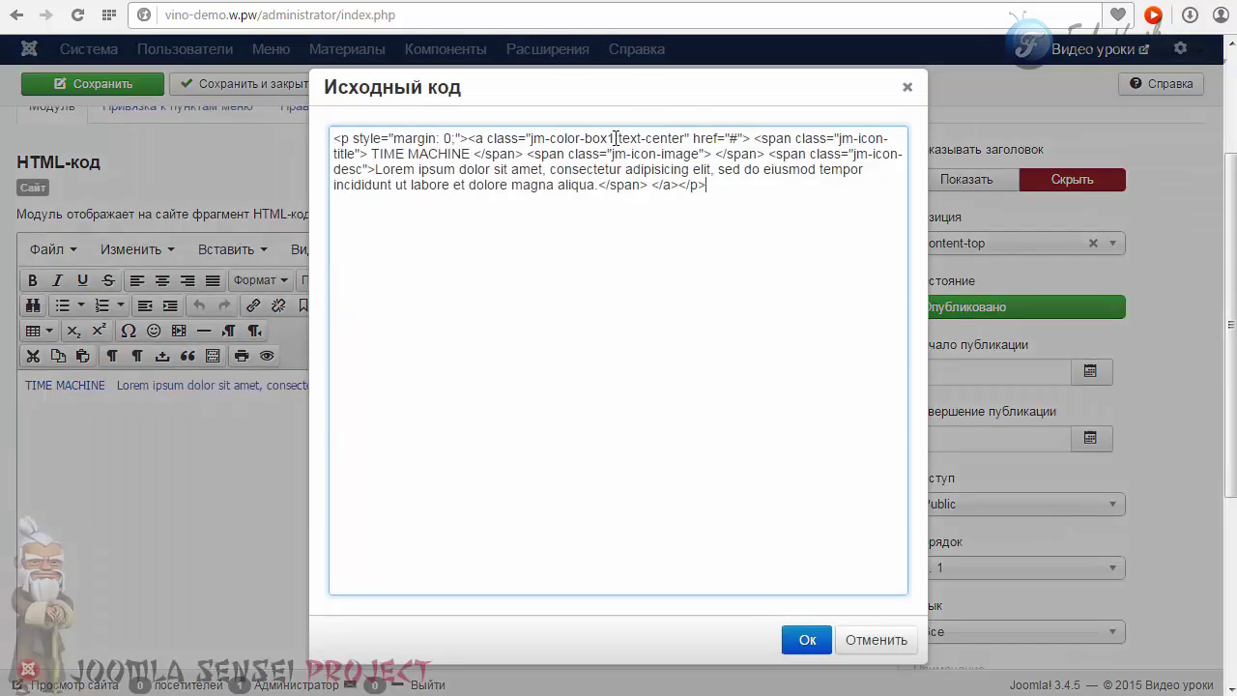
{"action": "left_click_drag", "start_coordinate": [616, 138], "coordinate": [577, 135]}
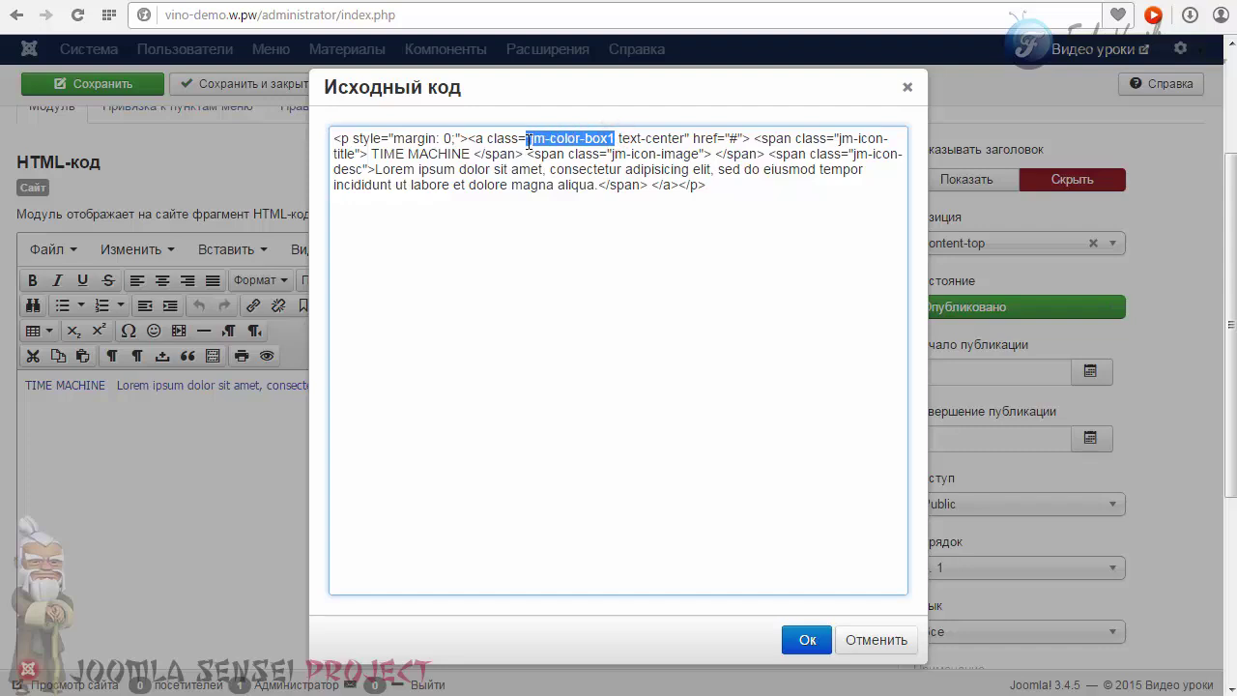
{"action": "left_click", "coordinate": [584, 140]}
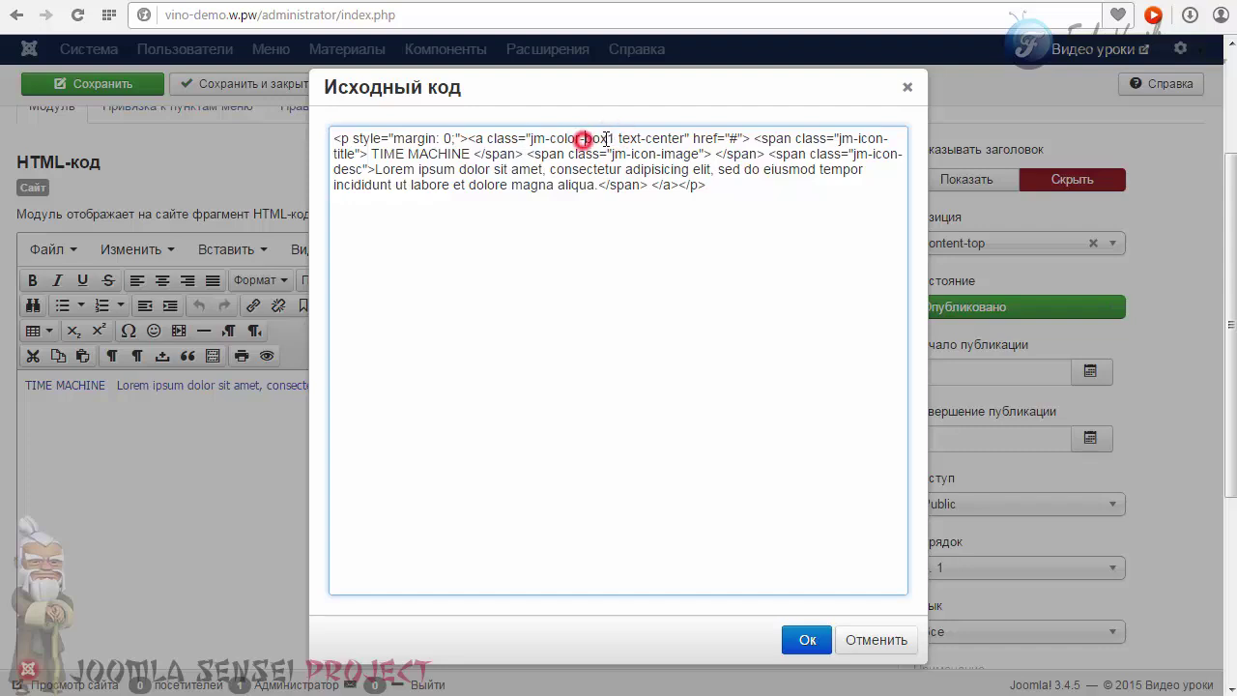
{"action": "left_click_drag", "start_coordinate": [615, 138], "coordinate": [601, 138]}
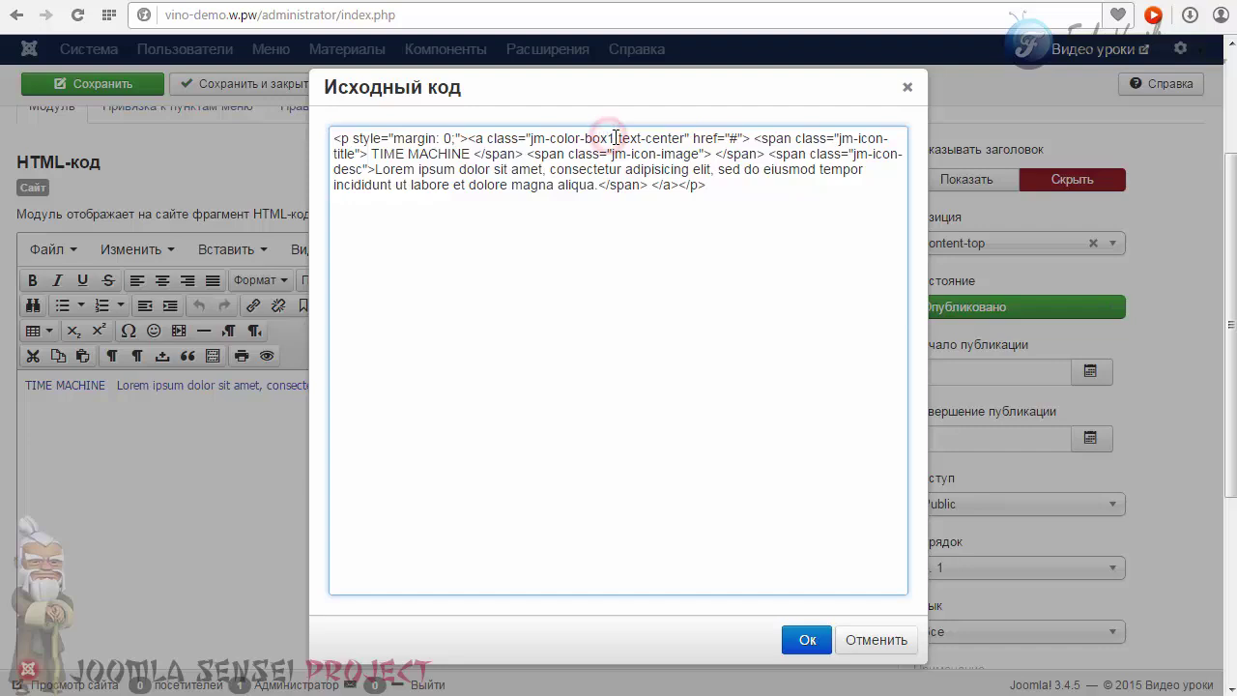
{"action": "type", "text": "x2"}
{"action": "left_click", "coordinate": [806, 640]}
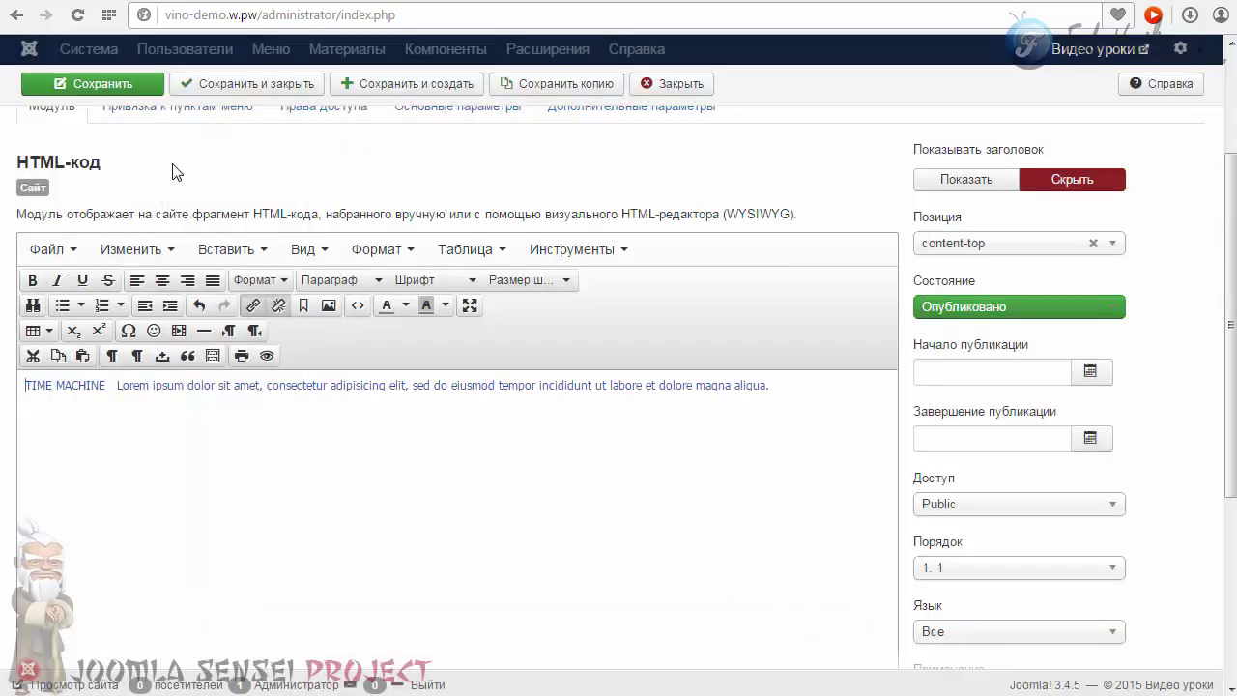
{"action": "left_click", "coordinate": [553, 83]}
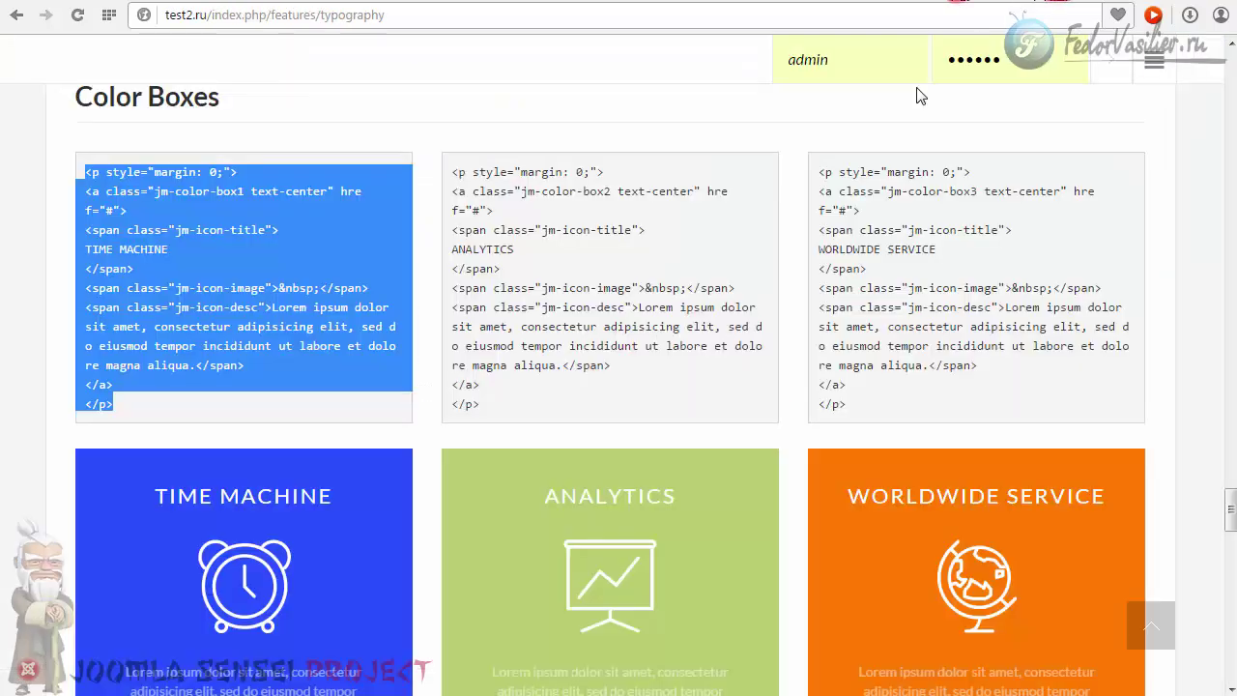
- Compare the jm-color-box1, jm-color-box2 and jm-color-box3 classes in the Color Boxes sample code on the test2.ru typography page
{"action": "scroll", "coordinate": [873, 207], "scroll_direction": "down", "scroll_amount": 1}
{"action": "scroll", "coordinate": [633, 276], "scroll_direction": "up", "scroll_amount": 2}
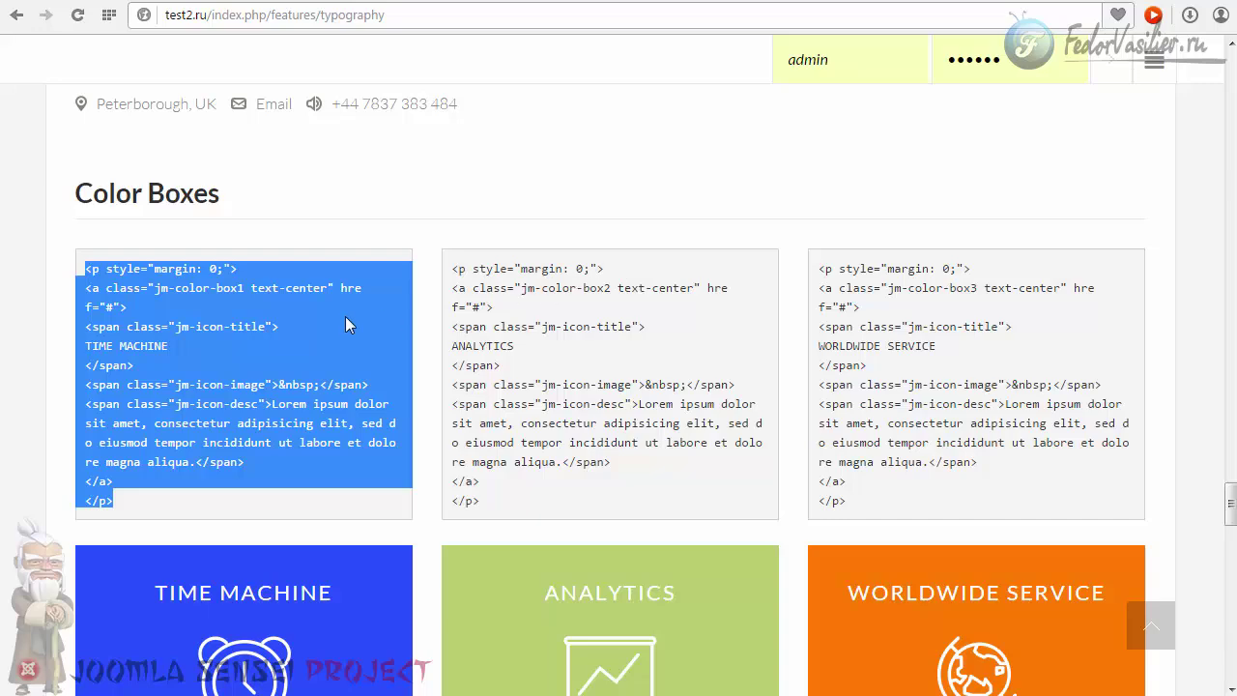
{"action": "left_click", "coordinate": [296, 318]}
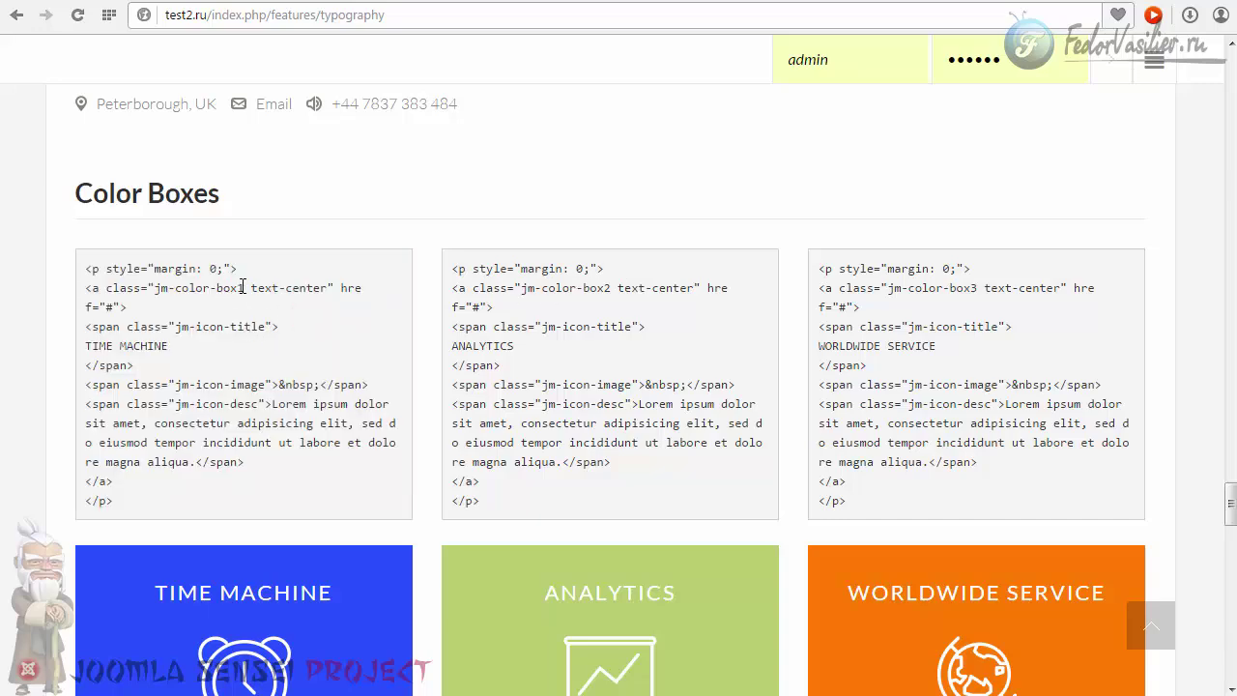
{"action": "left_click_drag", "start_coordinate": [244, 287], "coordinate": [224, 288]}
{"action": "scroll", "coordinate": [245, 612], "scroll_direction": "down", "scroll_amount": 2}
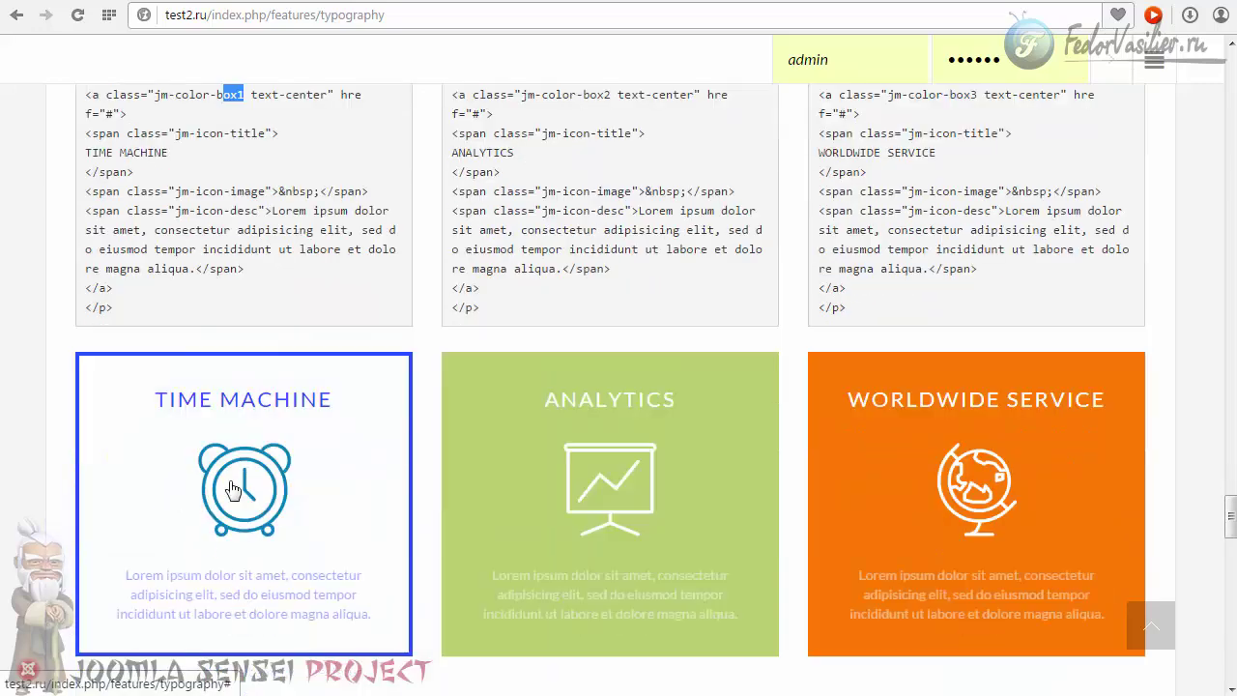
{"action": "scroll", "coordinate": [245, 498], "scroll_direction": "up", "scroll_amount": 1}
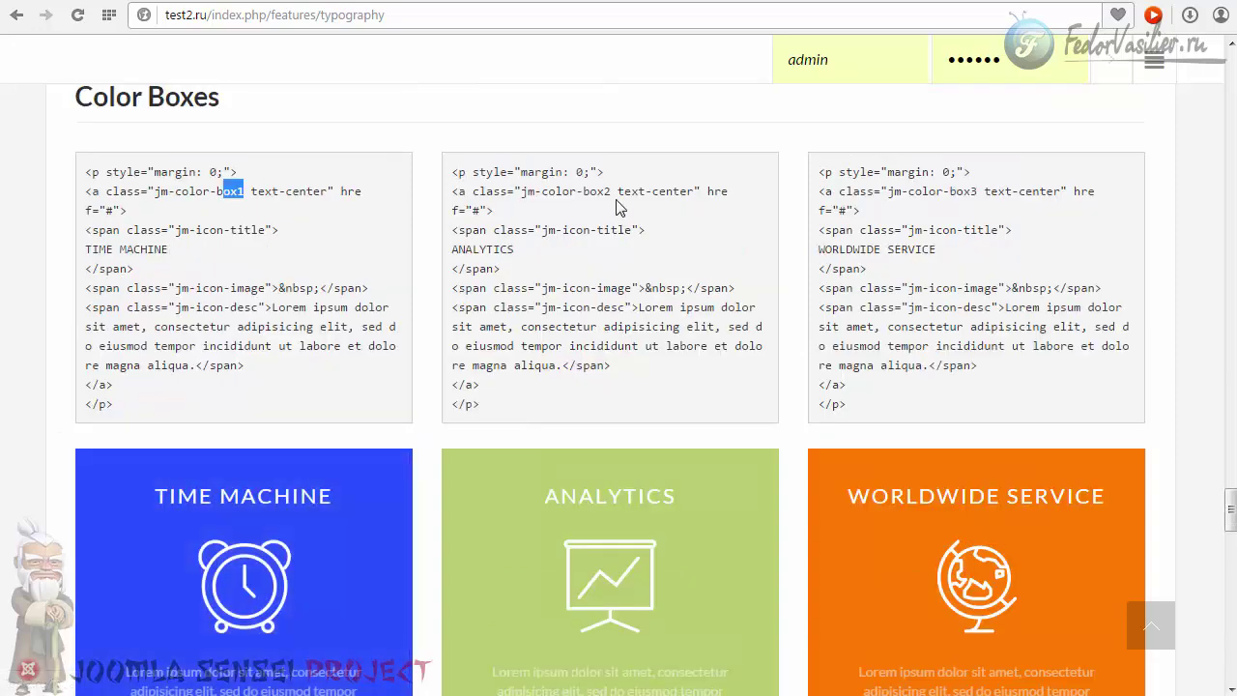
{"action": "left_click_drag", "start_coordinate": [611, 191], "coordinate": [597, 191]}
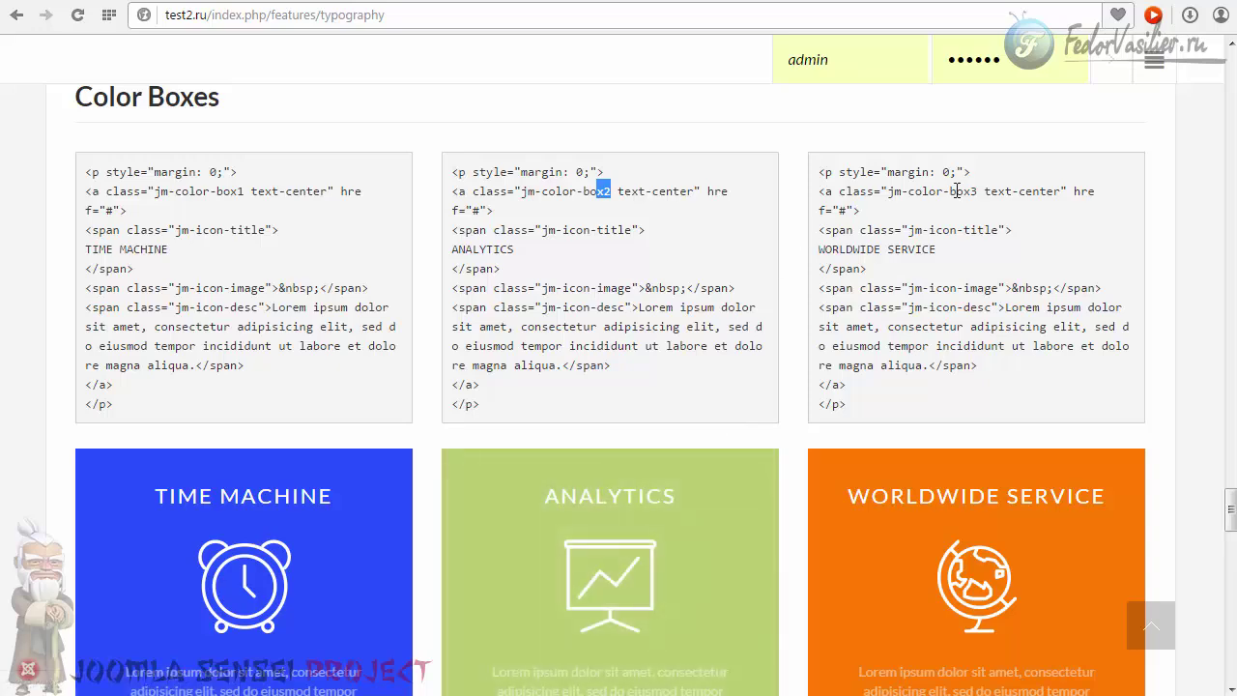
{"action": "left_click_drag", "start_coordinate": [962, 192], "coordinate": [966, 187]}
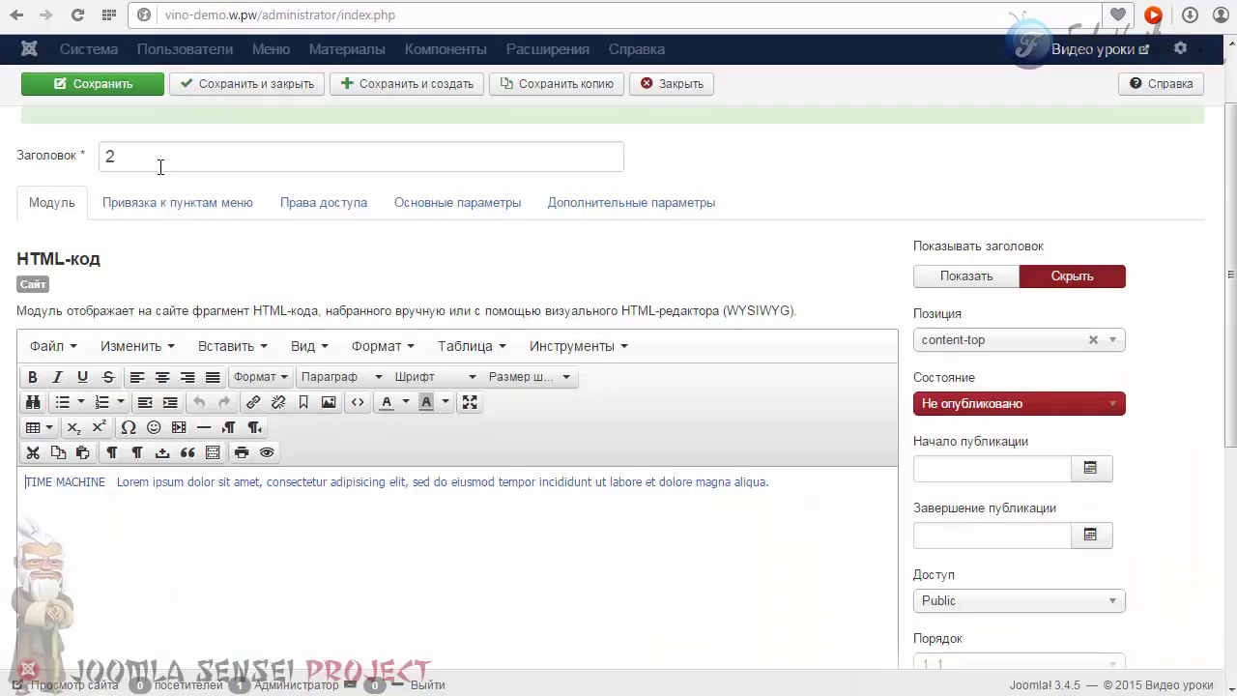
- On vino-demo.w.pw, title the copied module 3 and set its state to Опубликовано
{"action": "left_click_drag", "start_coordinate": [147, 163], "coordinate": [92, 154]}
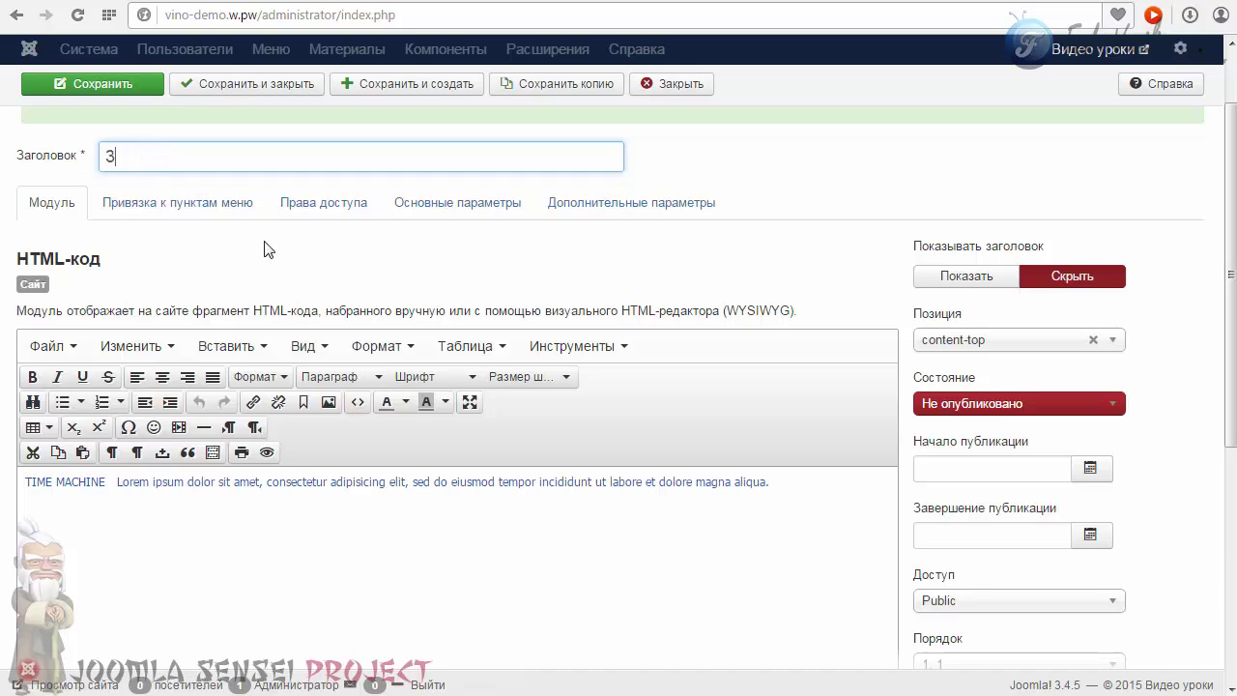
{"action": "type", "text": "3"}
{"action": "left_click", "coordinate": [1002, 401]}
{"action": "left_click", "coordinate": [966, 423]}
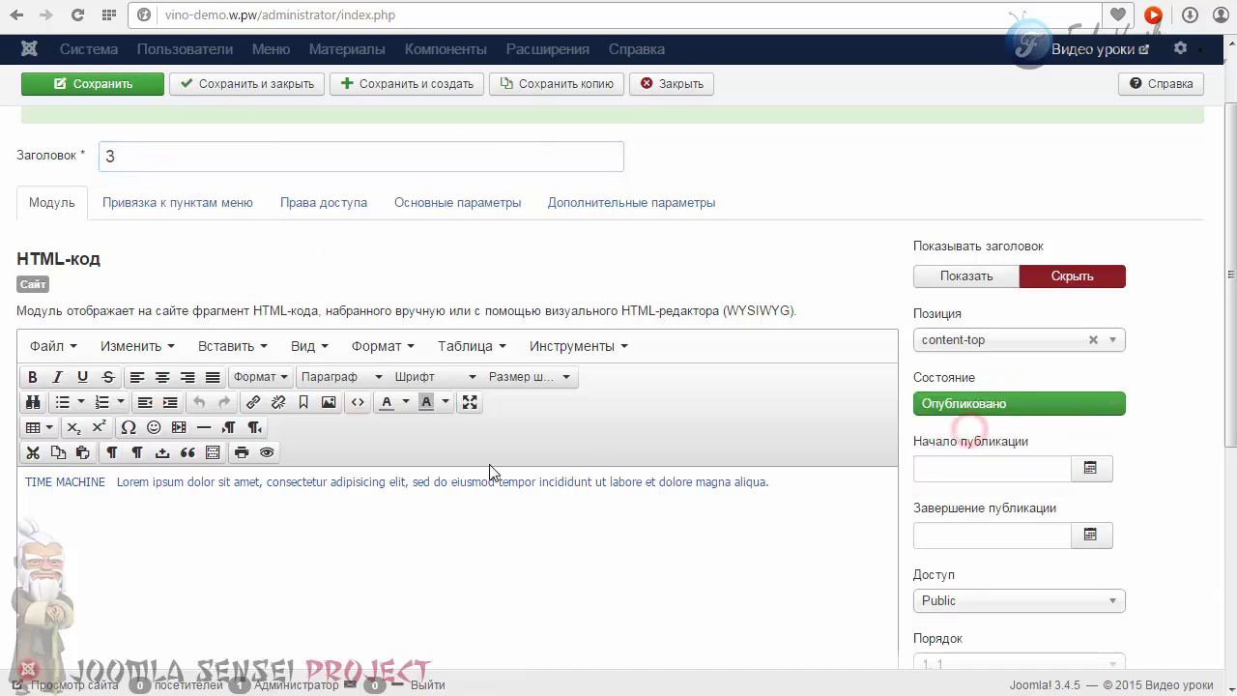
- Change the link class in module 3's HTML source code to jm-color-box3 and save the module
{"action": "left_click", "coordinate": [357, 404]}
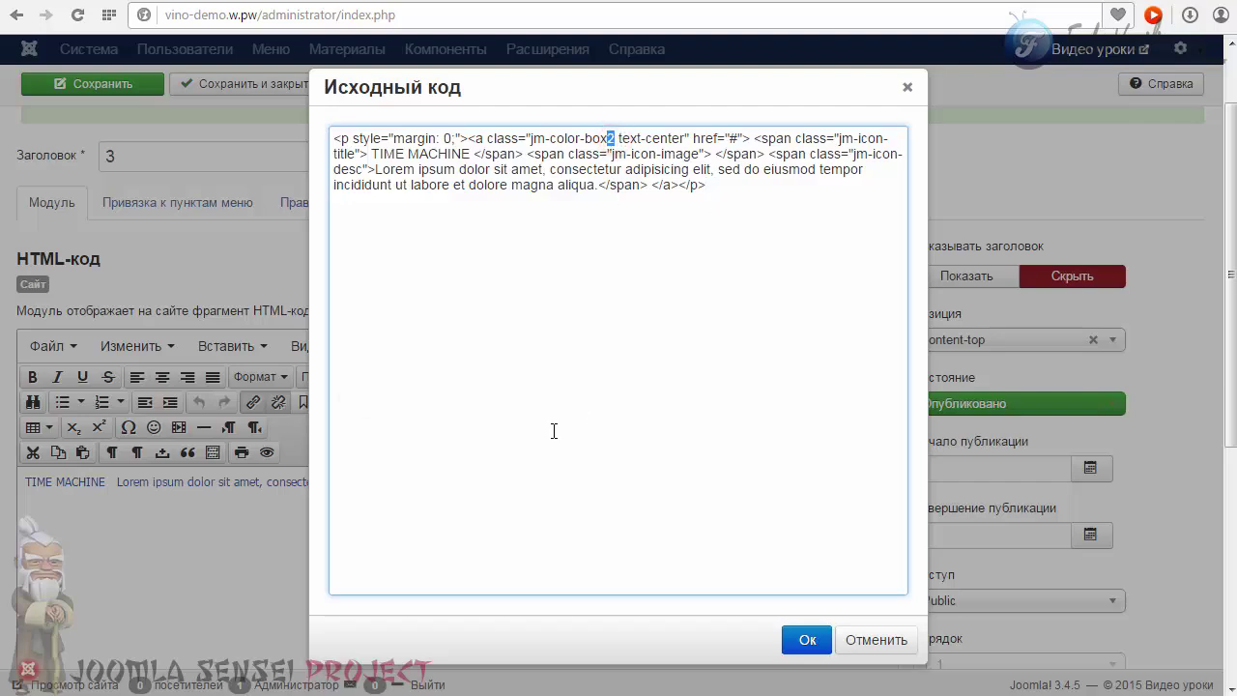
{"action": "left_click", "coordinate": [804, 640]}
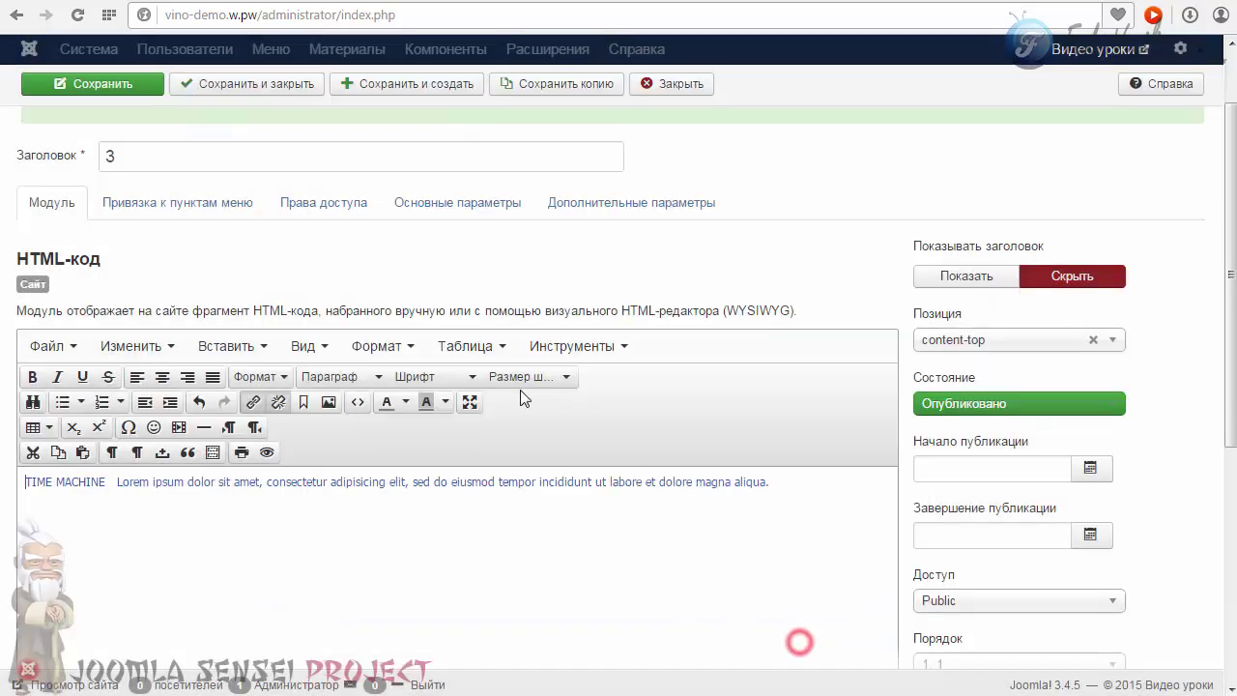
{"action": "scroll", "coordinate": [290, 279], "scroll_direction": "up", "scroll_amount": 1}
{"action": "left_click", "coordinate": [97, 129]}
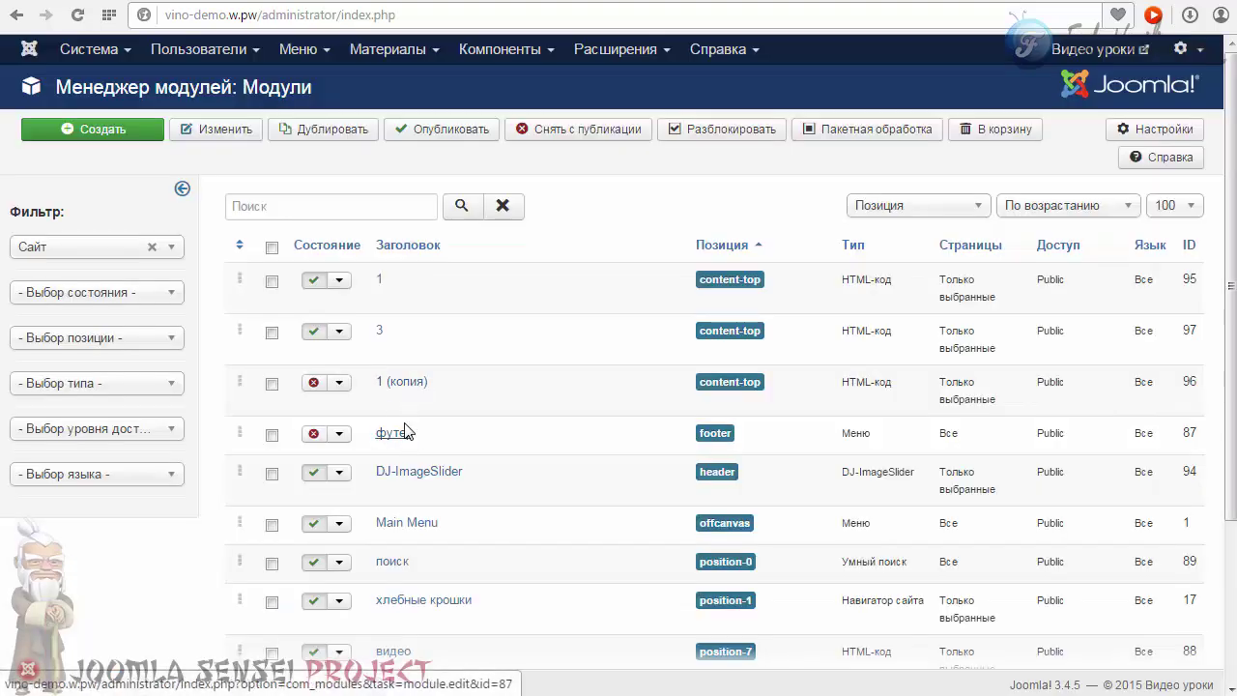
- Open the module 1 (копия), retitle it 2 and set its state to Опубликовано
{"action": "left_click", "coordinate": [400, 387]}
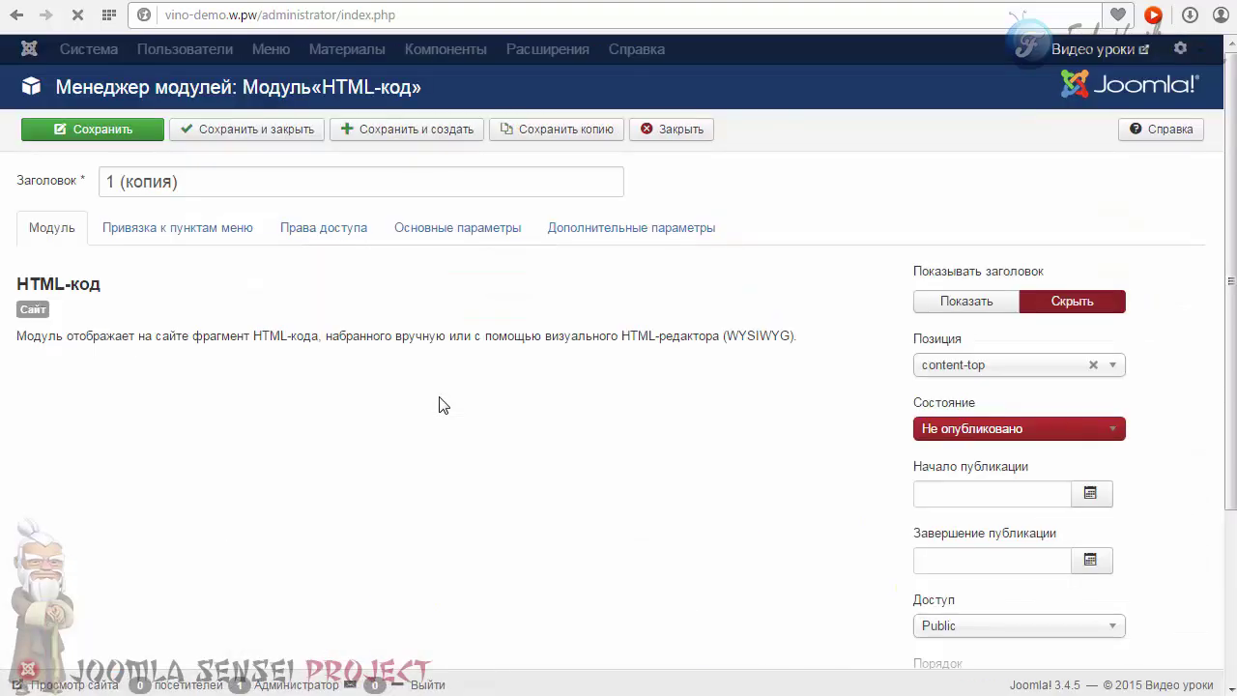
{"action": "left_click", "coordinate": [185, 183]}
{"action": "key", "text": "ctrl+a"}
{"action": "type", "text": "2"}
{"action": "key", "text": "Delete"}
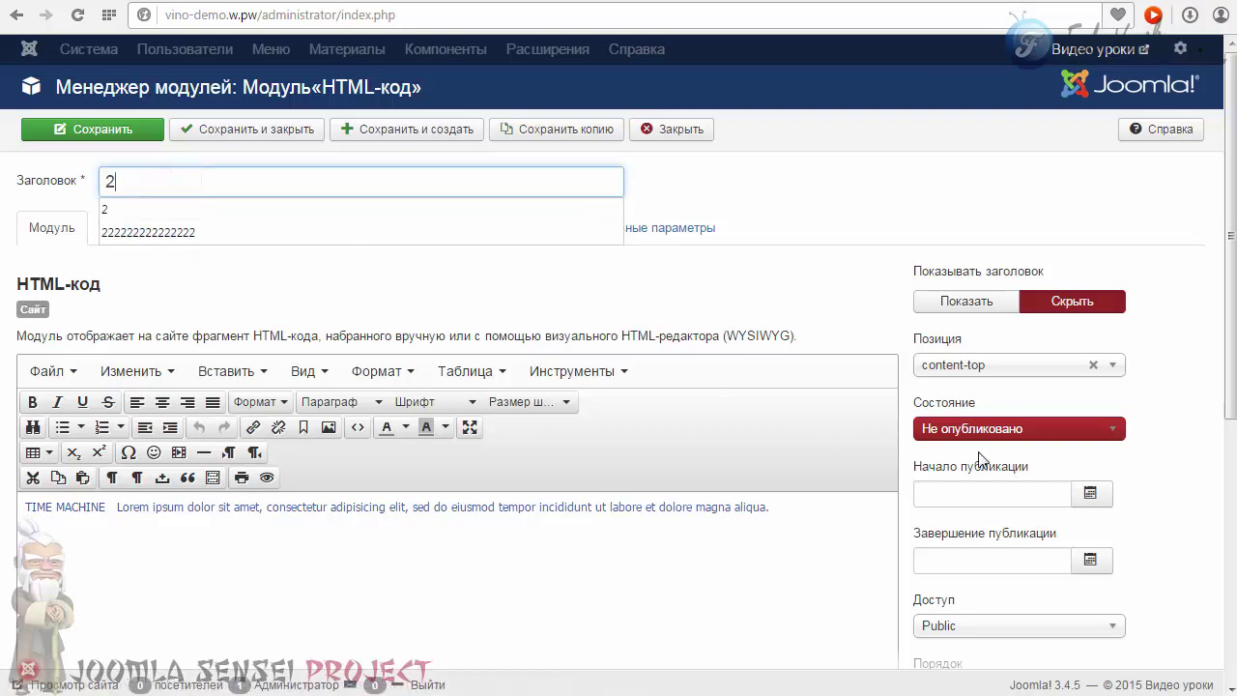
{"action": "left_click", "coordinate": [982, 430]}
{"action": "left_click", "coordinate": [957, 448]}
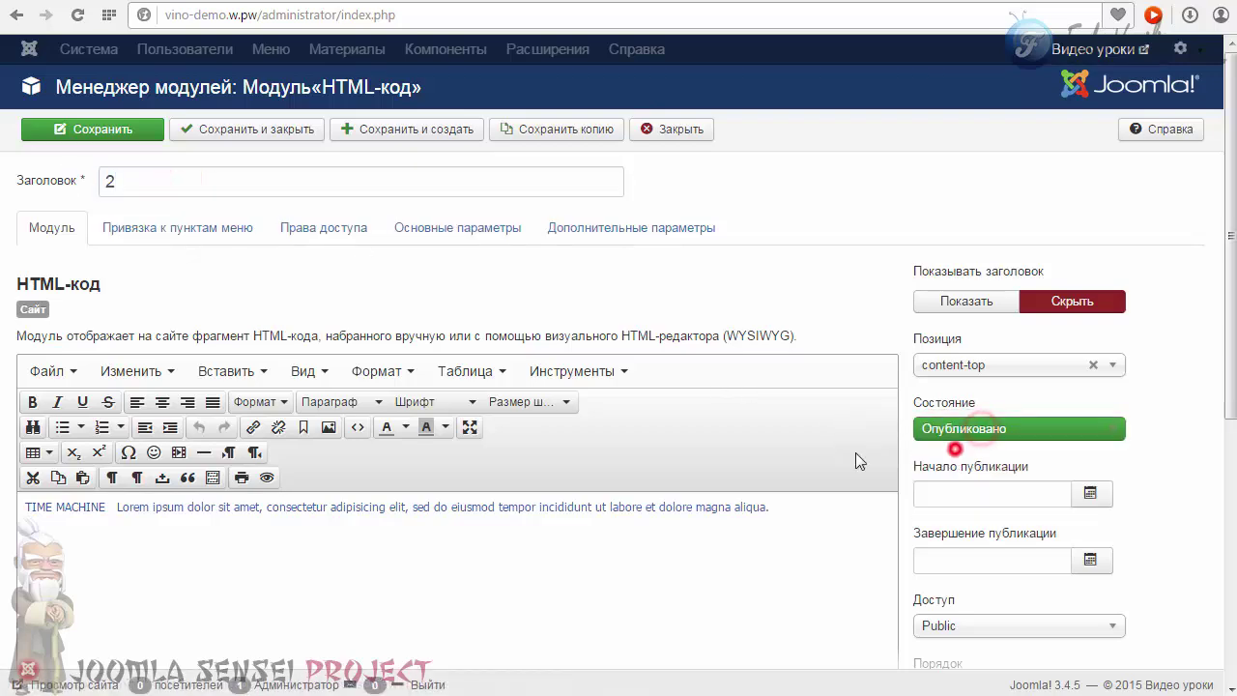
- Change the link class in module 2's HTML source code to jm-color-box2, saving and closing the module
{"action": "left_click", "coordinate": [356, 427]}
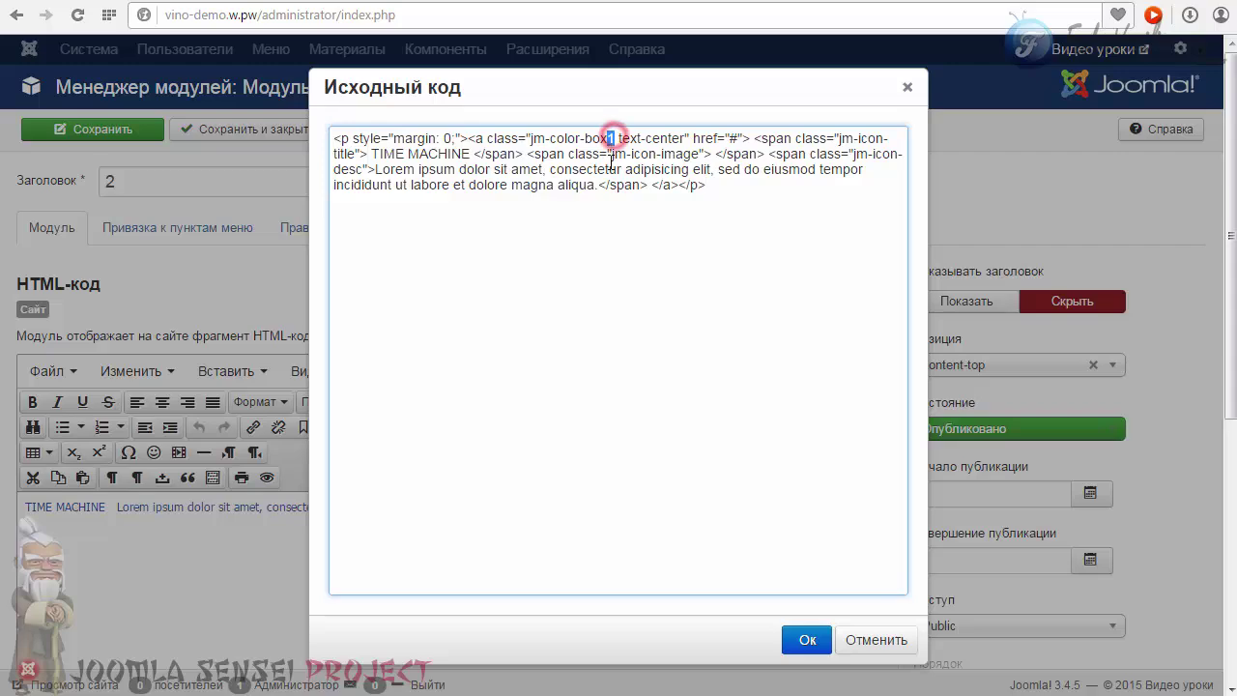
{"action": "left_click", "coordinate": [805, 640]}
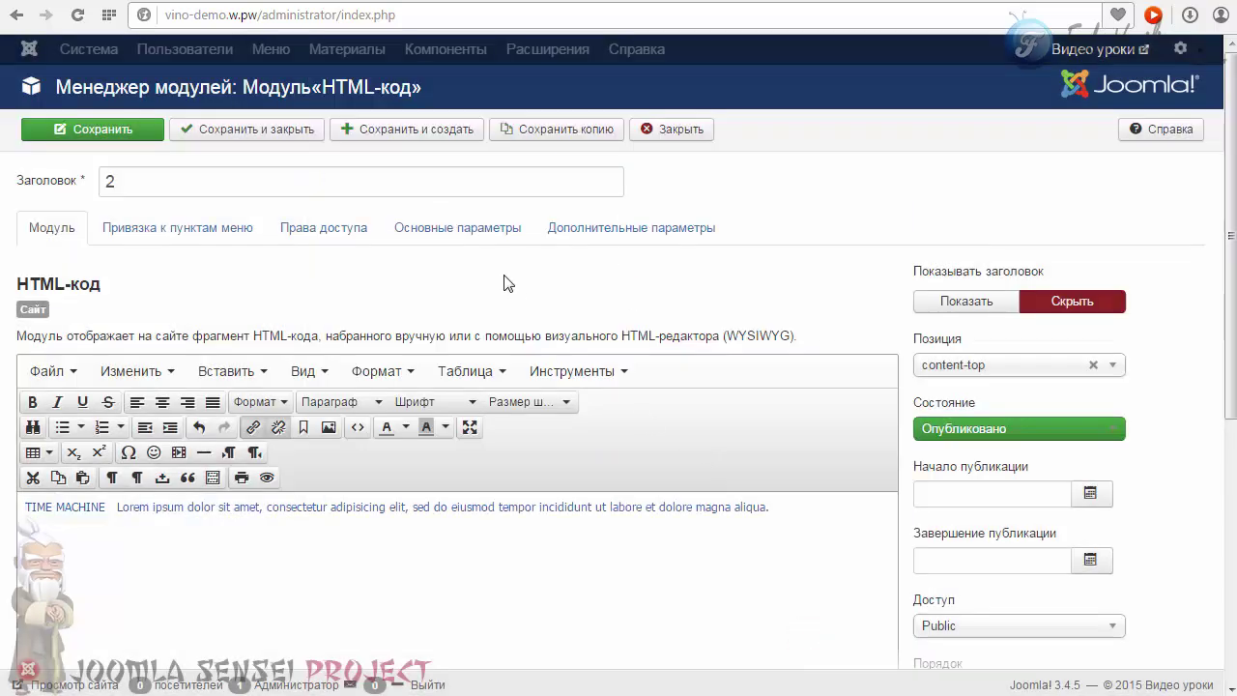
{"action": "left_click", "coordinate": [247, 129]}
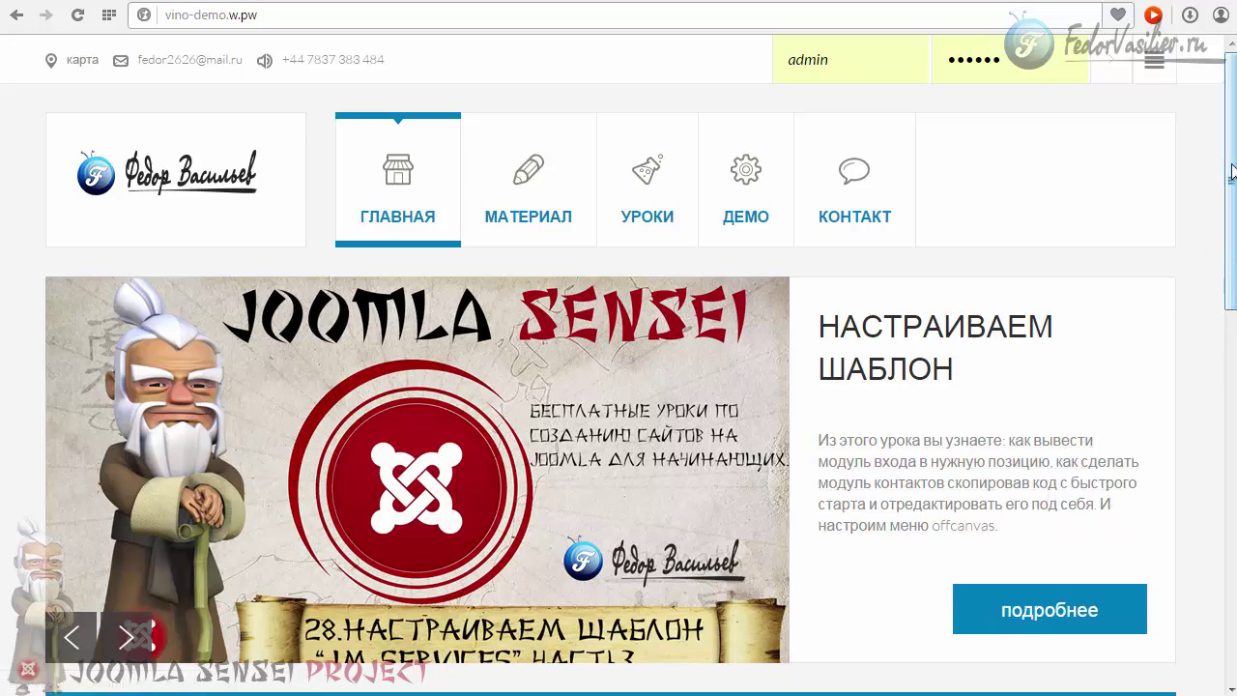
- View the three color boxes on the vino-demo.w.pw front page
{"action": "left_click_drag", "start_coordinate": [1233, 171], "coordinate": [1220, 372]}
{"action": "scroll", "coordinate": [671, 339], "scroll_direction": "up", "scroll_amount": 1}
{"action": "scroll", "coordinate": [676, 588], "scroll_direction": "down", "scroll_amount": 2}
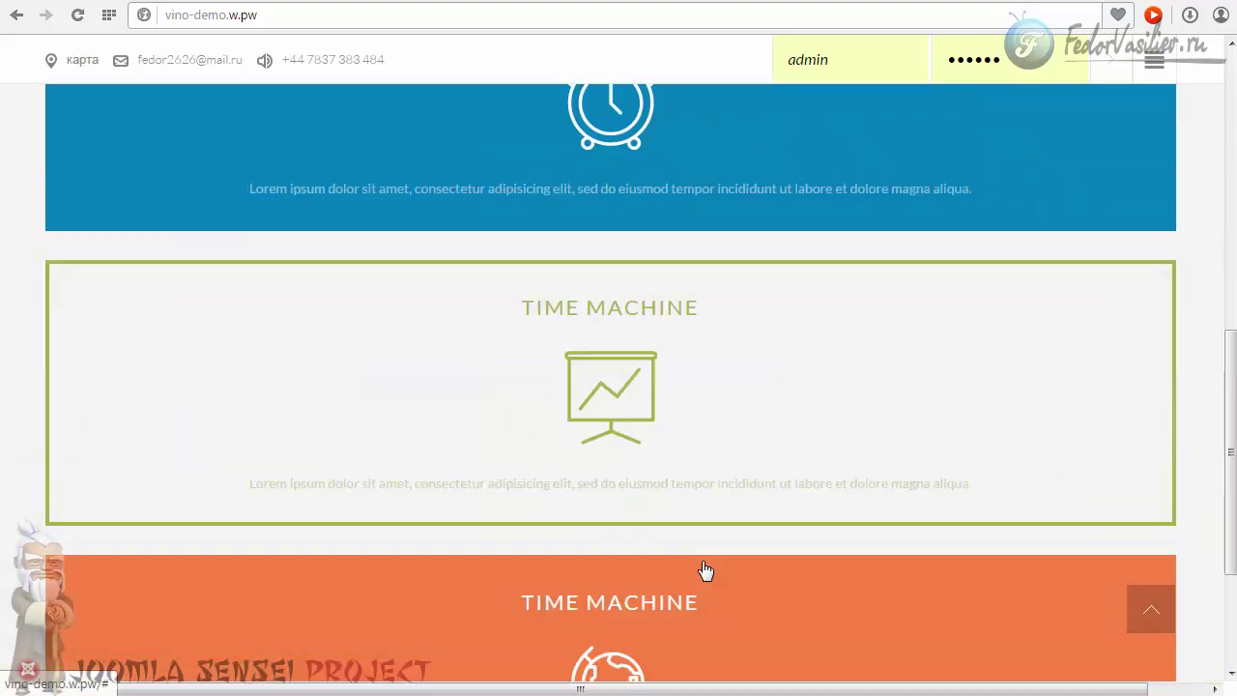
{"action": "scroll", "coordinate": [710, 532], "scroll_direction": "down", "scroll_amount": 3}
{"action": "scroll", "coordinate": [715, 370], "scroll_direction": "up", "scroll_amount": 1}
{"action": "scroll", "coordinate": [715, 367], "scroll_direction": "down", "scroll_amount": 1}
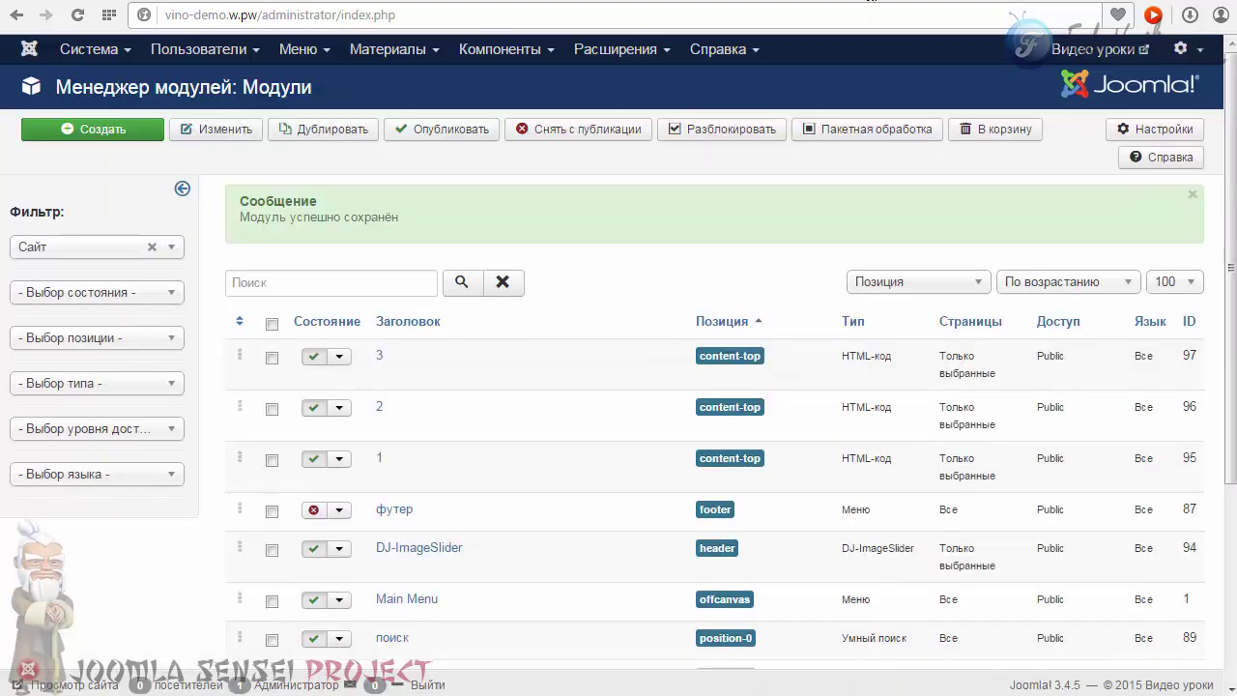
- Filter the vino-demo.w.pw module list by the content-top position
{"action": "scroll", "coordinate": [603, 89], "scroll_direction": "down", "scroll_amount": 1}
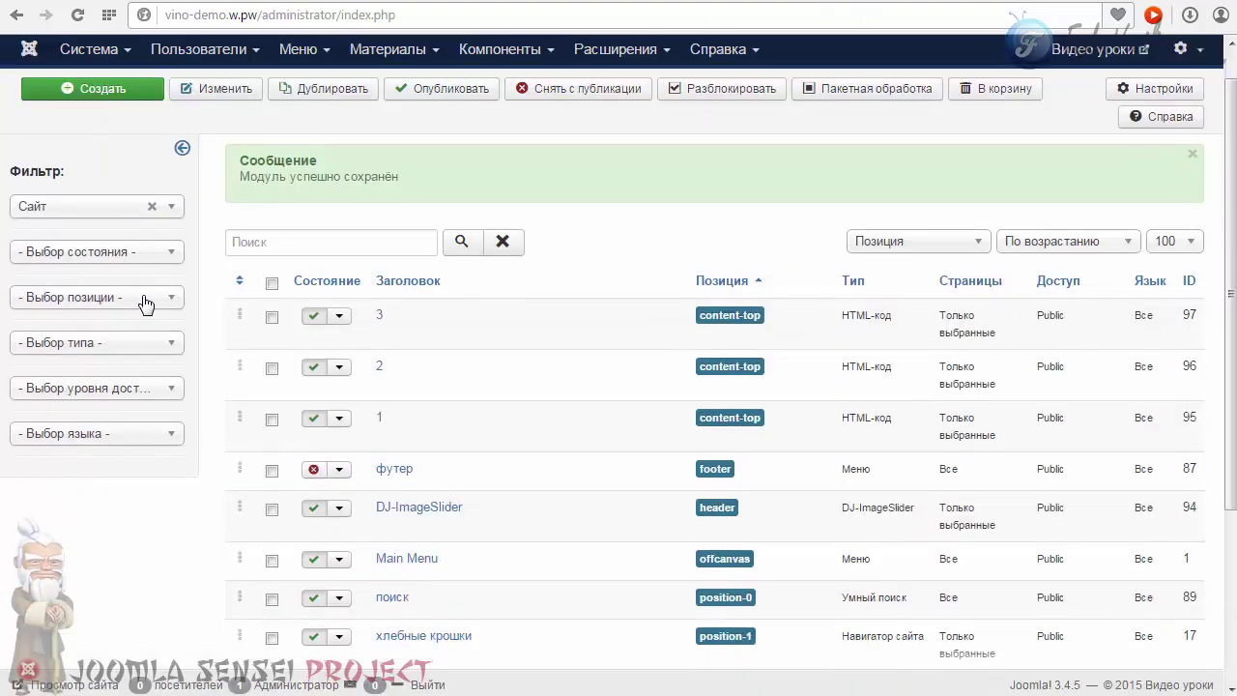
{"action": "left_click", "coordinate": [144, 299]}
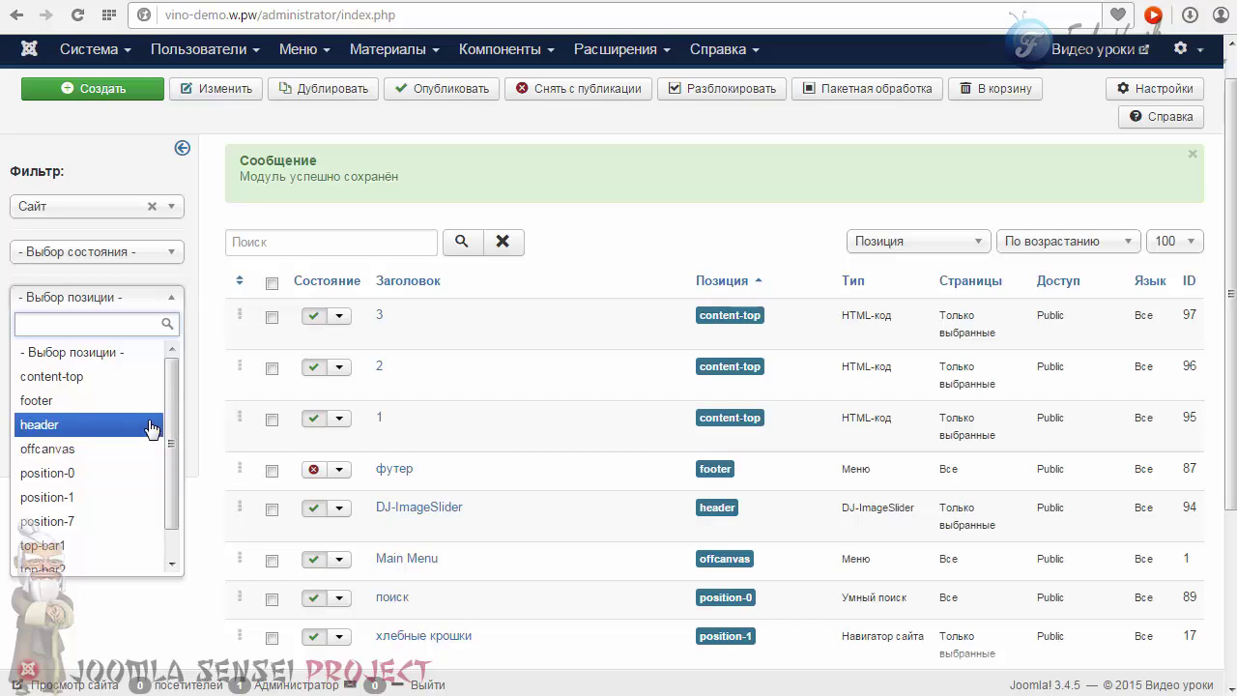
{"action": "left_click", "coordinate": [94, 376]}
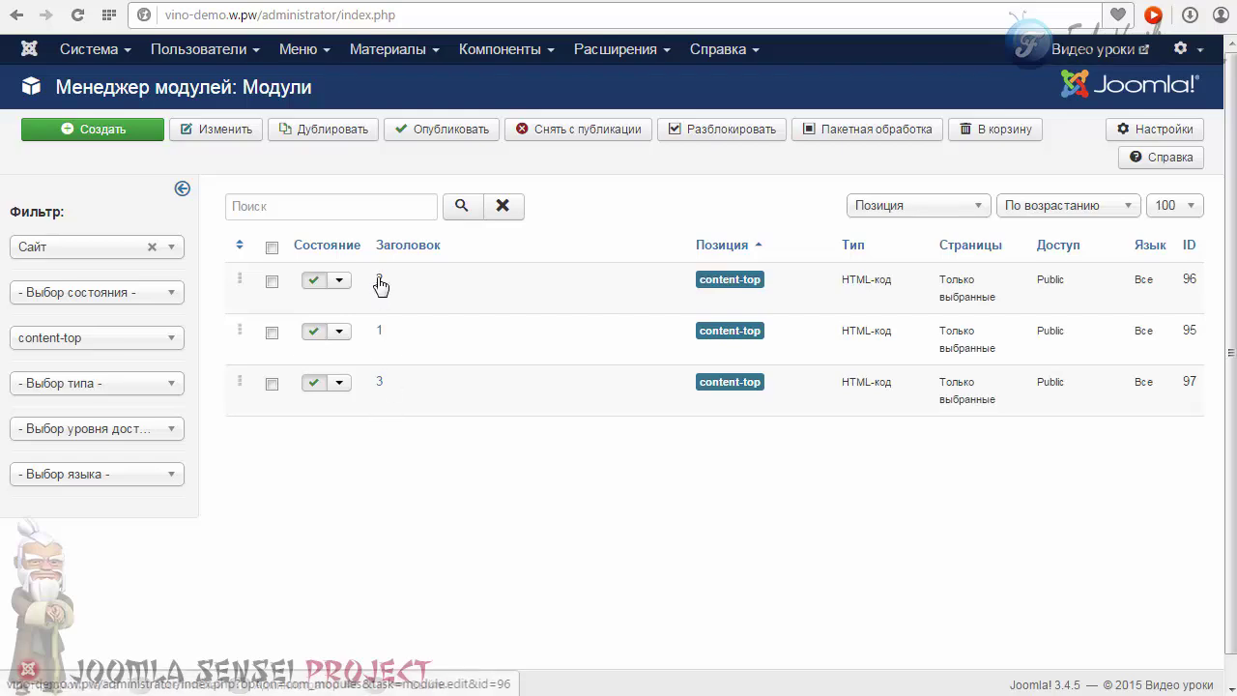
- Set the Bootstrap size of module 2 to 4 in its advanced parameters, saving and closing the module
{"action": "left_click", "coordinate": [379, 280]}
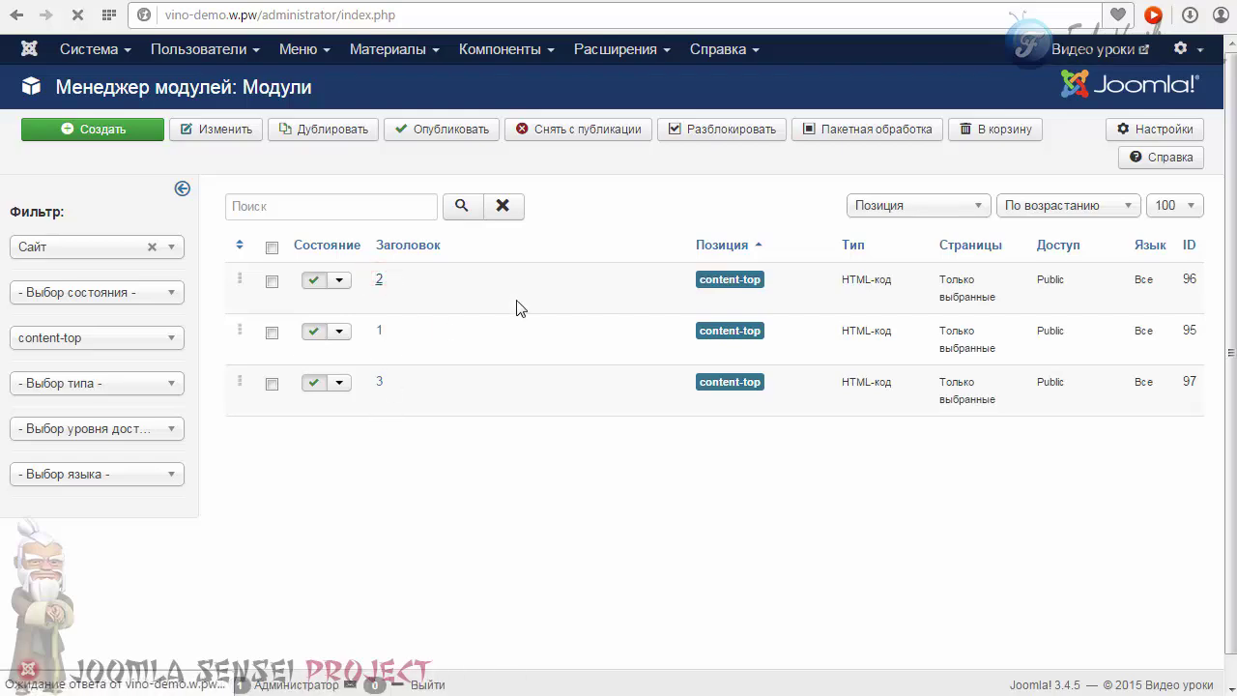
{"action": "left_click", "coordinate": [599, 232]}
{"action": "scroll", "coordinate": [655, 335], "scroll_direction": "down", "scroll_amount": 1}
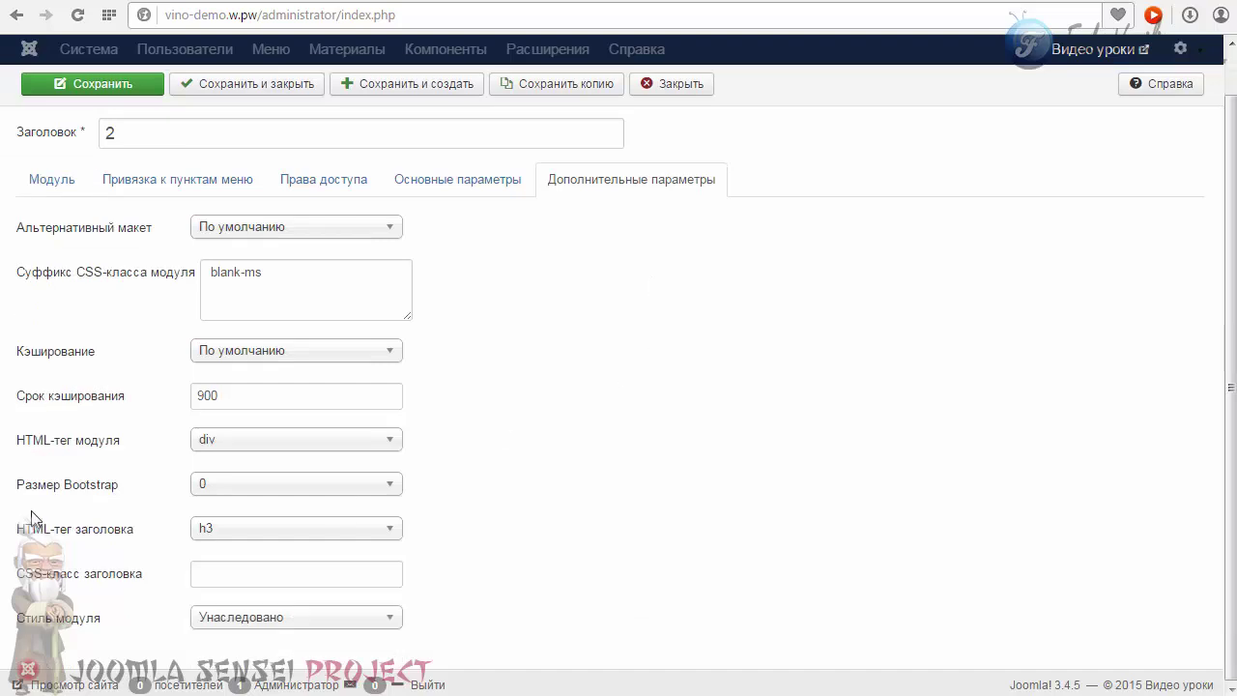
{"action": "mouse_move", "coordinate": [37, 499]}
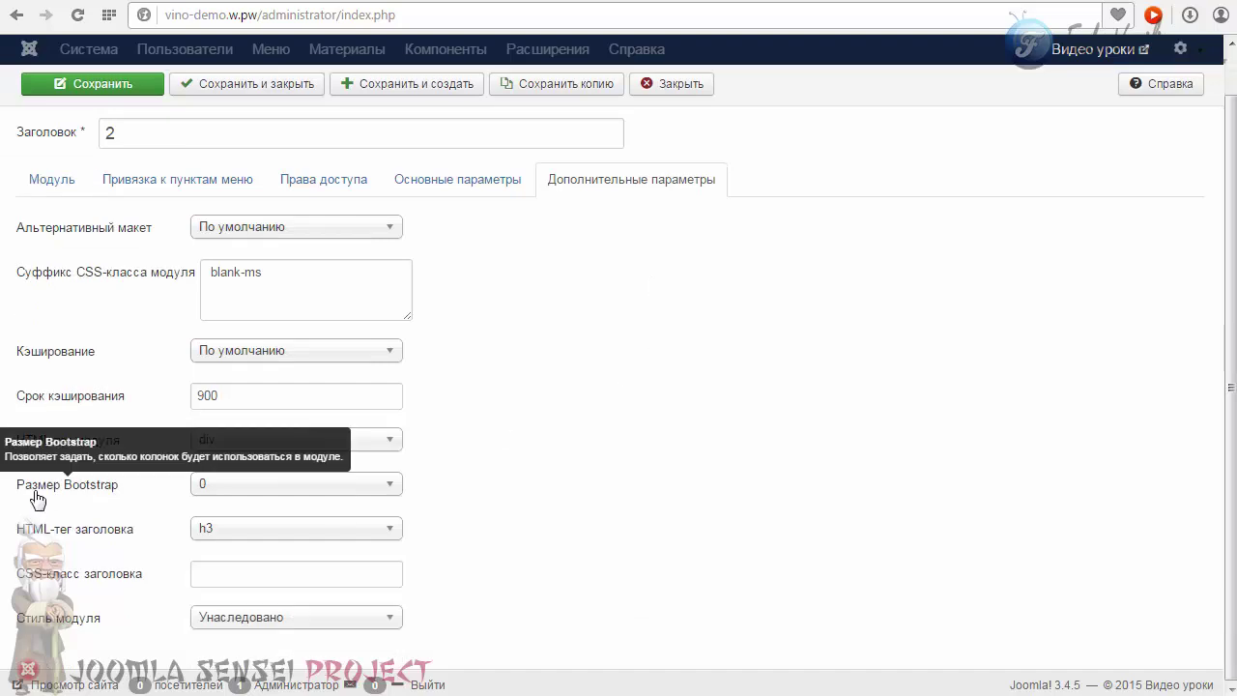
{"action": "left_click", "coordinate": [221, 490]}
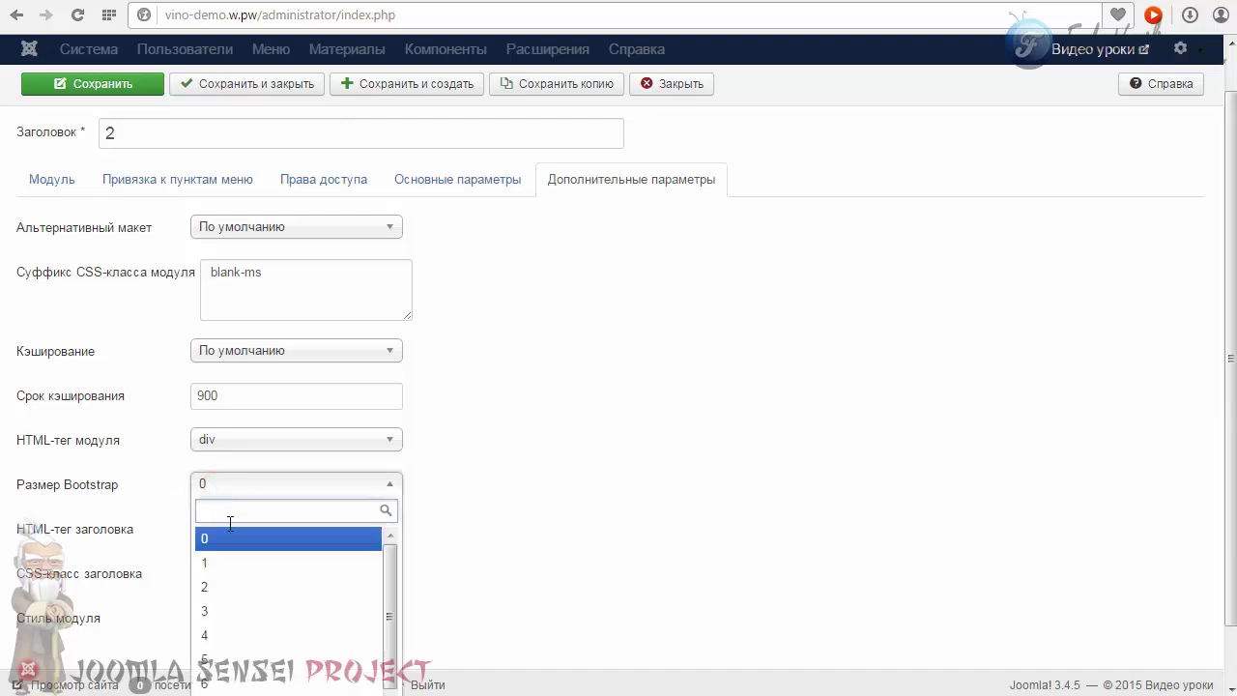
{"action": "left_click", "coordinate": [214, 637]}
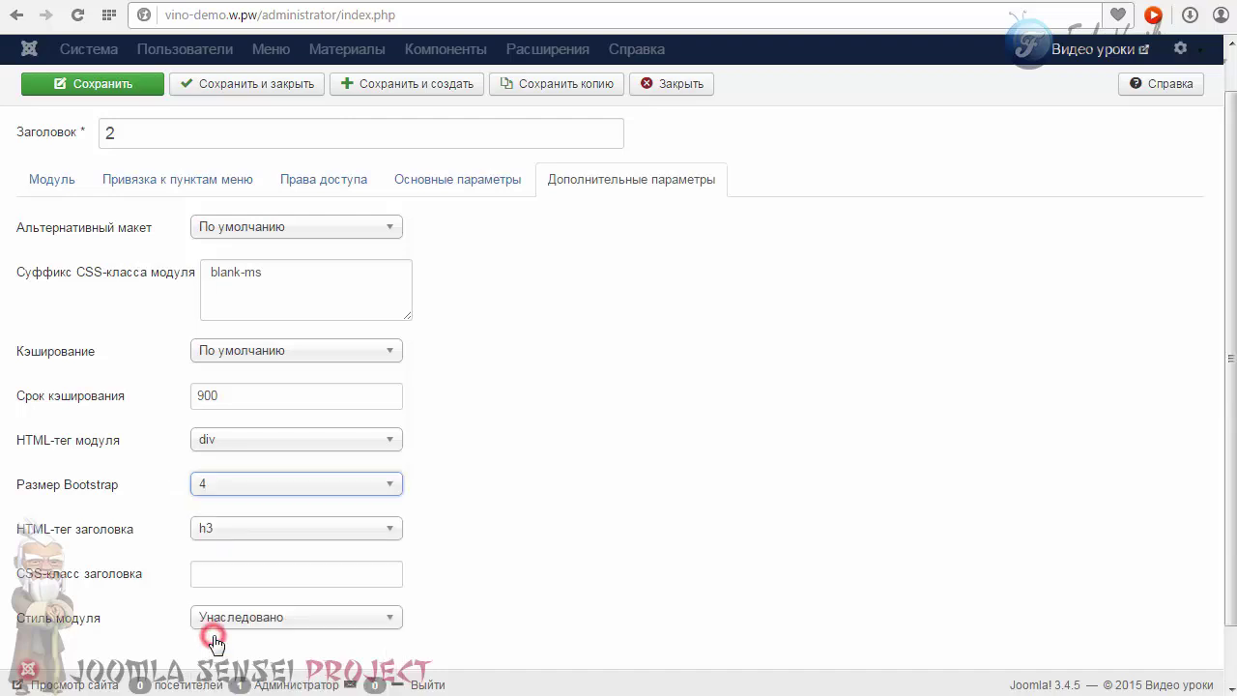
{"action": "left_click", "coordinate": [252, 85]}
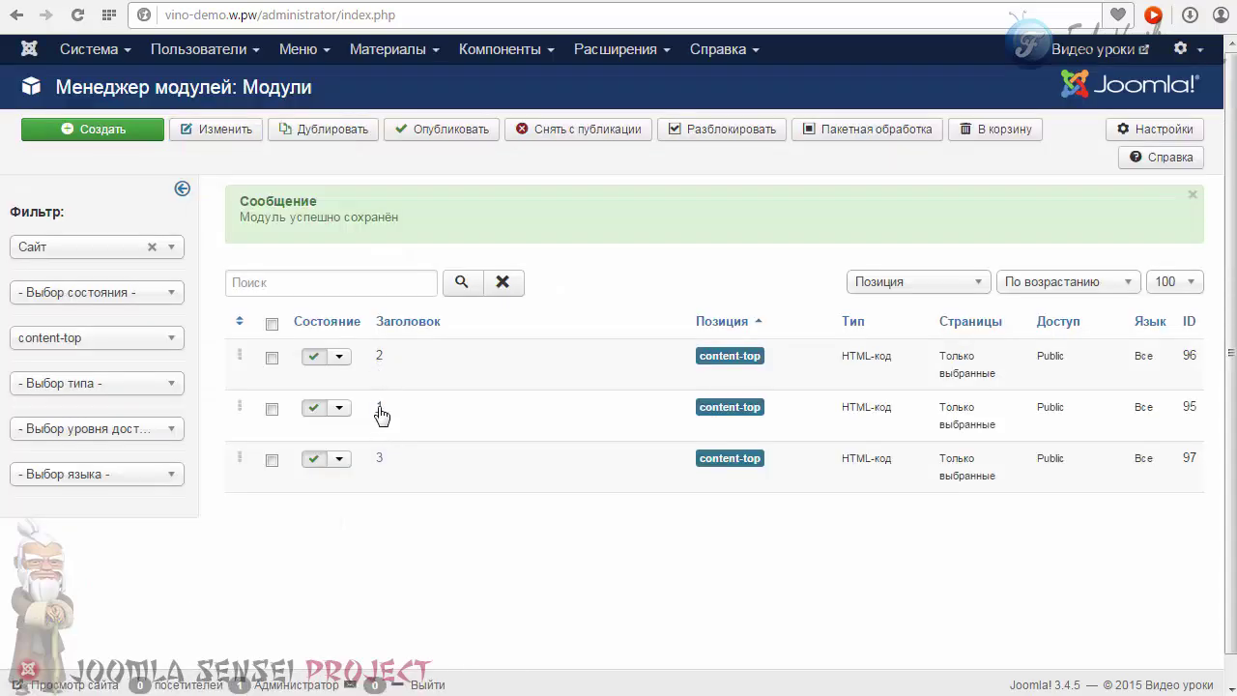
- Set the Bootstrap size of module 1 to 4 in its advanced parameters, saving and closing the module
{"action": "left_click", "coordinate": [378, 407]}
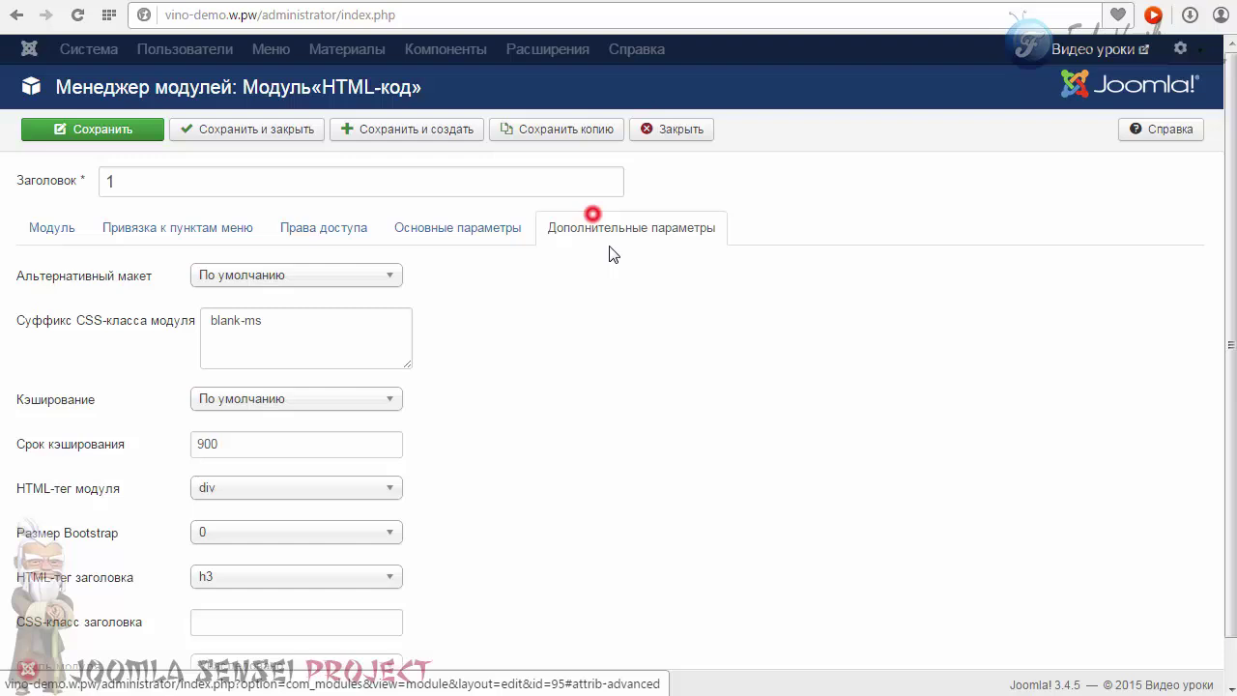
{"action": "left_click", "coordinate": [594, 214]}
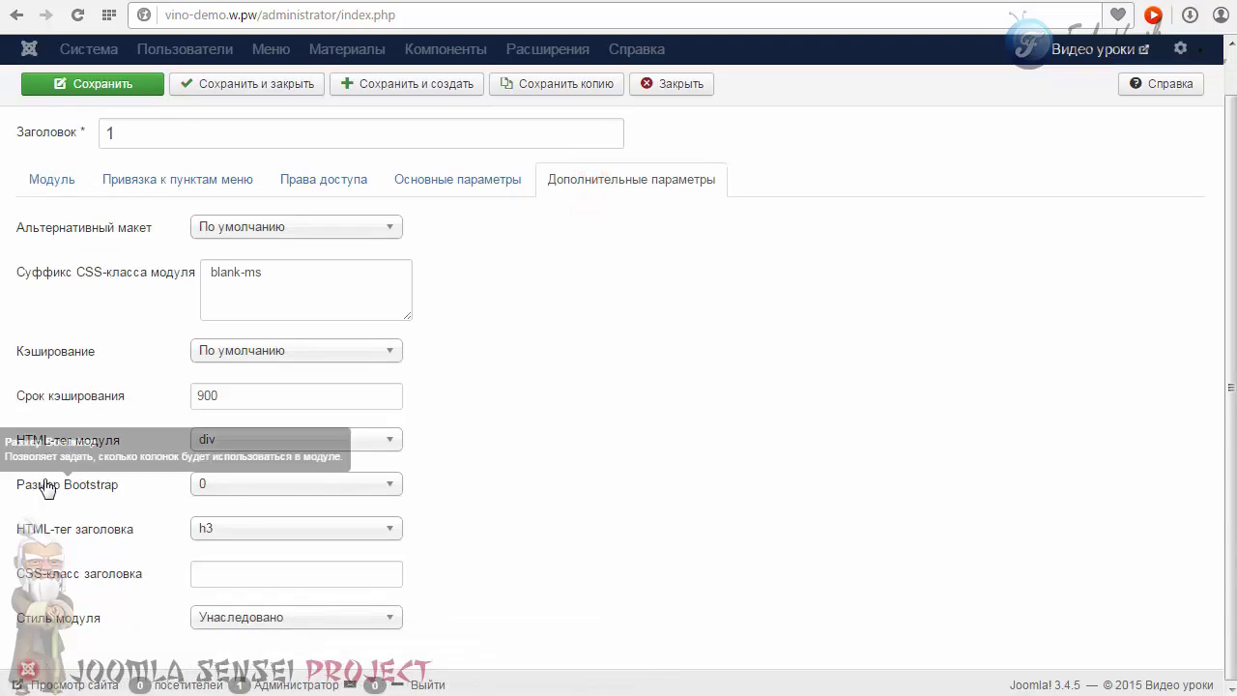
{"action": "left_click", "coordinate": [226, 485]}
{"action": "left_click", "coordinate": [221, 633]}
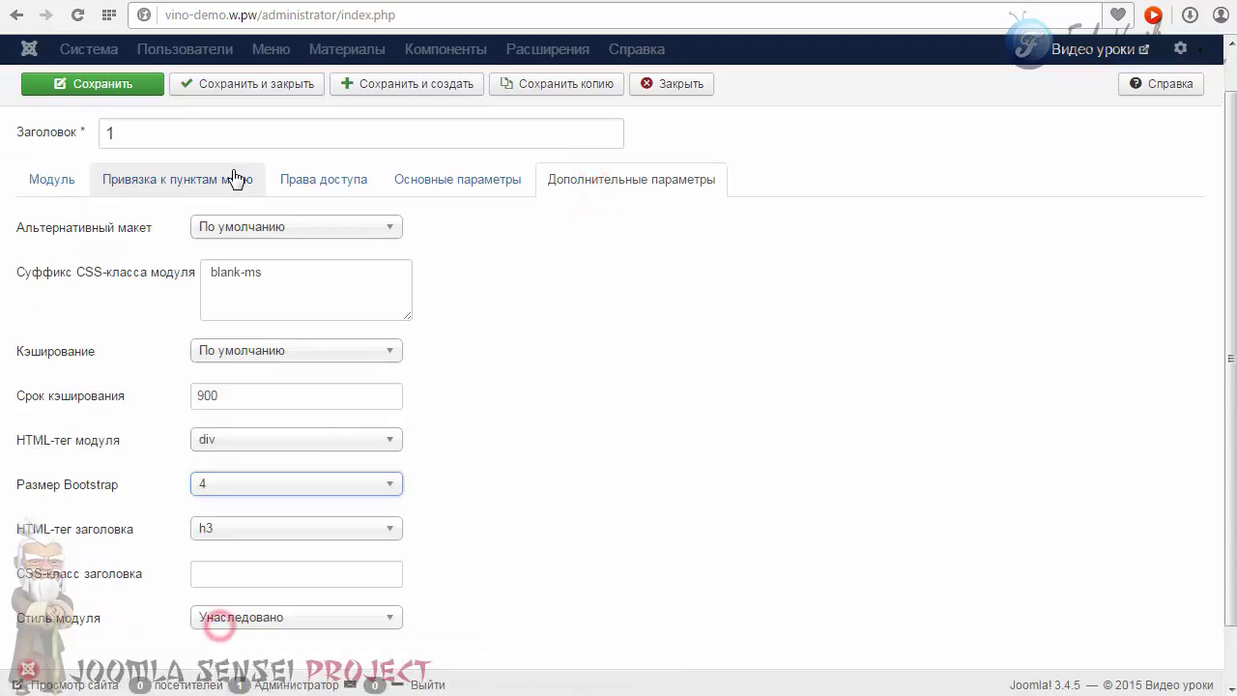
{"action": "left_click", "coordinate": [236, 86]}
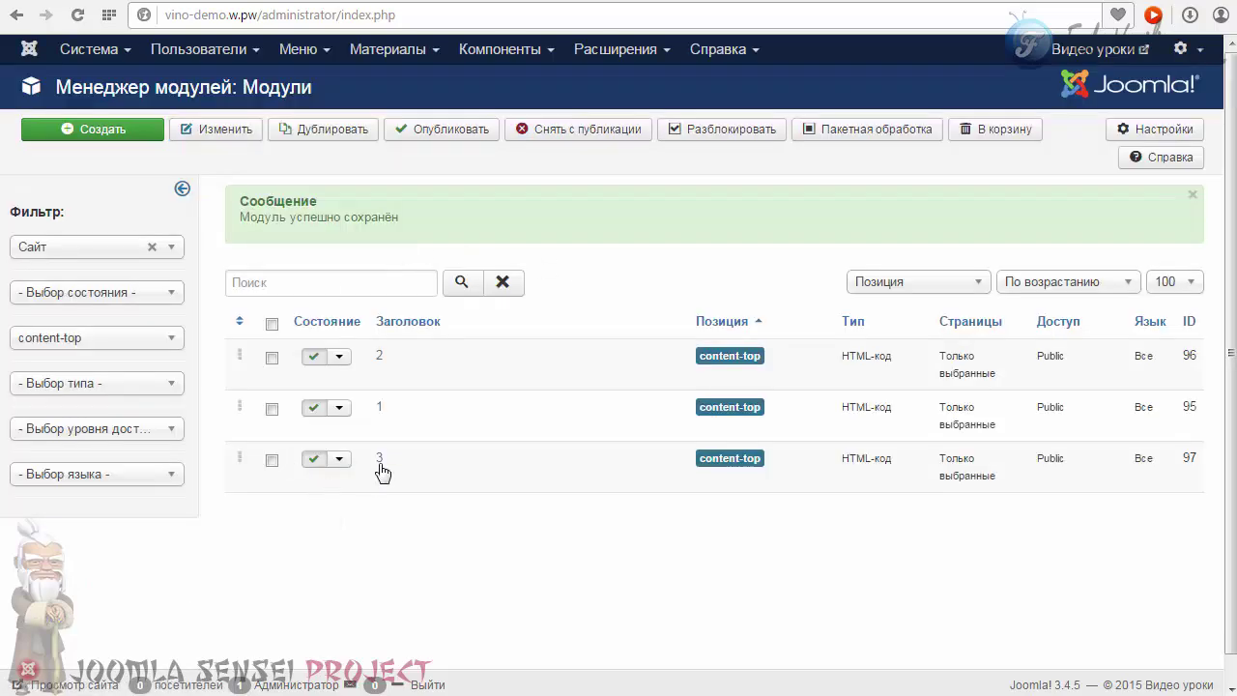
- Set the Bootstrap size of module 3 to 4, save and close it, and reload the vino-demo.w.pw front page
{"action": "left_click", "coordinate": [378, 457]}
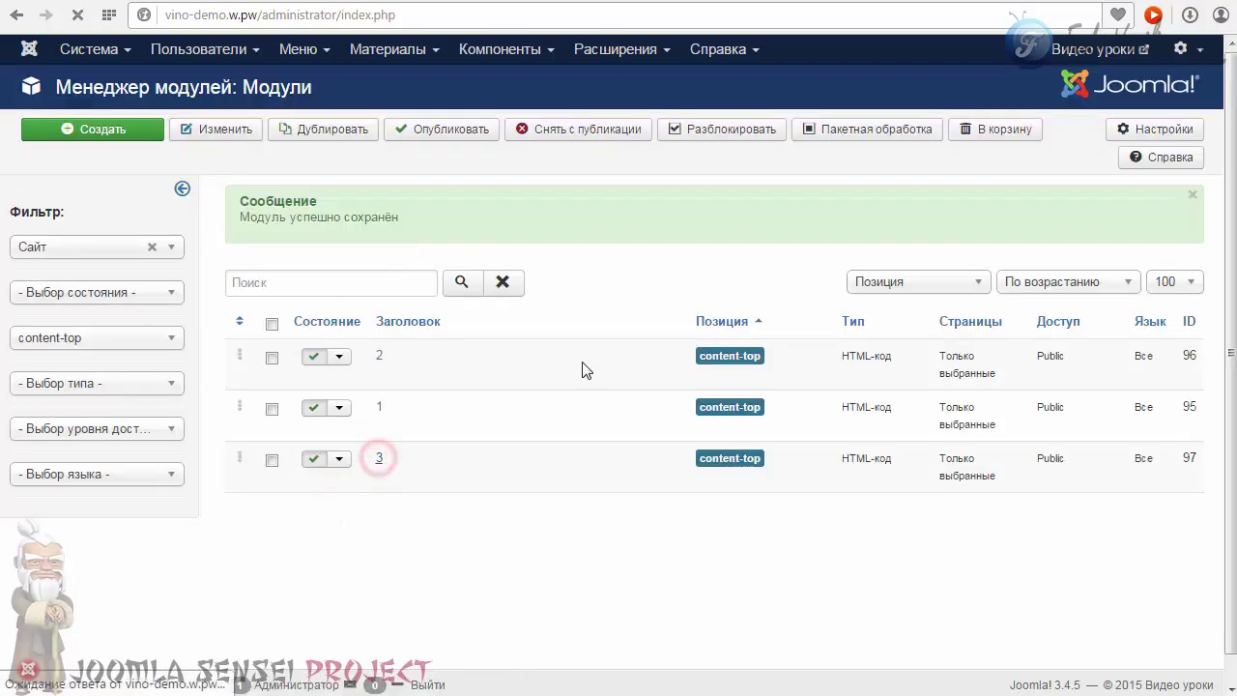
{"action": "left_click", "coordinate": [605, 234]}
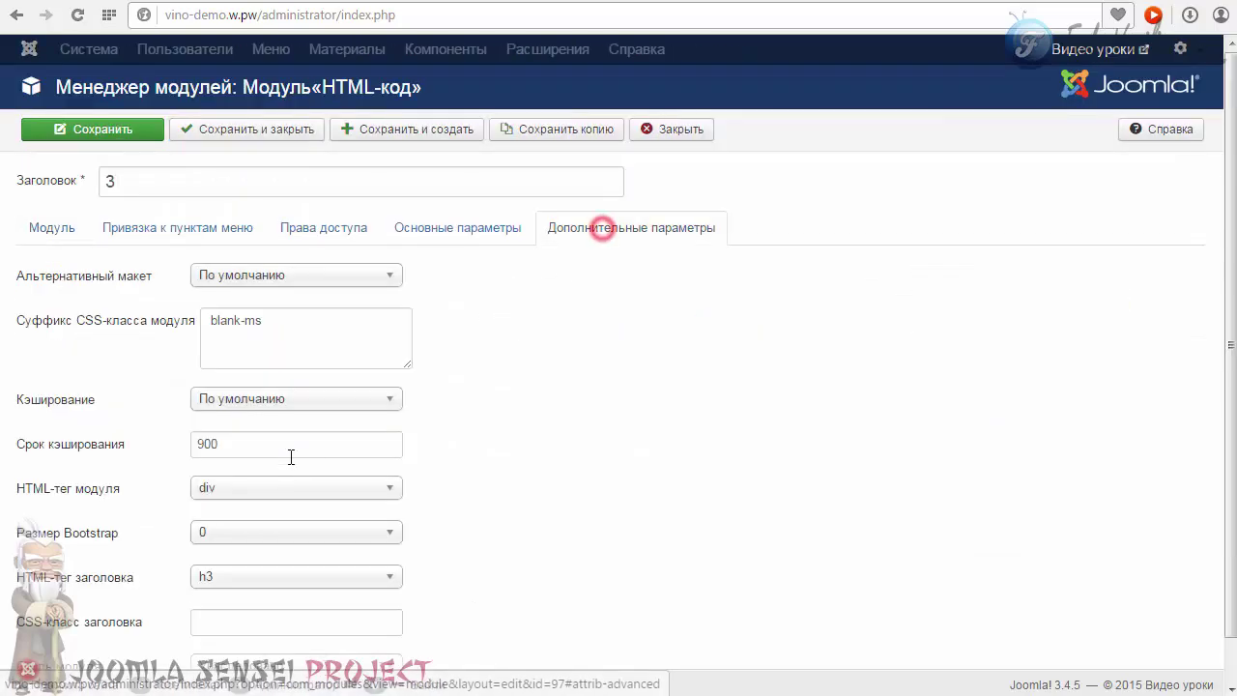
{"action": "left_click", "coordinate": [216, 542]}
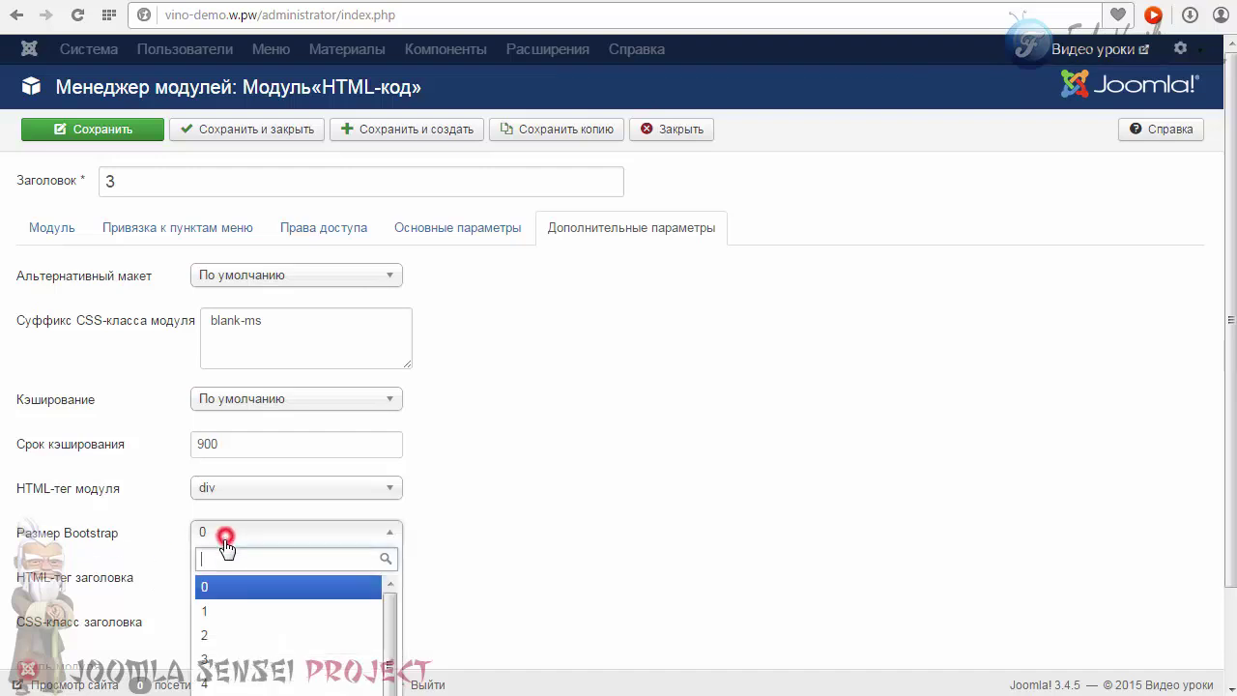
{"action": "left_click", "coordinate": [212, 680]}
{"action": "left_click", "coordinate": [224, 129]}
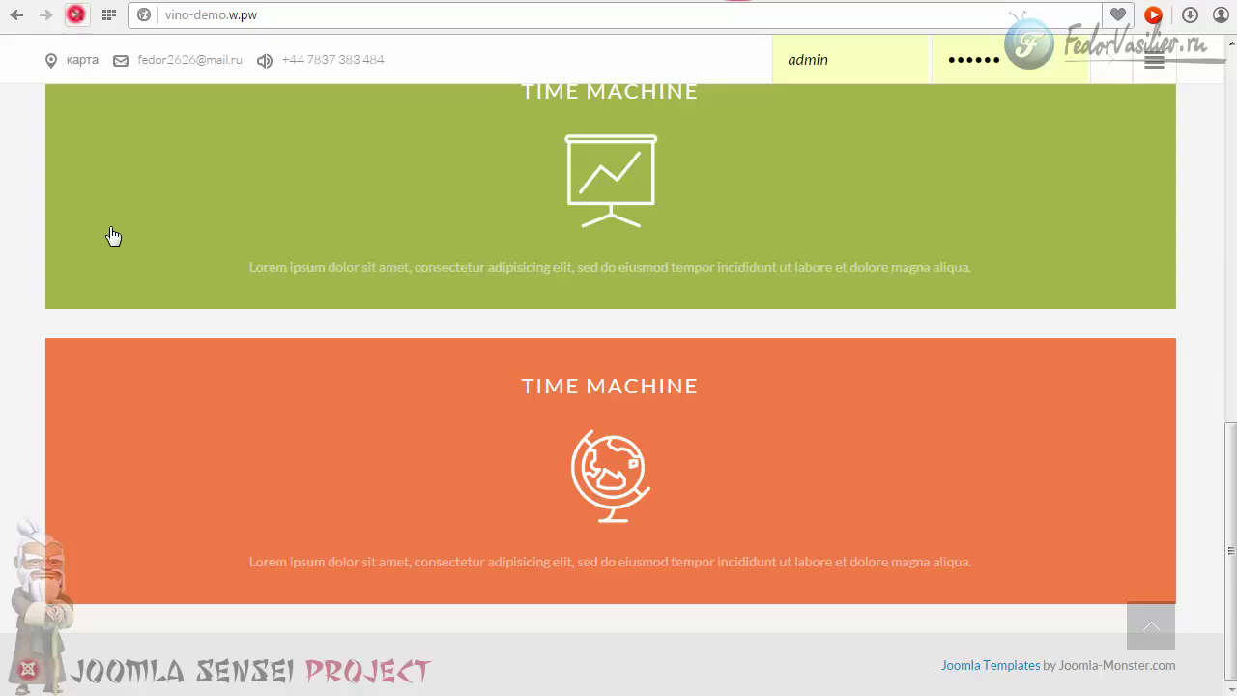
{"action": "key", "text": "F5"}
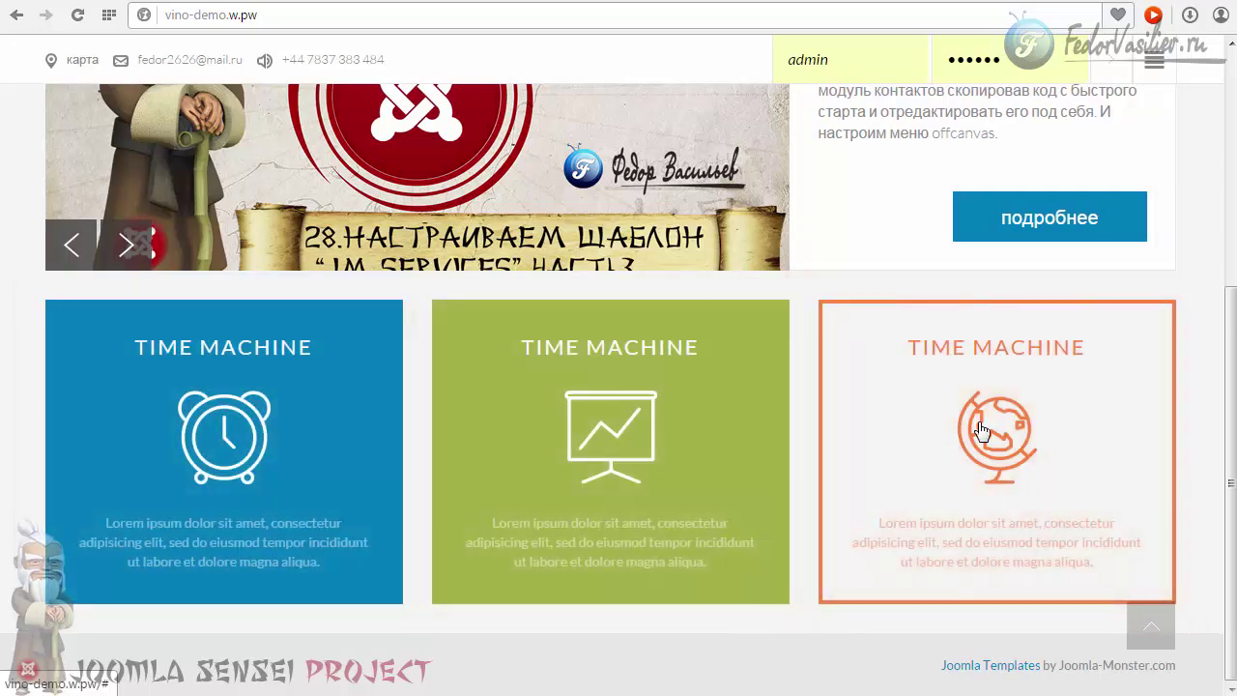
- Replace the TIME MACHINE title in module 1's HTML source code with fedorvasiliev.ru
{"action": "left_click", "coordinate": [851, 1]}
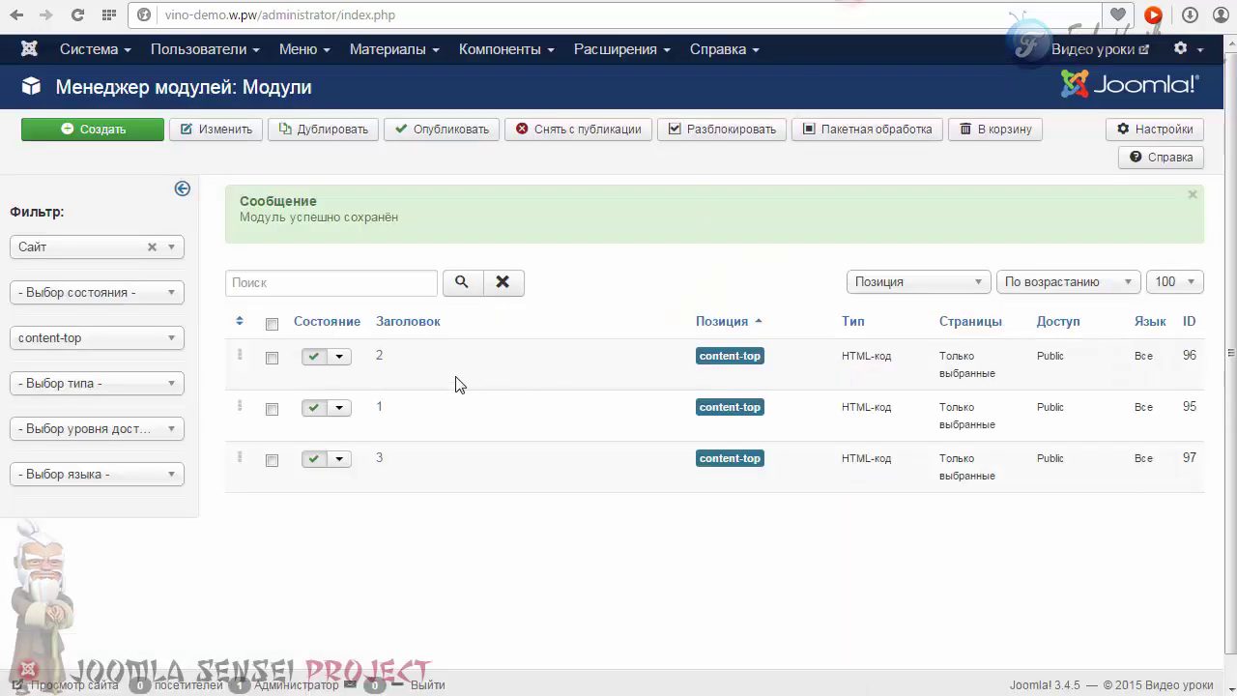
{"action": "left_click", "coordinate": [380, 407]}
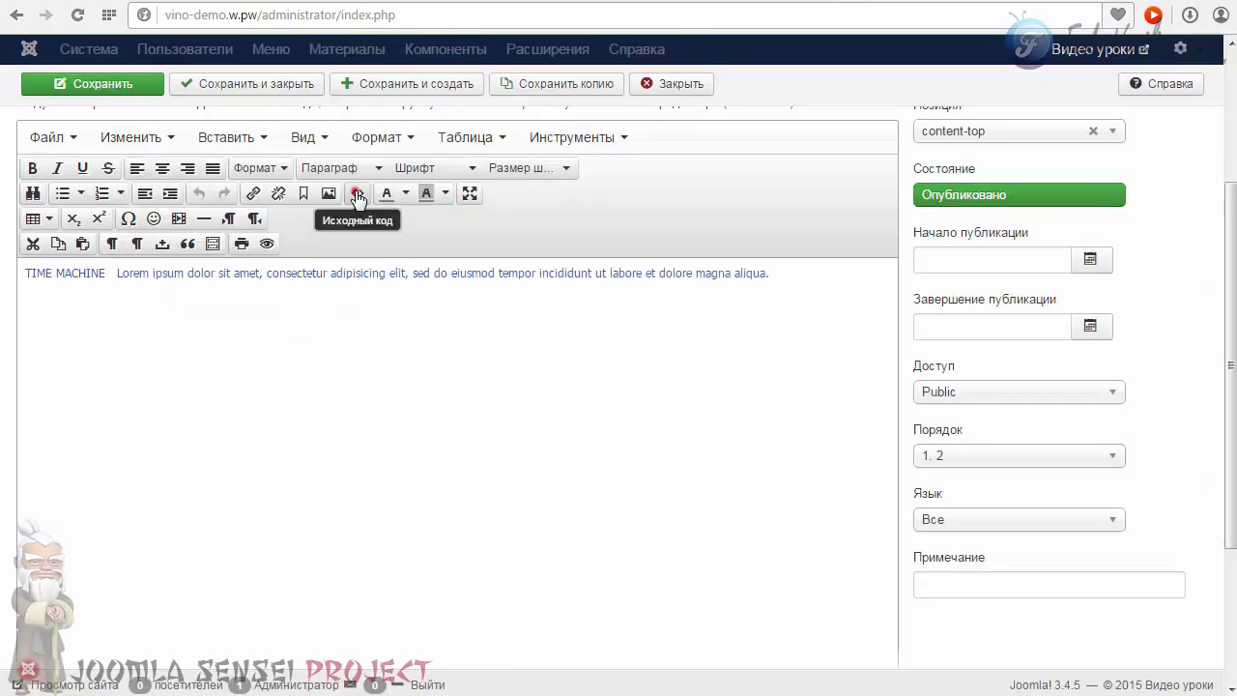
{"action": "left_click", "coordinate": [354, 193]}
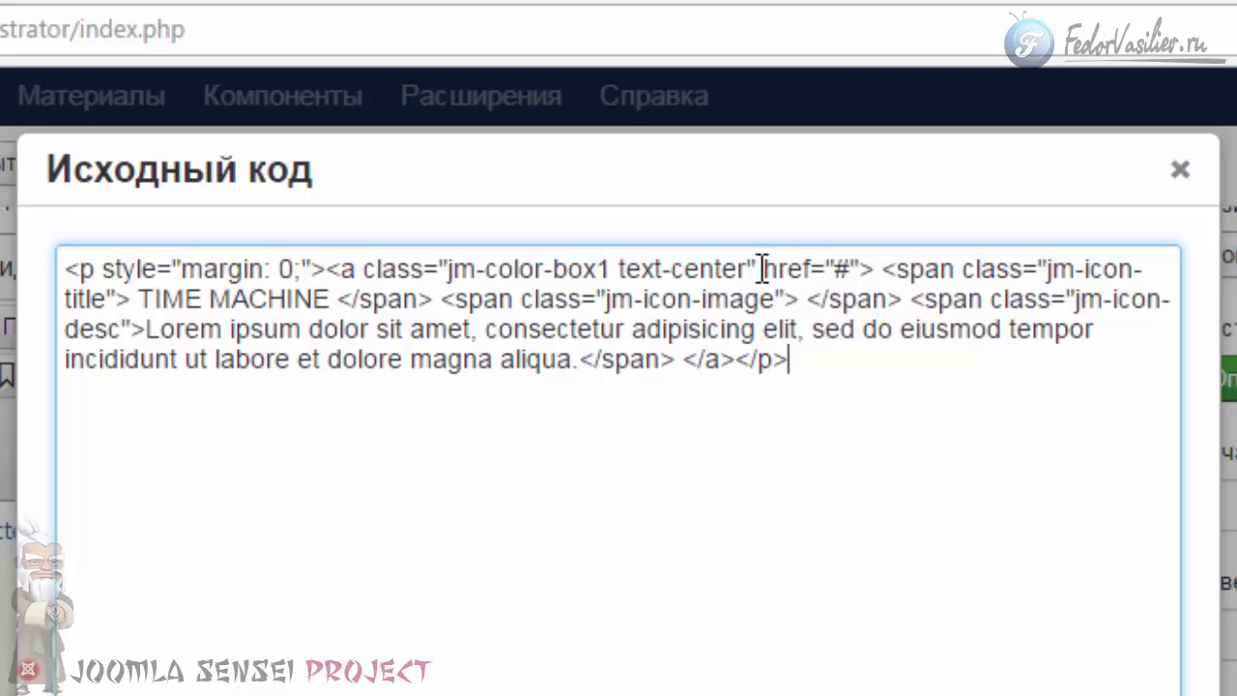
{"action": "left_click_drag", "start_coordinate": [763, 269], "coordinate": [832, 273]}
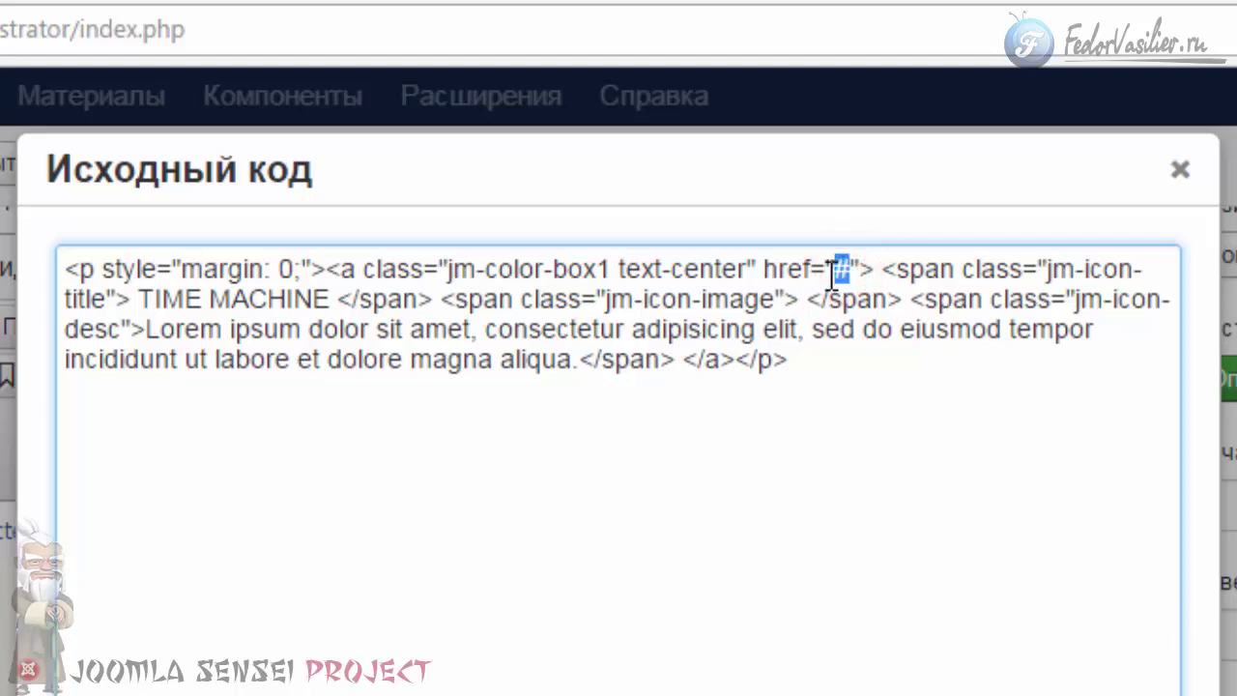
{"action": "left_click", "coordinate": [842, 268]}
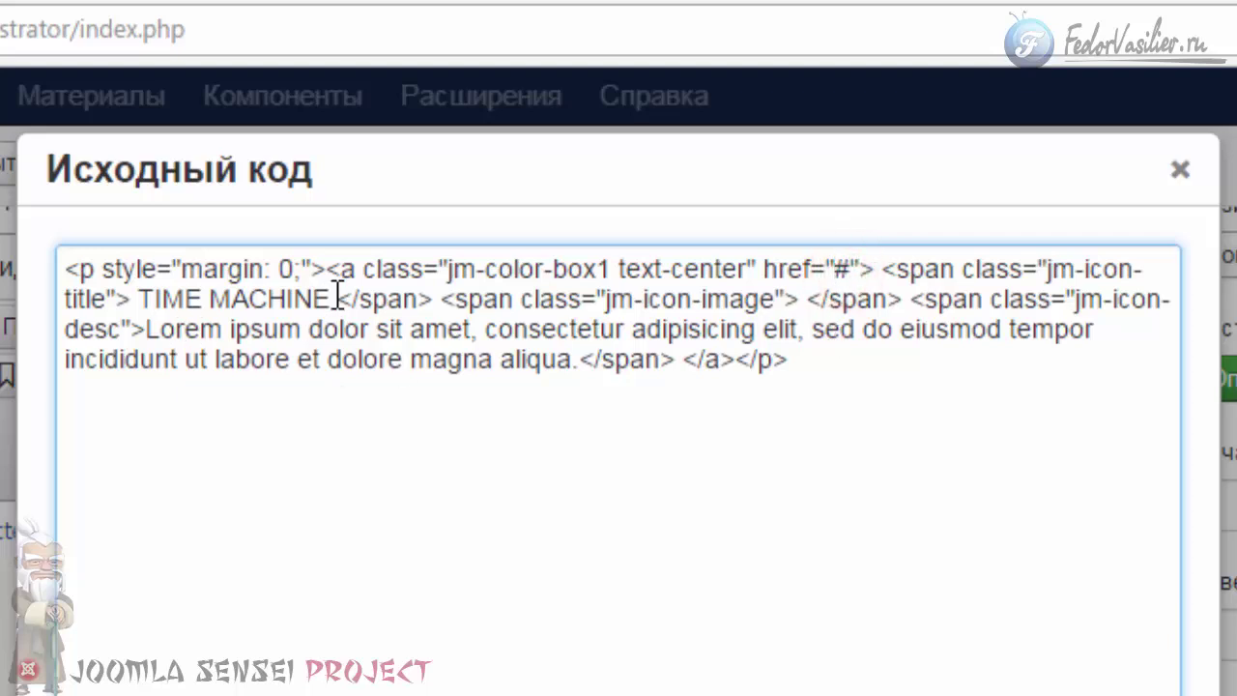
{"action": "left_click_drag", "start_coordinate": [330, 297], "coordinate": [141, 290]}
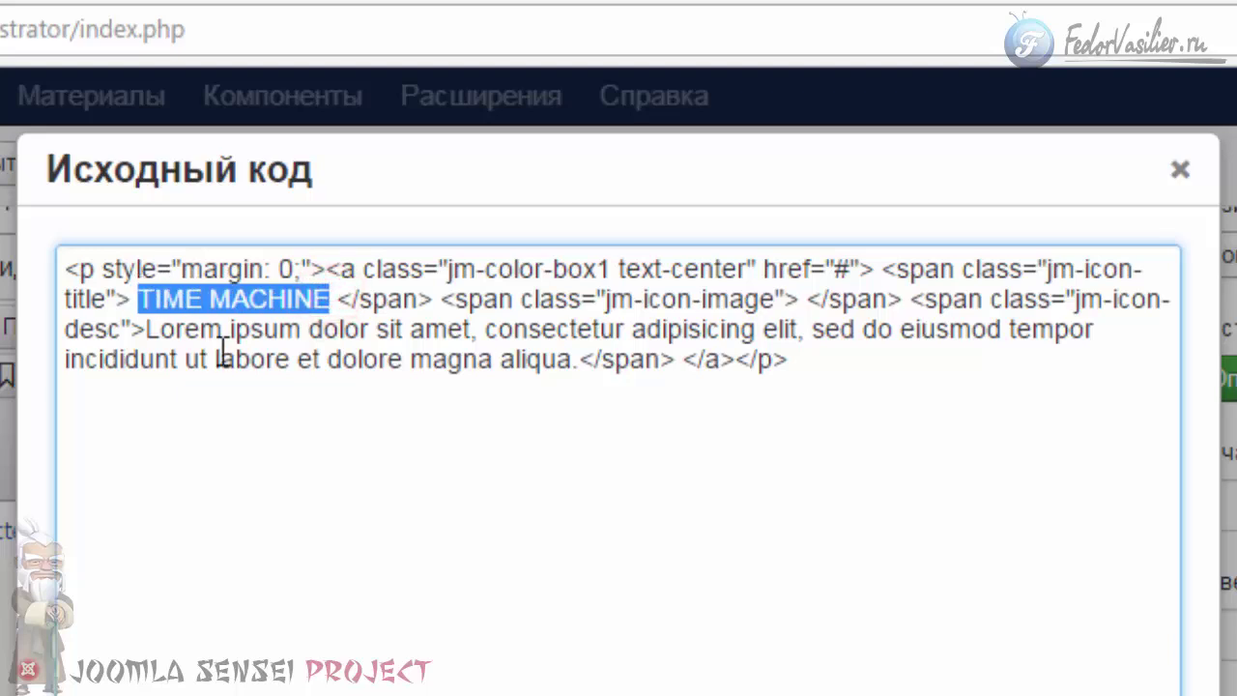
{"action": "key", "text": "BackSpace"}
{"action": "type", "text": "http://fedorvasiliev.ru"}
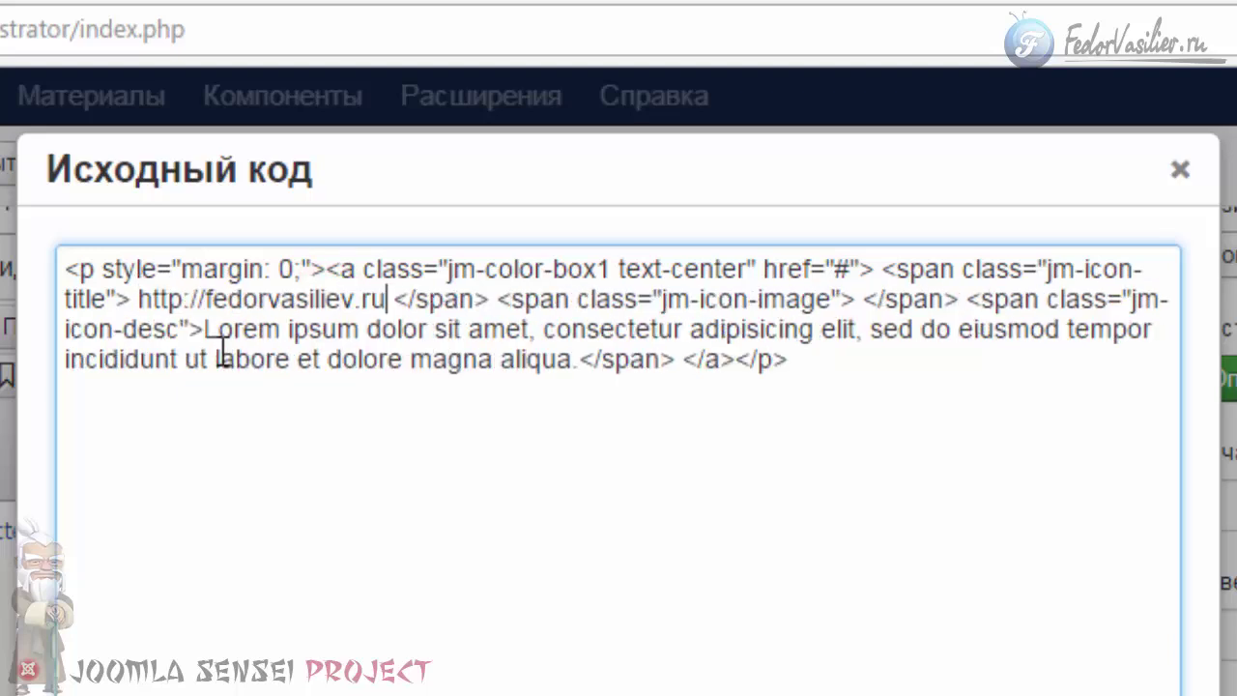
{"action": "left_click_drag", "start_coordinate": [206, 298], "coordinate": [138, 300]}
{"action": "key", "text": "BackSpace"}
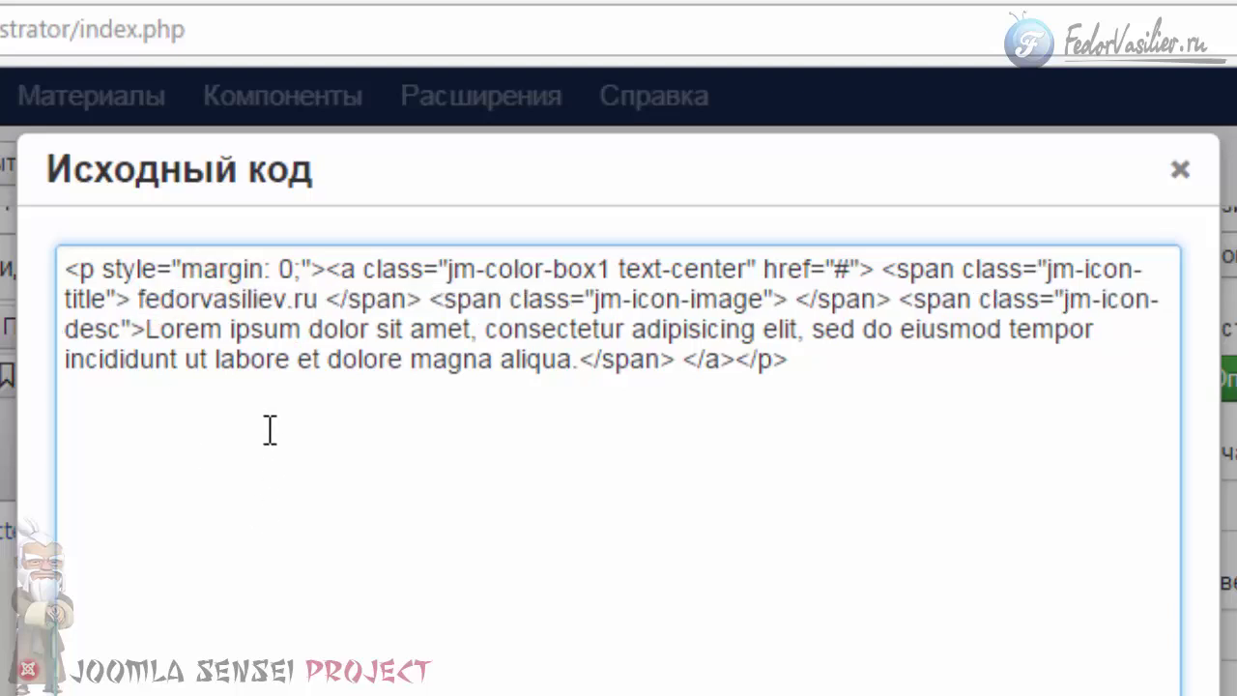
{"action": "double_click", "coordinate": [846, 271]}
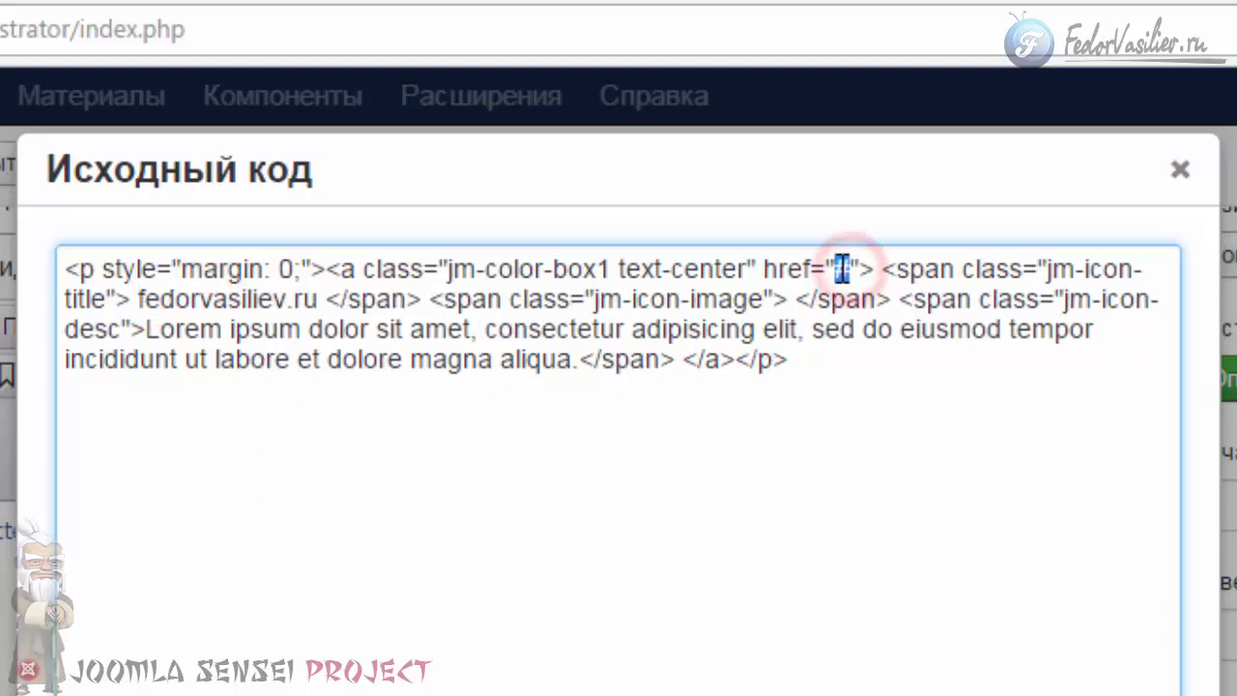
{"action": "right_click", "coordinate": [845, 265]}
{"action": "left_click", "coordinate": [933, 467]}
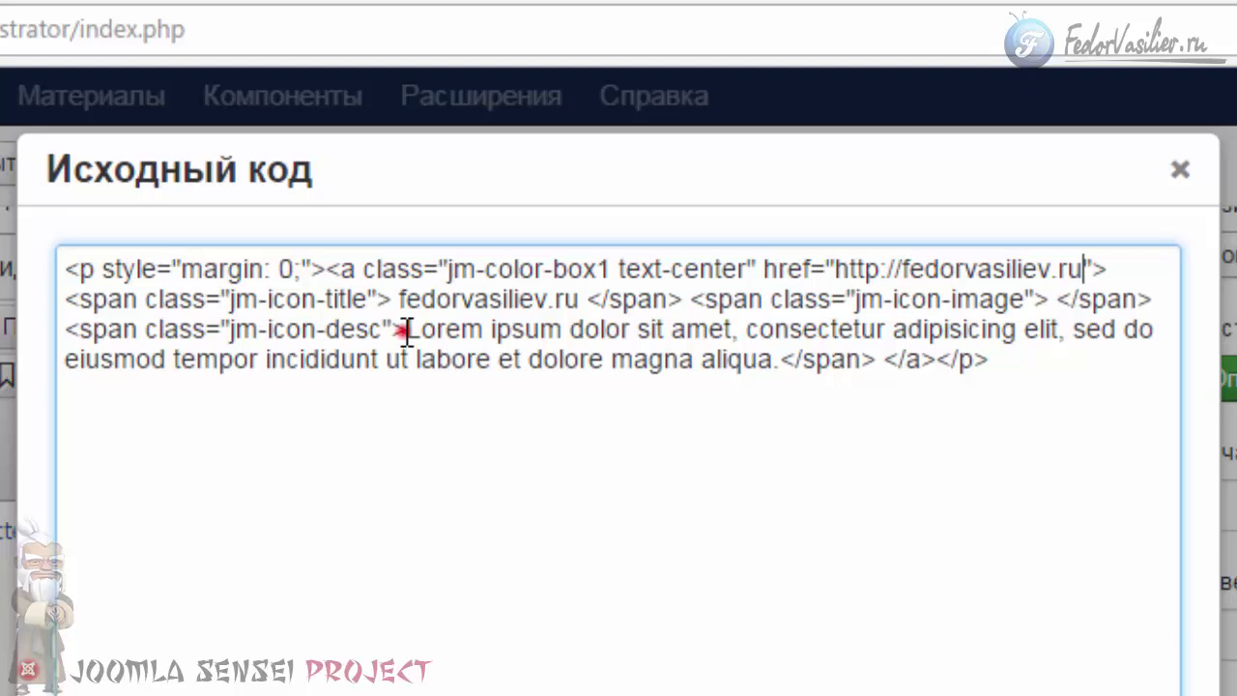
- Replace the Lorem ipsum description in module 1's source code with the Russian greeting from the training site's author
{"action": "left_click_drag", "start_coordinate": [406, 330], "coordinate": [777, 359]}
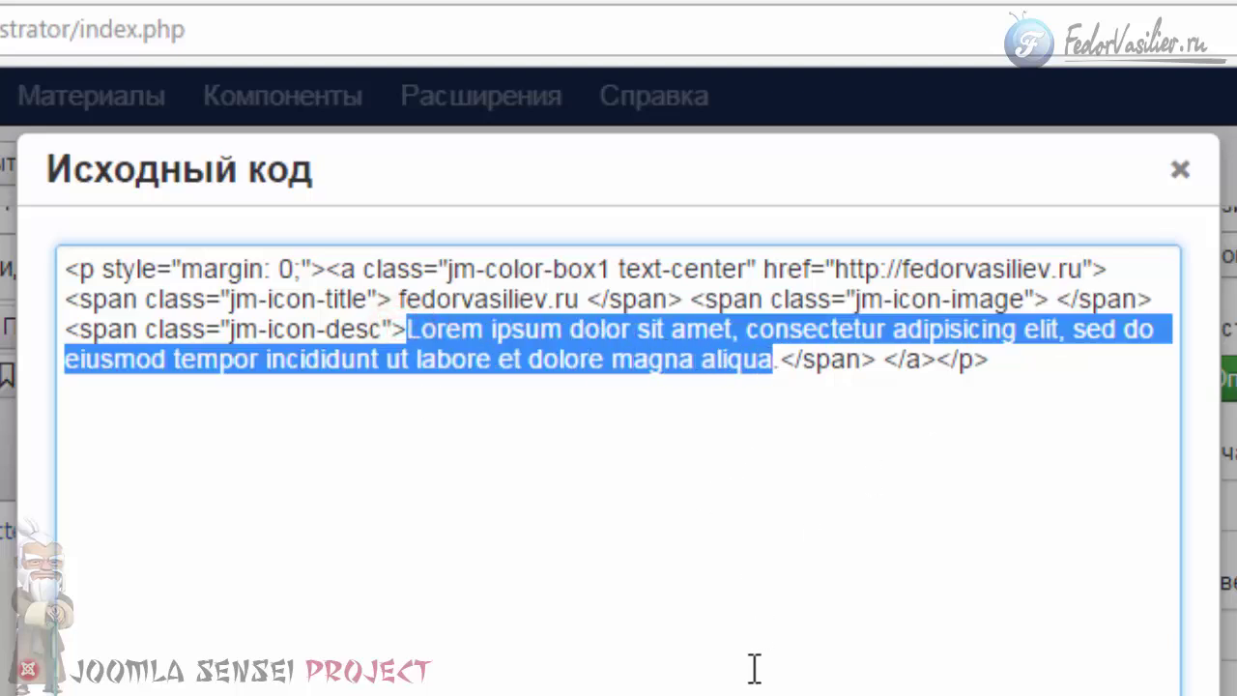
{"action": "key", "text": "Delete"}
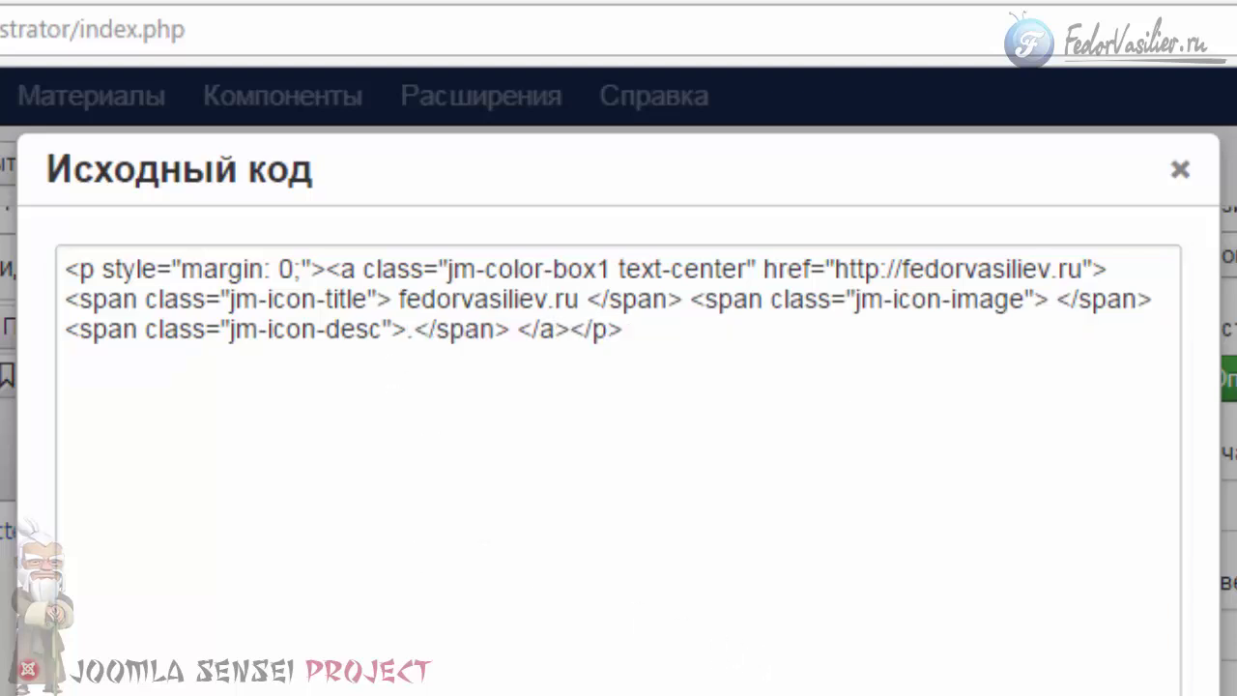
{"action": "left_click", "coordinate": [471, 549]}
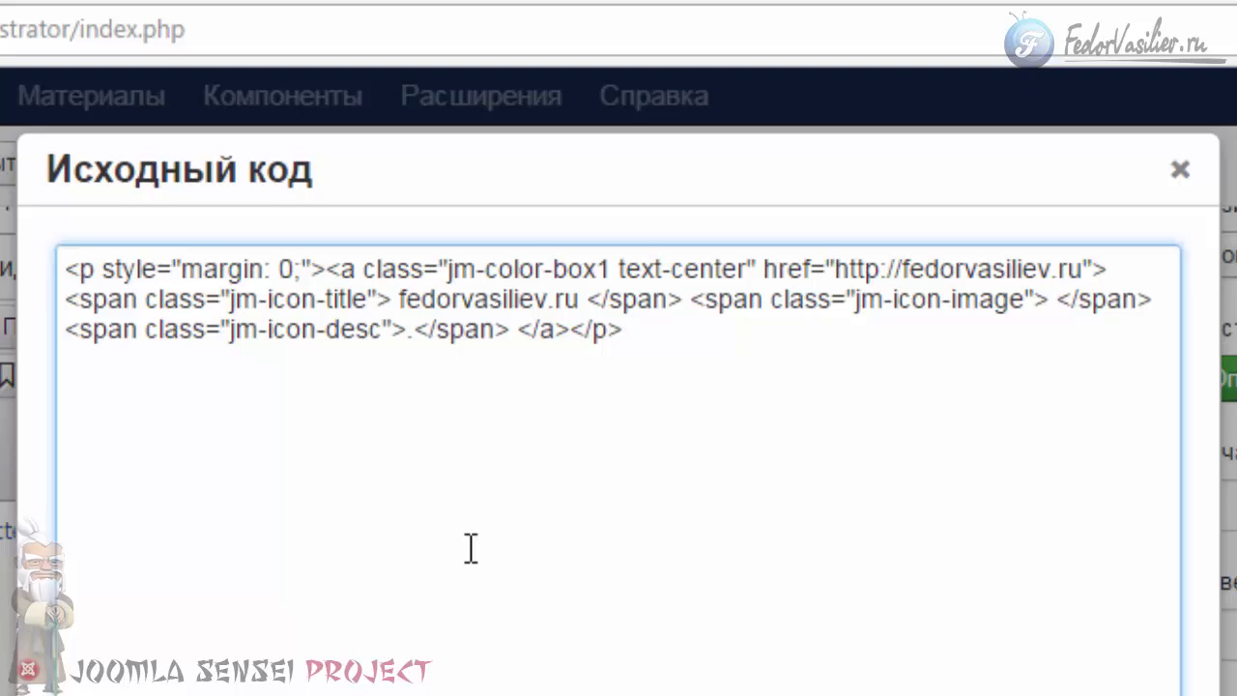
{"action": "key", "text": "ctrl+v"}
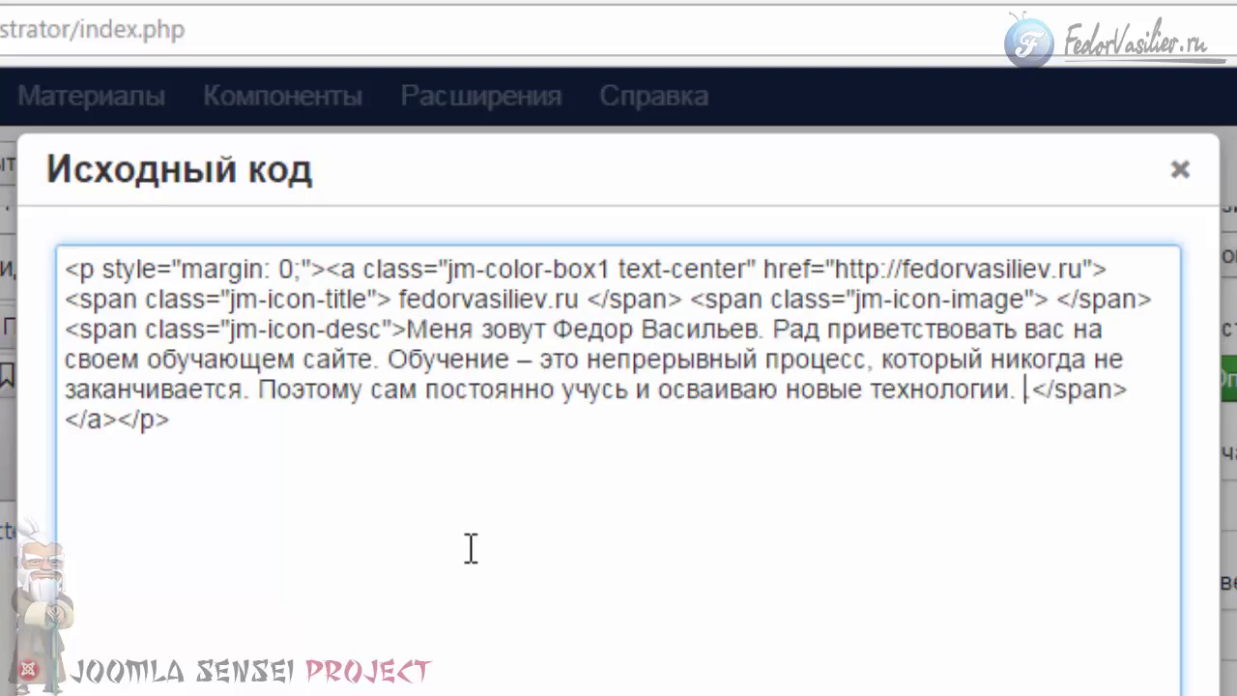
{"action": "key", "text": "BackSpace"}
- Copy all of module 1's HTML source code and apply it, saving and closing the module
{"action": "left_click", "coordinate": [204, 452]}
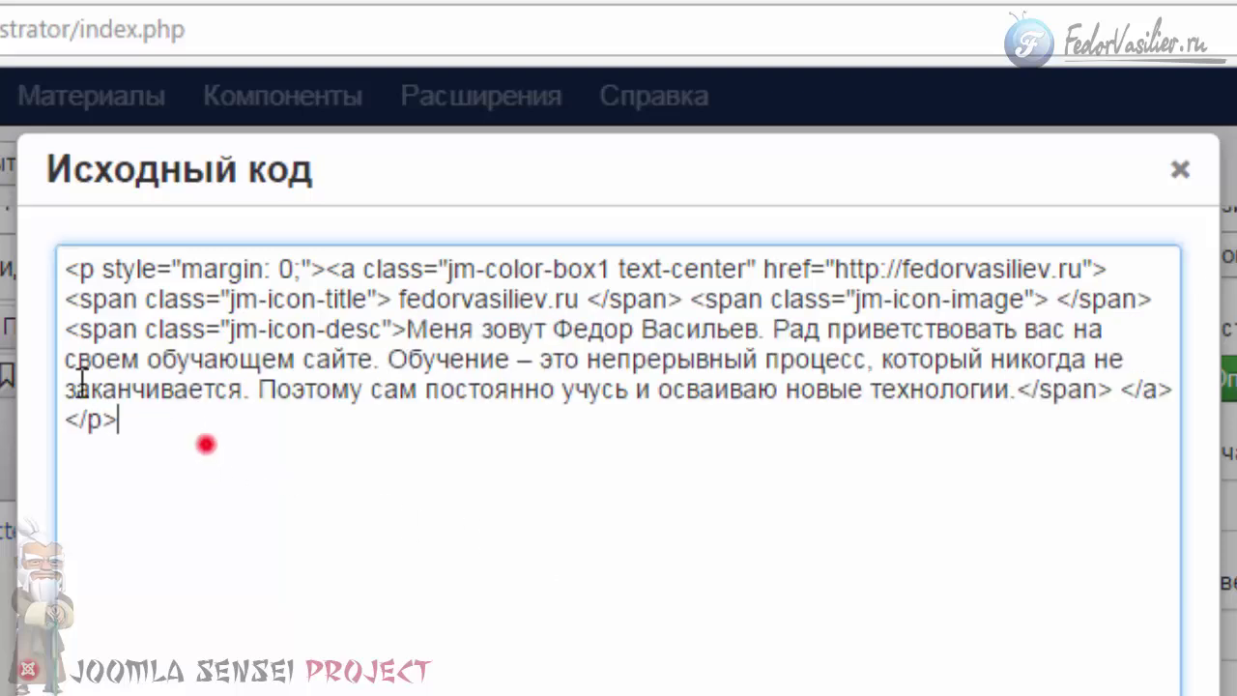
{"action": "key", "text": "ctrl+a"}
{"action": "right_click", "coordinate": [202, 363]}
{"action": "left_click", "coordinate": [290, 535]}
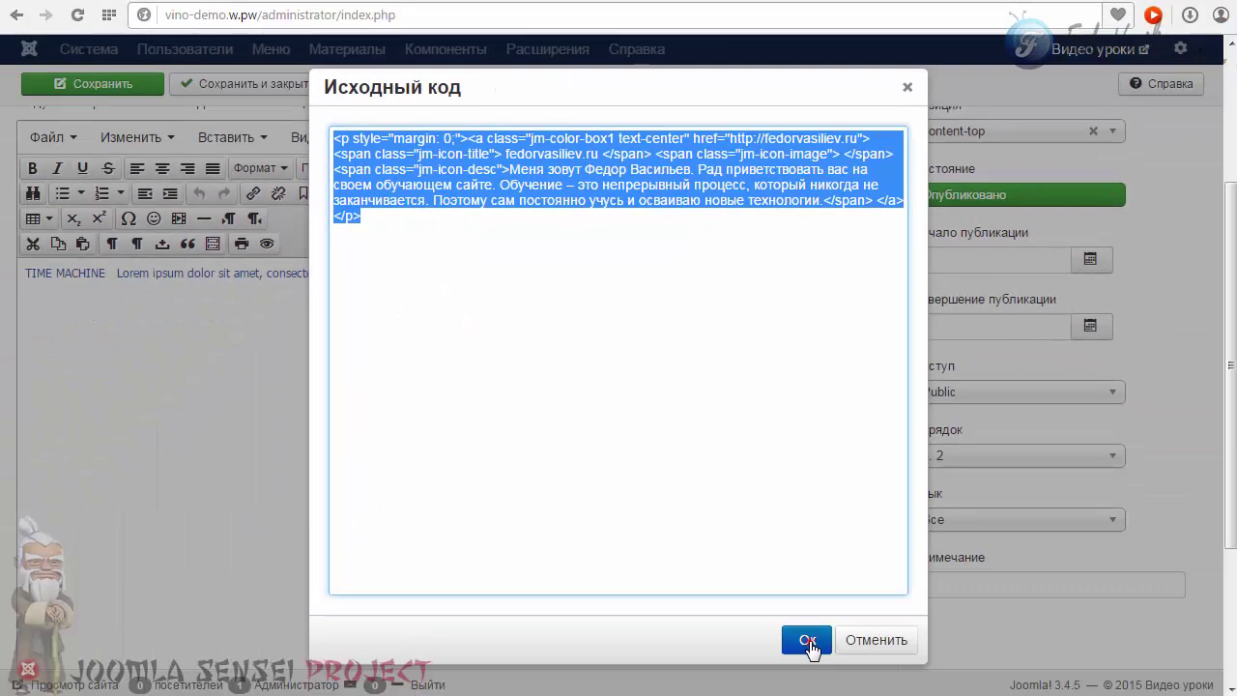
{"action": "left_click", "coordinate": [808, 642]}
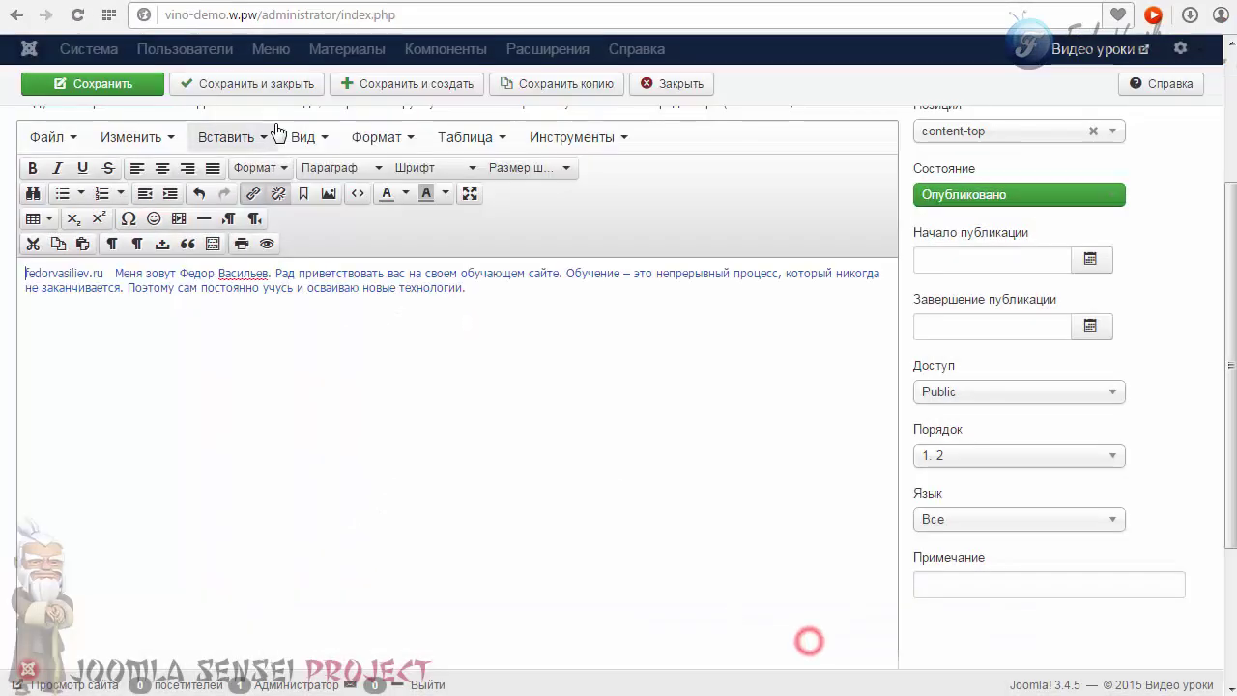
{"action": "left_click", "coordinate": [267, 83]}
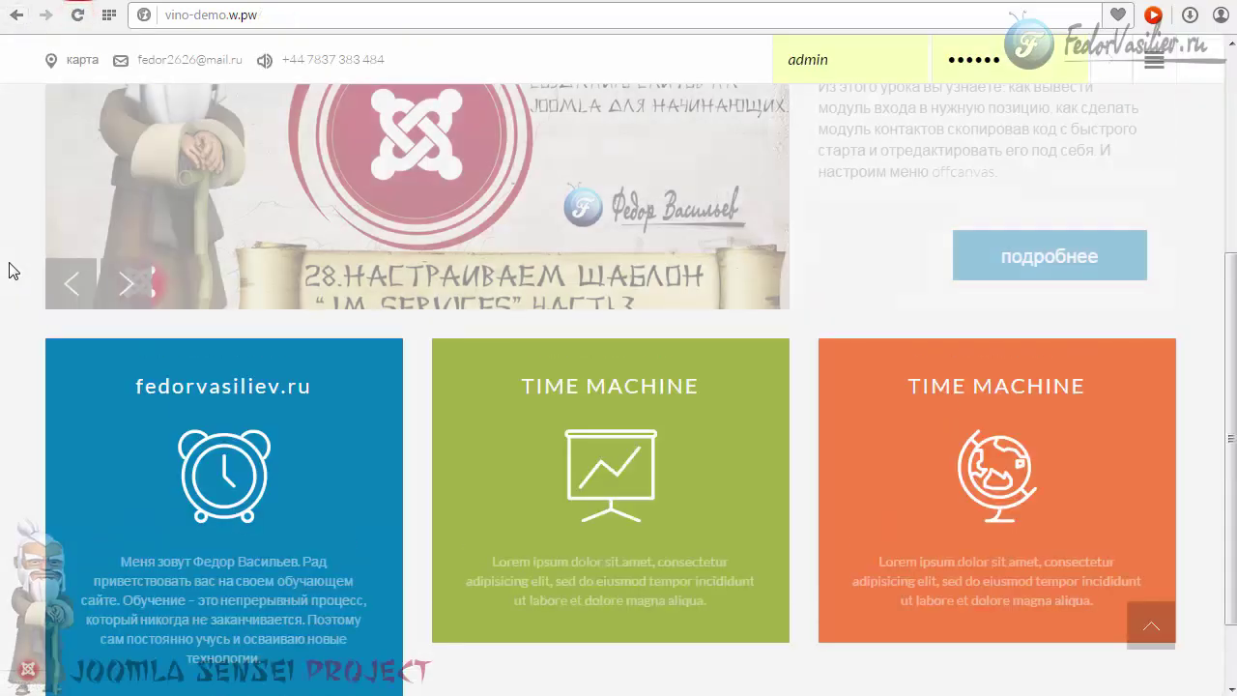
- Replace module 2's HTML source code with the code copied from module 1, saving and closing the module
{"action": "scroll", "coordinate": [144, 613], "scroll_direction": "down", "scroll_amount": 1}
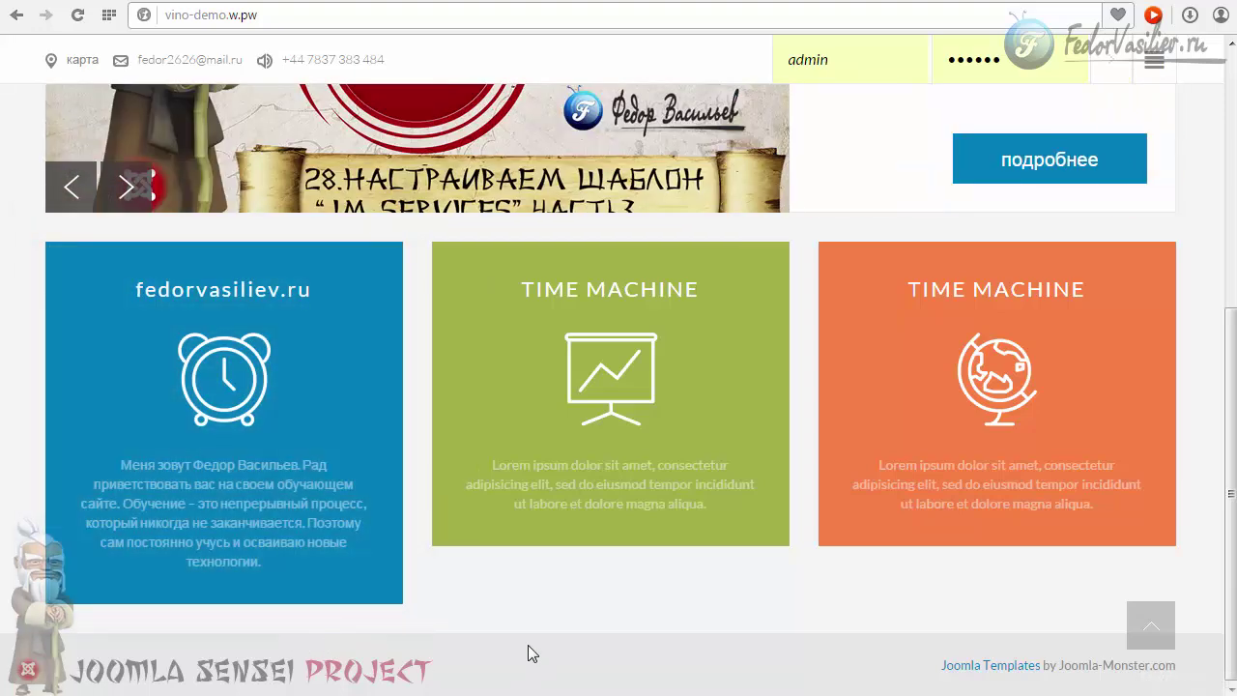
{"action": "key", "text": "ctrl+Tab"}
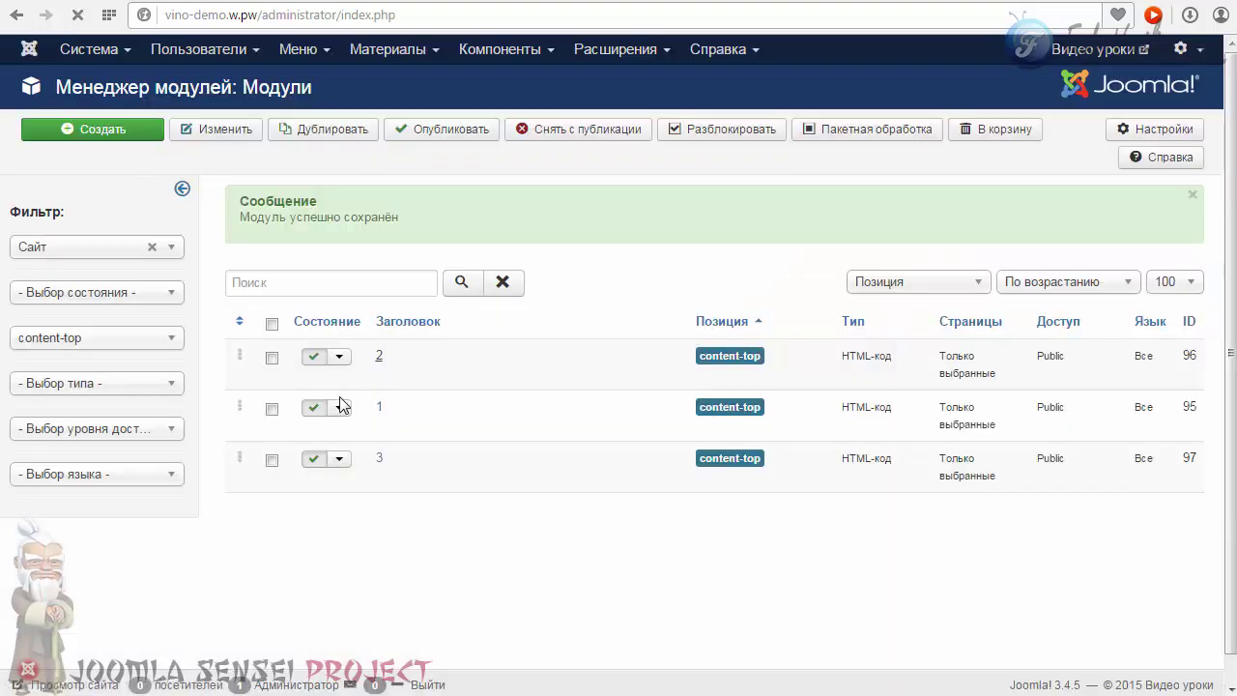
{"action": "left_click", "coordinate": [249, 428]}
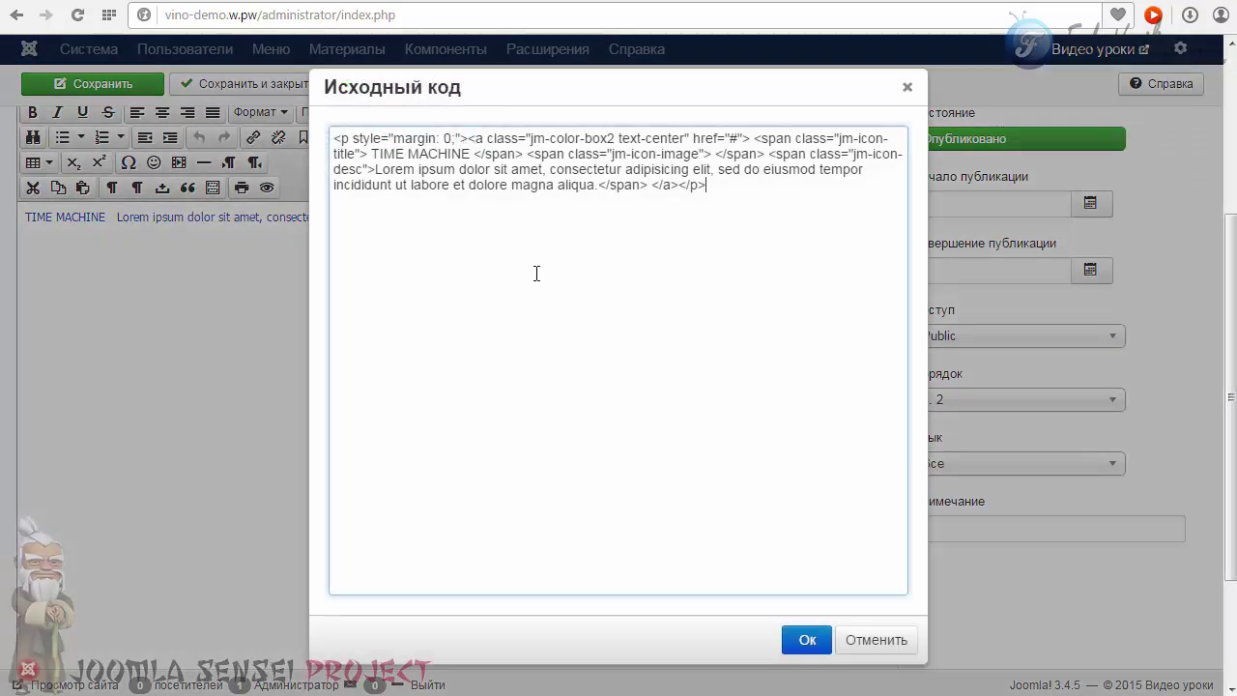
{"action": "triple_click", "coordinate": [729, 191]}
{"action": "key", "text": "ctrl+v"}
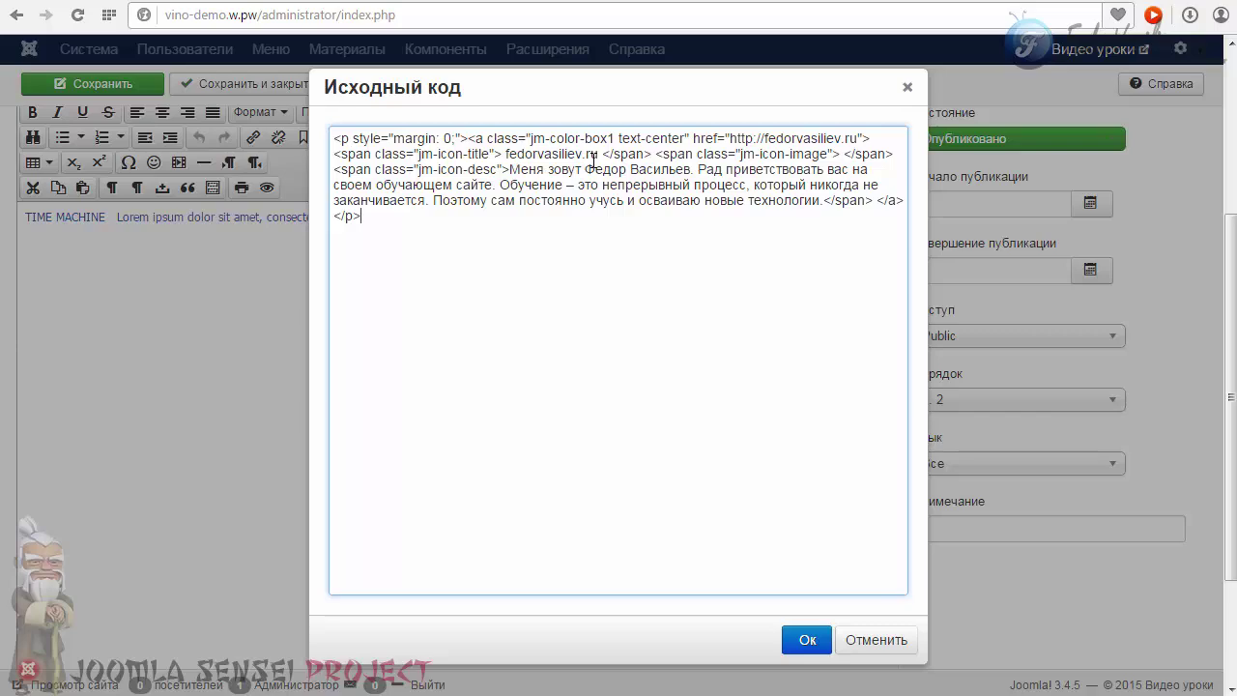
{"action": "left_click", "coordinate": [806, 639]}
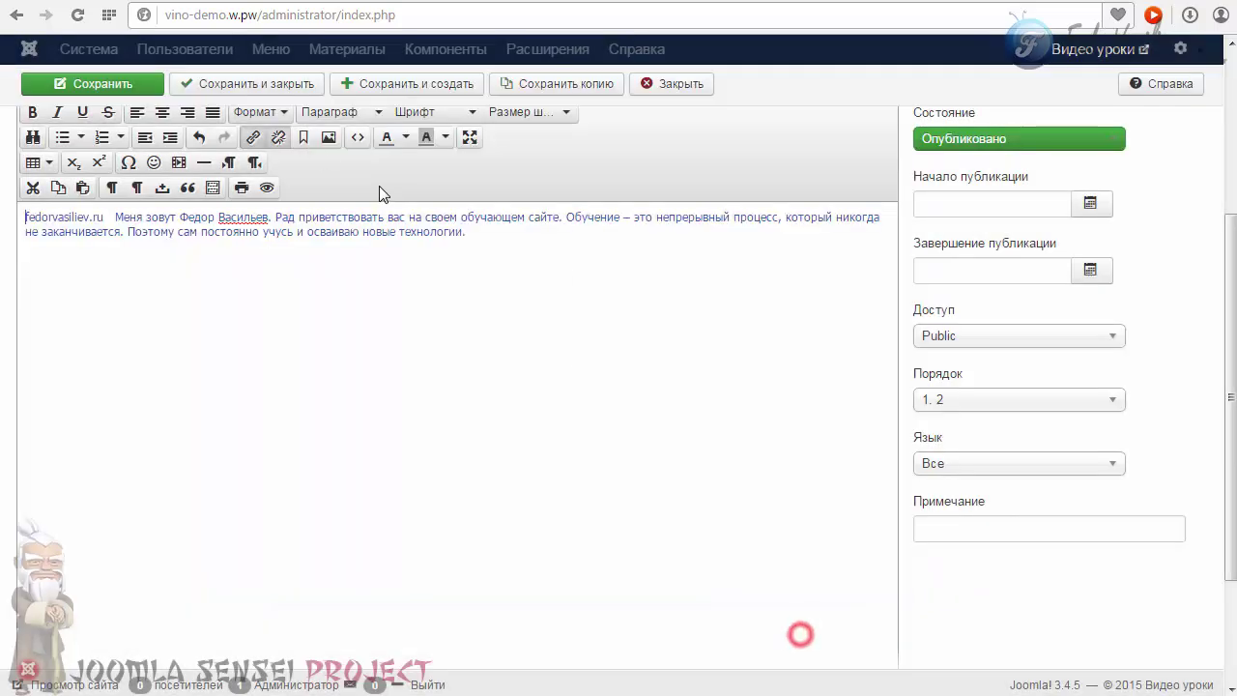
{"action": "left_click", "coordinate": [287, 89]}
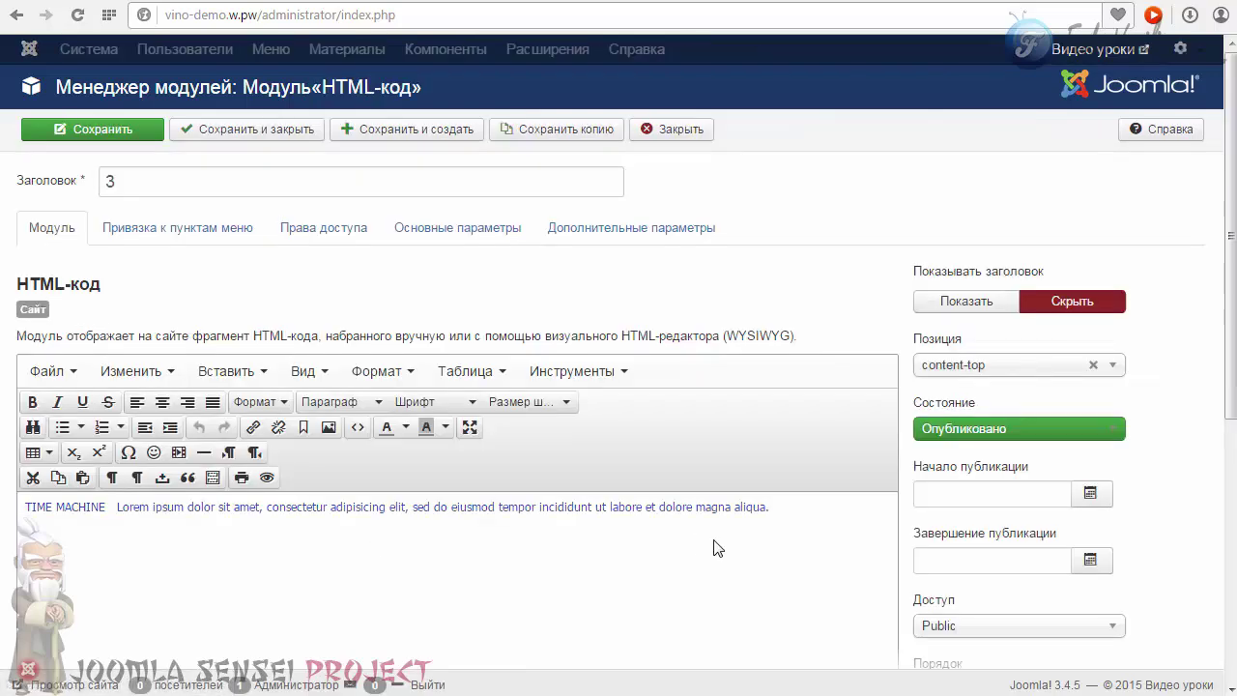
- Replace module 3's HTML source code with the copied code, using class jm-color-box3, save and close the module, and reload the site
{"action": "left_click", "coordinate": [359, 428]}
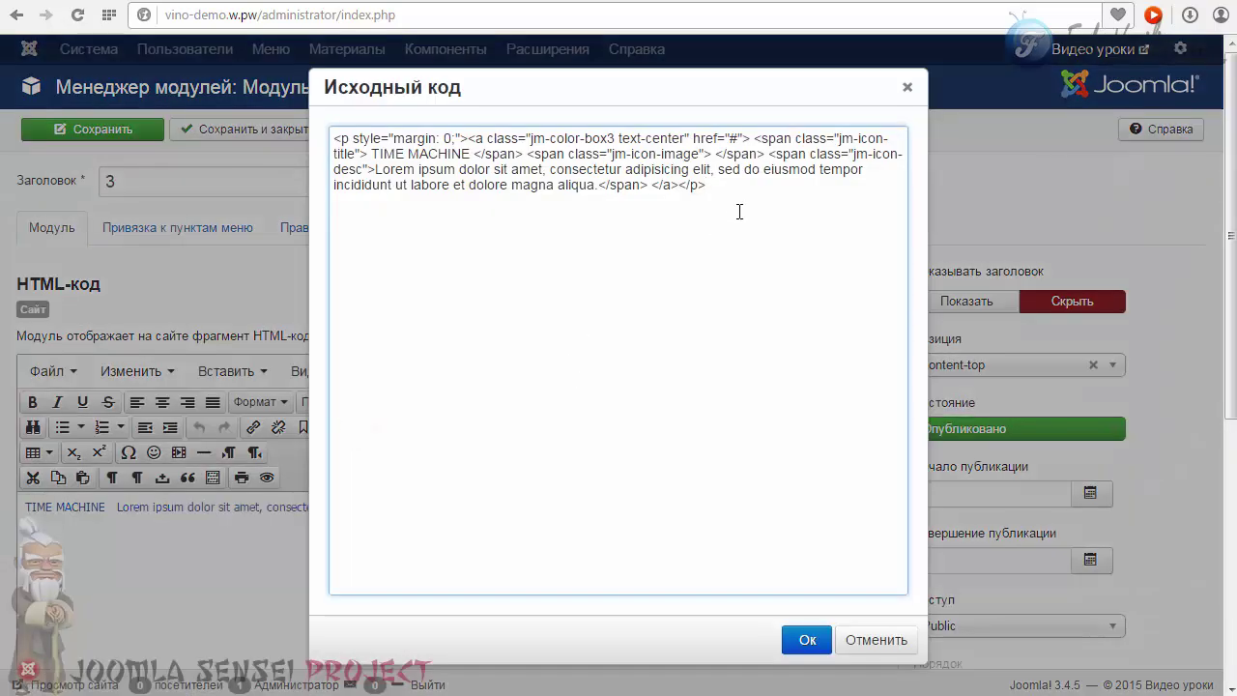
{"action": "left_click", "coordinate": [733, 194]}
{"action": "key", "text": "ctrl+a"}
{"action": "key", "text": "ctrl+v"}
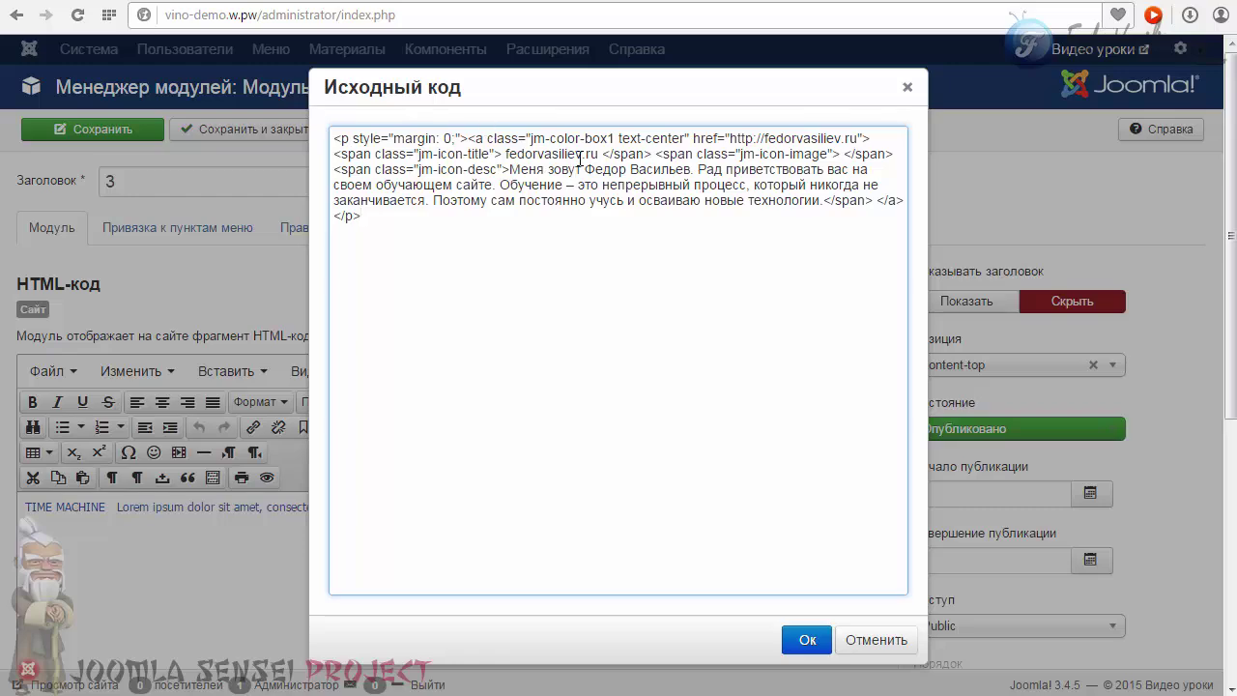
{"action": "double_click", "coordinate": [611, 137]}
{"action": "left_click", "coordinate": [807, 636]}
{"action": "left_click", "coordinate": [287, 132]}
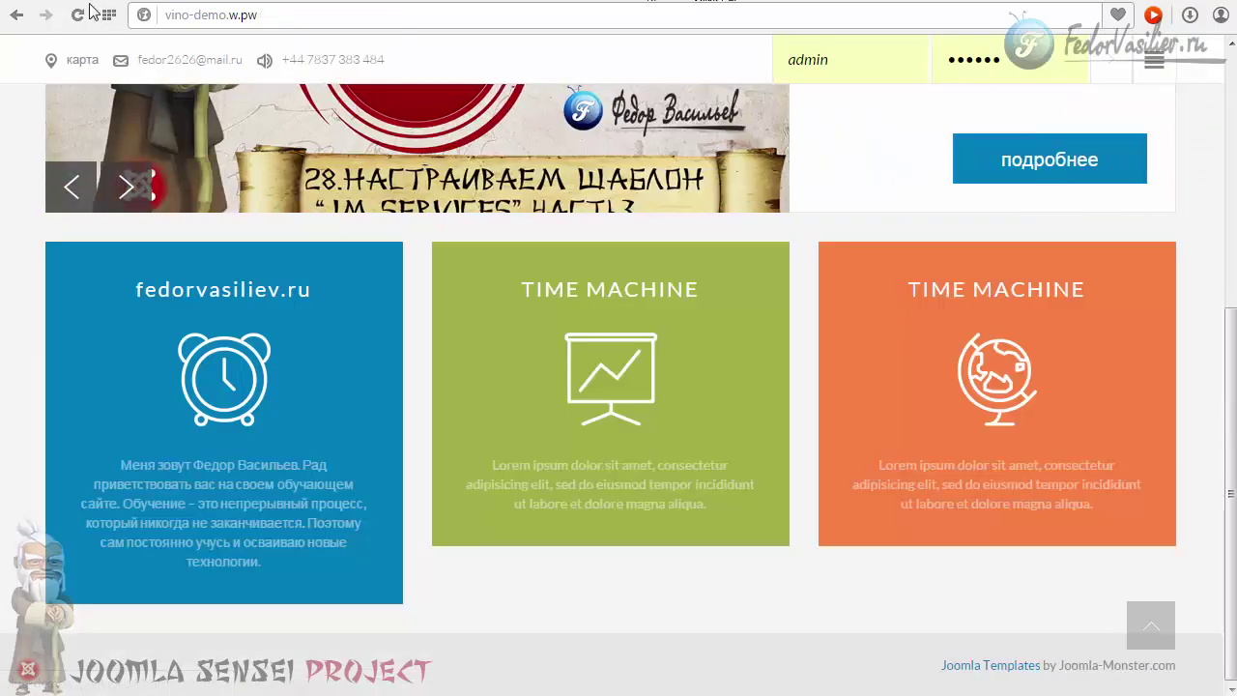
{"action": "left_click", "coordinate": [77, 16]}
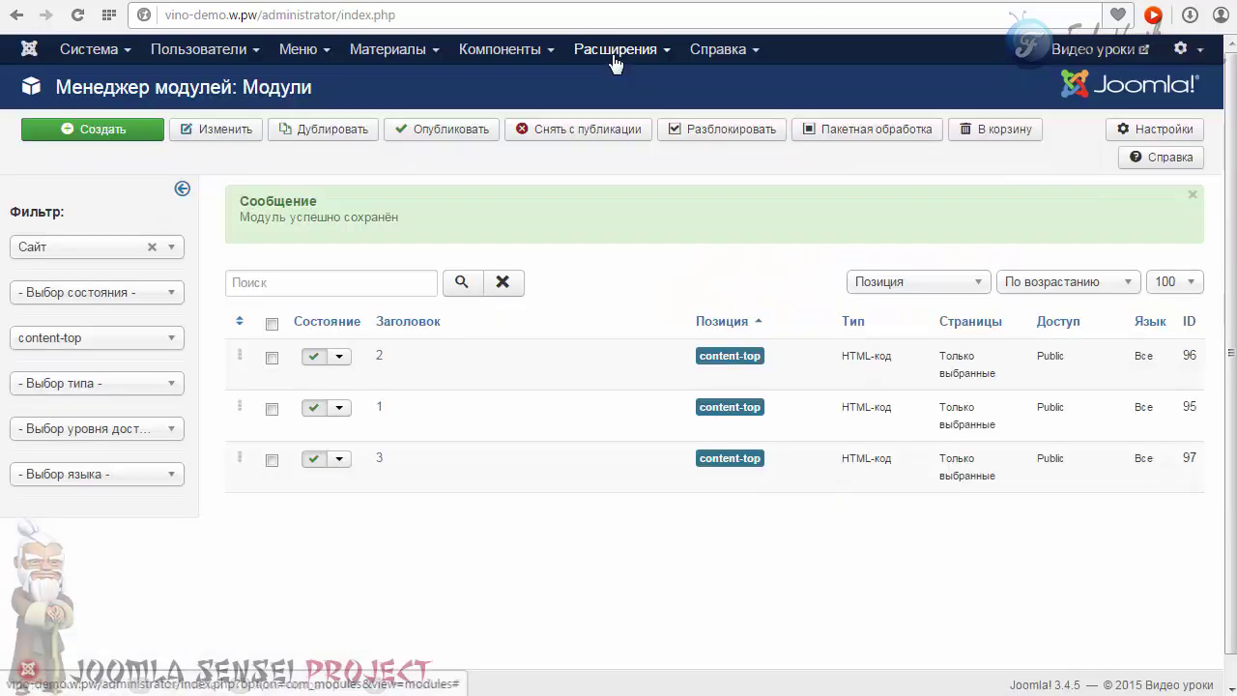
- Open the color modification settings of the default jm-services template style
{"action": "left_click", "coordinate": [614, 53]}
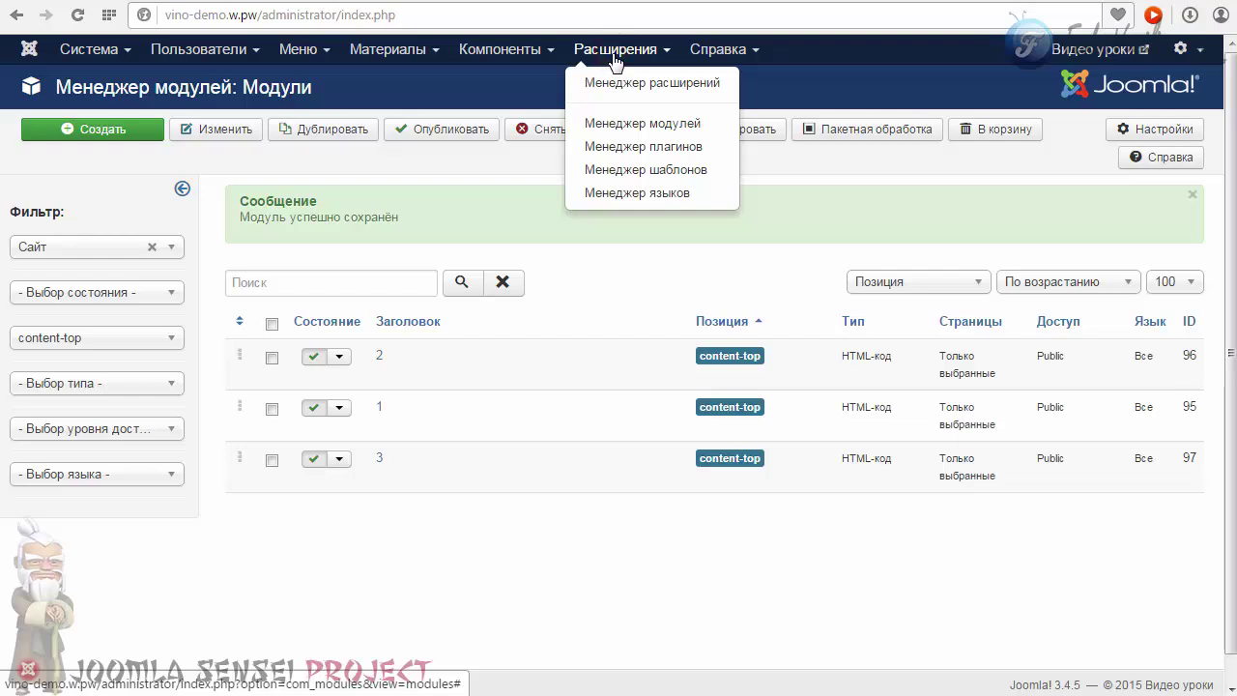
{"action": "left_click", "coordinate": [643, 170]}
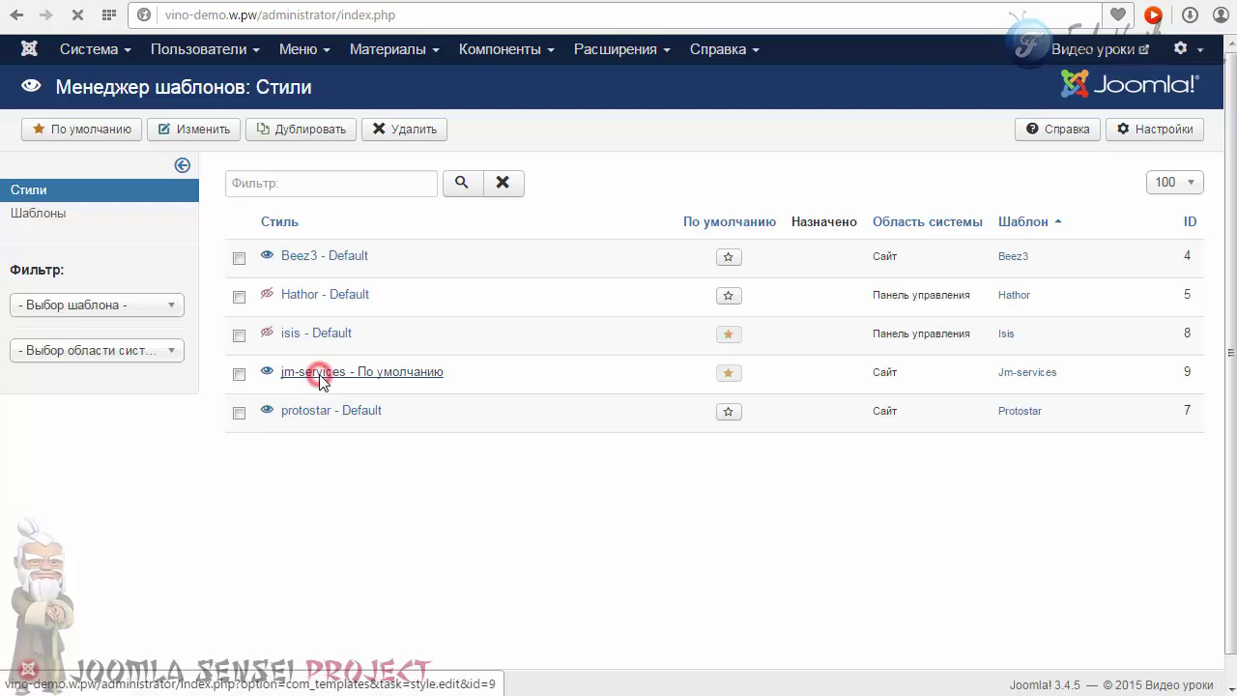
{"action": "left_click", "coordinate": [322, 373]}
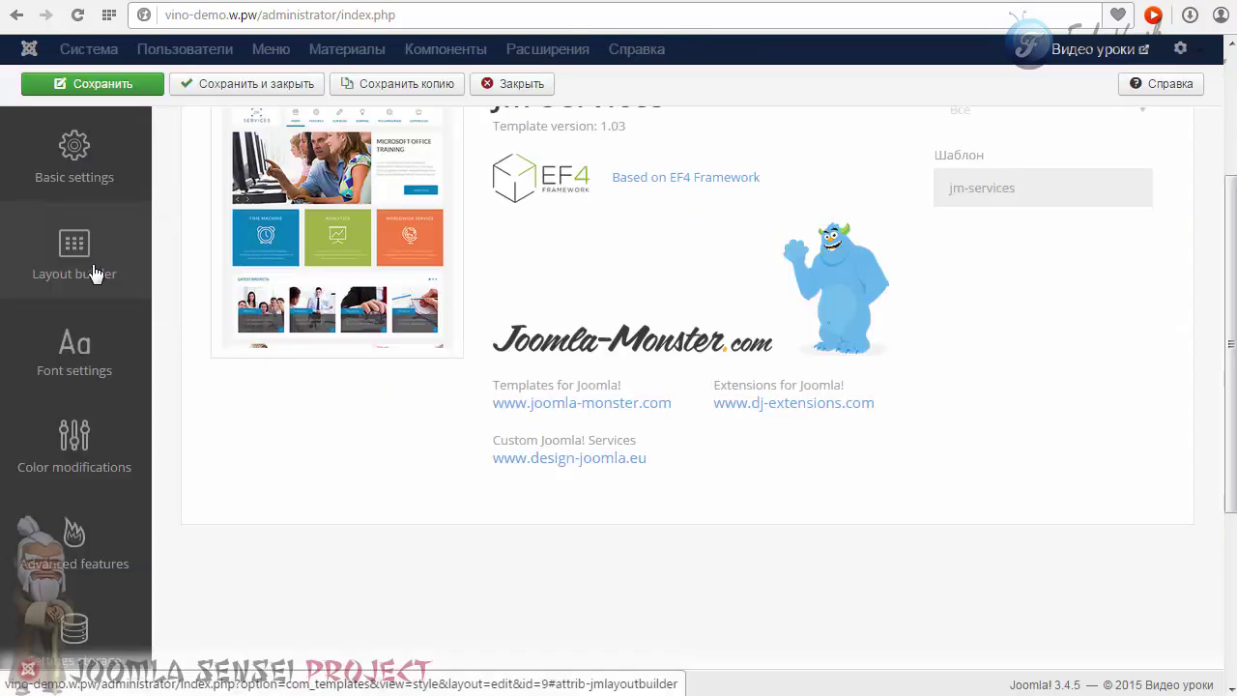
{"action": "left_click", "coordinate": [81, 437]}
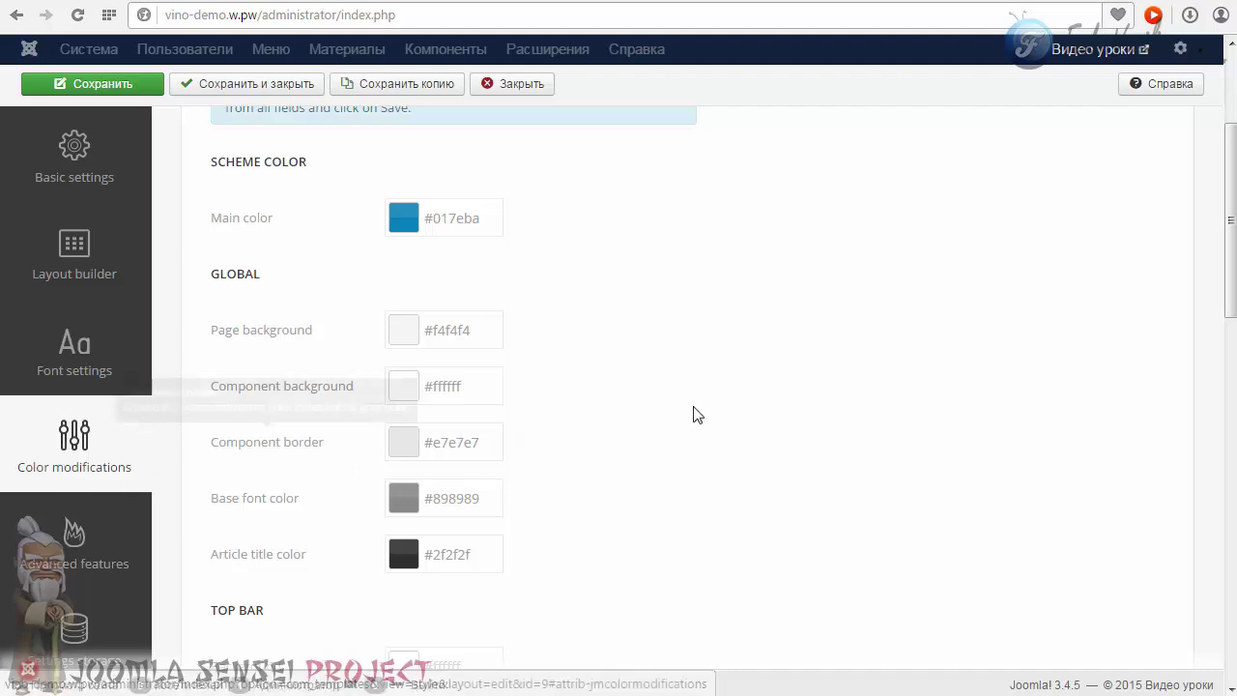
- Examine the template's scheme and global color settings, including the color picker for the page background
{"action": "mouse_move", "coordinate": [1230, 220]}
{"action": "left_mouse_down"}
{"action": "mouse_move", "coordinate": [1230, 184]}
{"action": "mouse_move", "coordinate": [1223, 222]}
{"action": "left_mouse_up"}
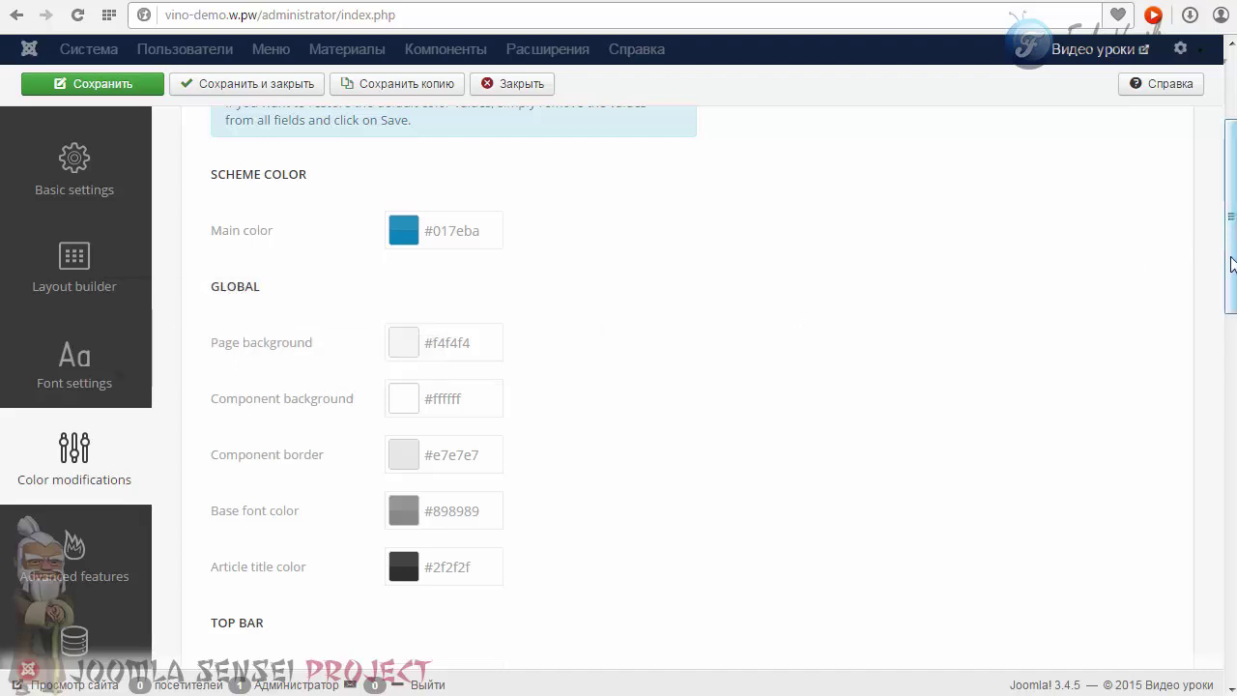
{"action": "mouse_move", "coordinate": [1228, 263]}
{"action": "left_mouse_down"}
{"action": "mouse_move", "coordinate": [1228, 293]}
{"action": "mouse_move", "coordinate": [1224, 276]}
{"action": "left_mouse_up"}
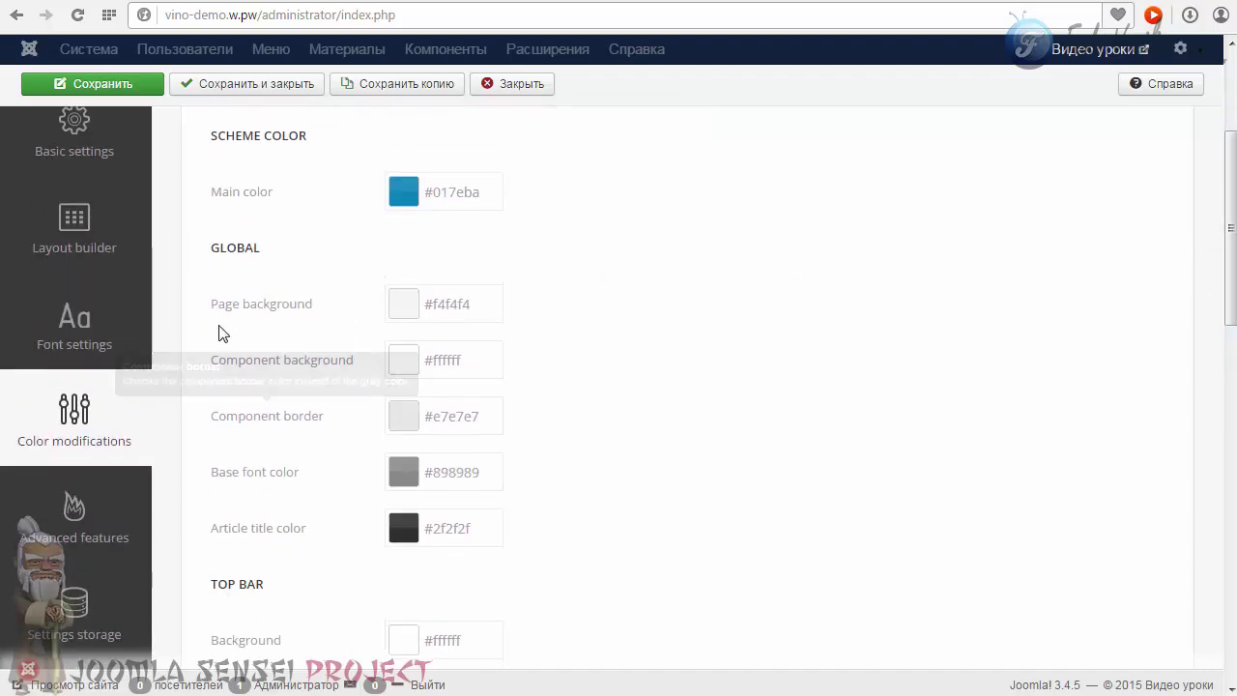
{"action": "mouse_move", "coordinate": [226, 319]}
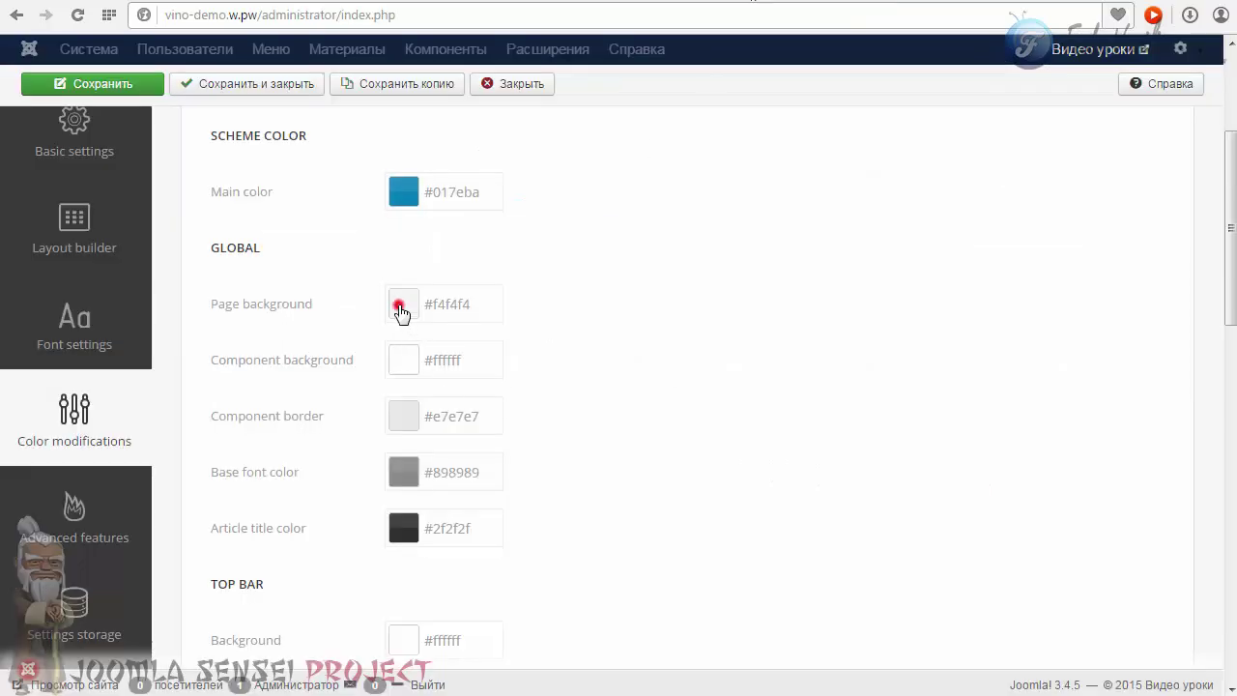
{"action": "left_click", "coordinate": [400, 307]}
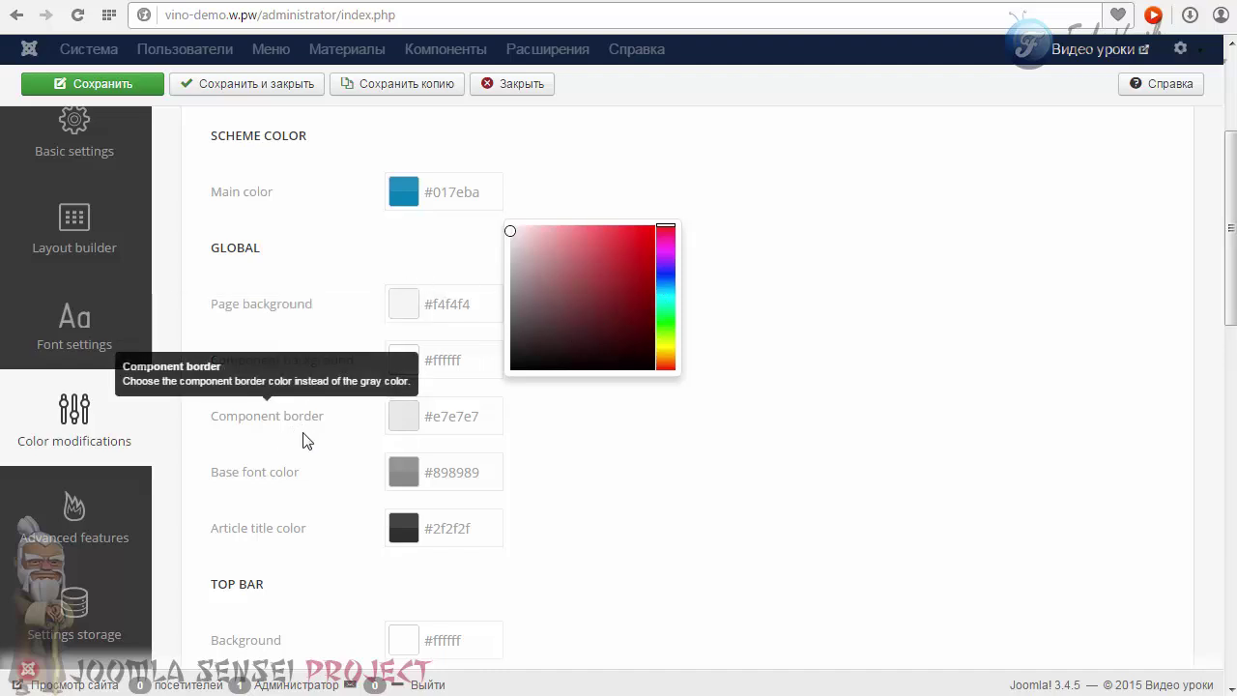
{"action": "left_click", "coordinate": [643, 462]}
- Set the Color box 1 color in the Modules section to #ea75ff
{"action": "scroll", "coordinate": [699, 323], "scroll_direction": "down", "scroll_amount": 8}
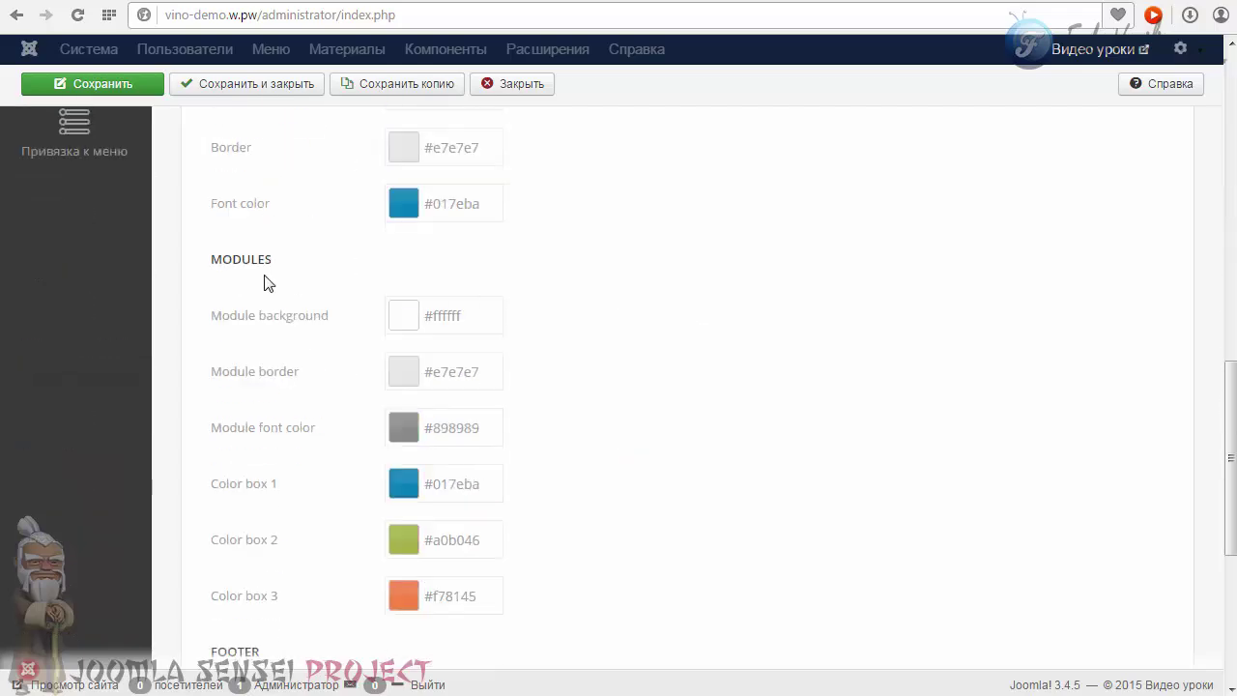
{"action": "scroll", "coordinate": [624, 269], "scroll_direction": "down", "scroll_amount": 2}
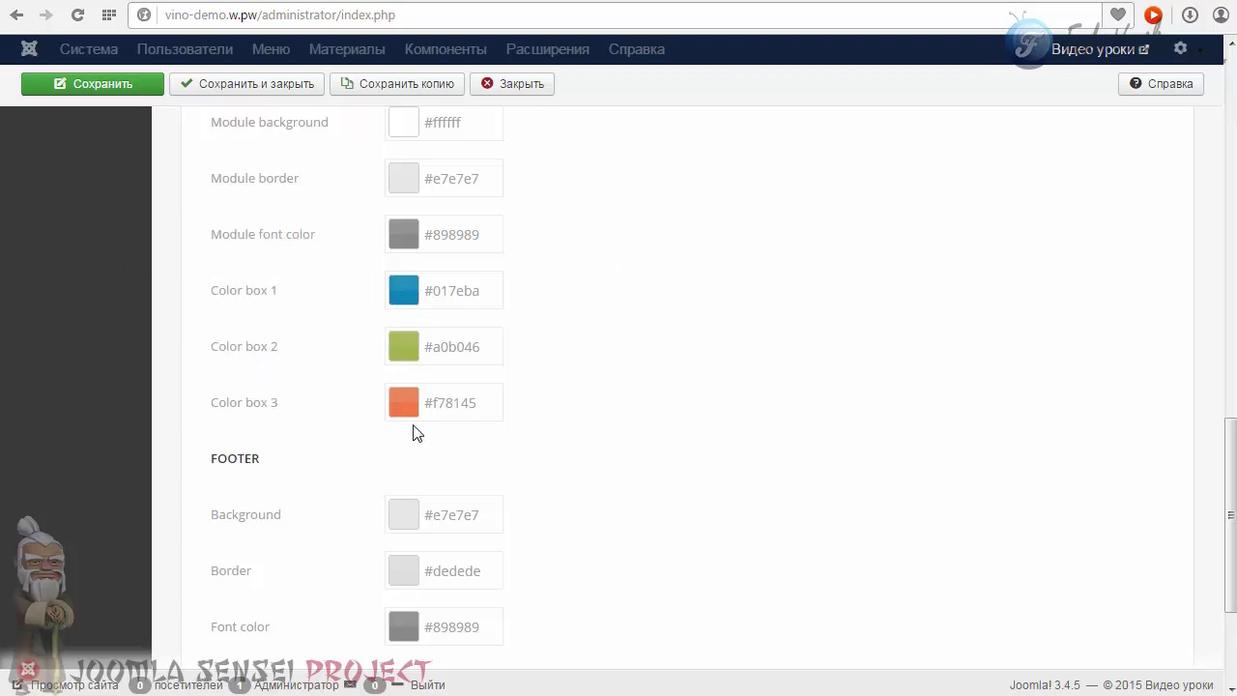
{"action": "left_click", "coordinate": [400, 293]}
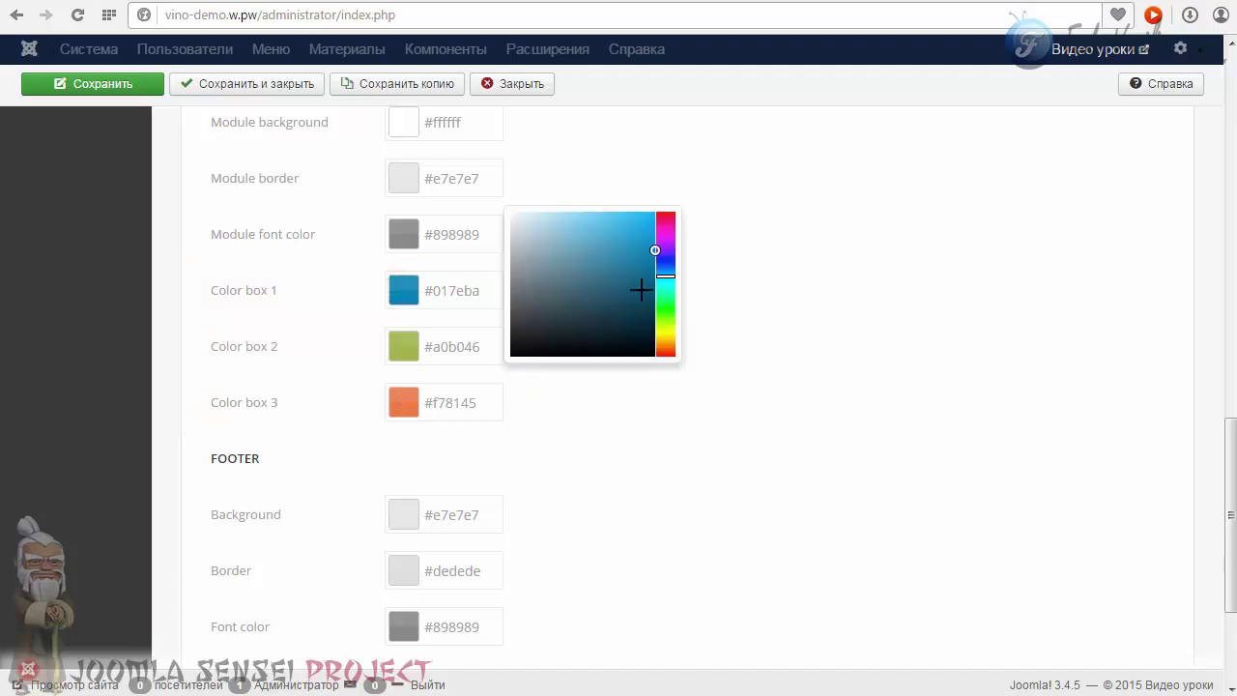
{"action": "left_click_drag", "start_coordinate": [669, 251], "coordinate": [600, 190]}
{"action": "left_click", "coordinate": [598, 186]}
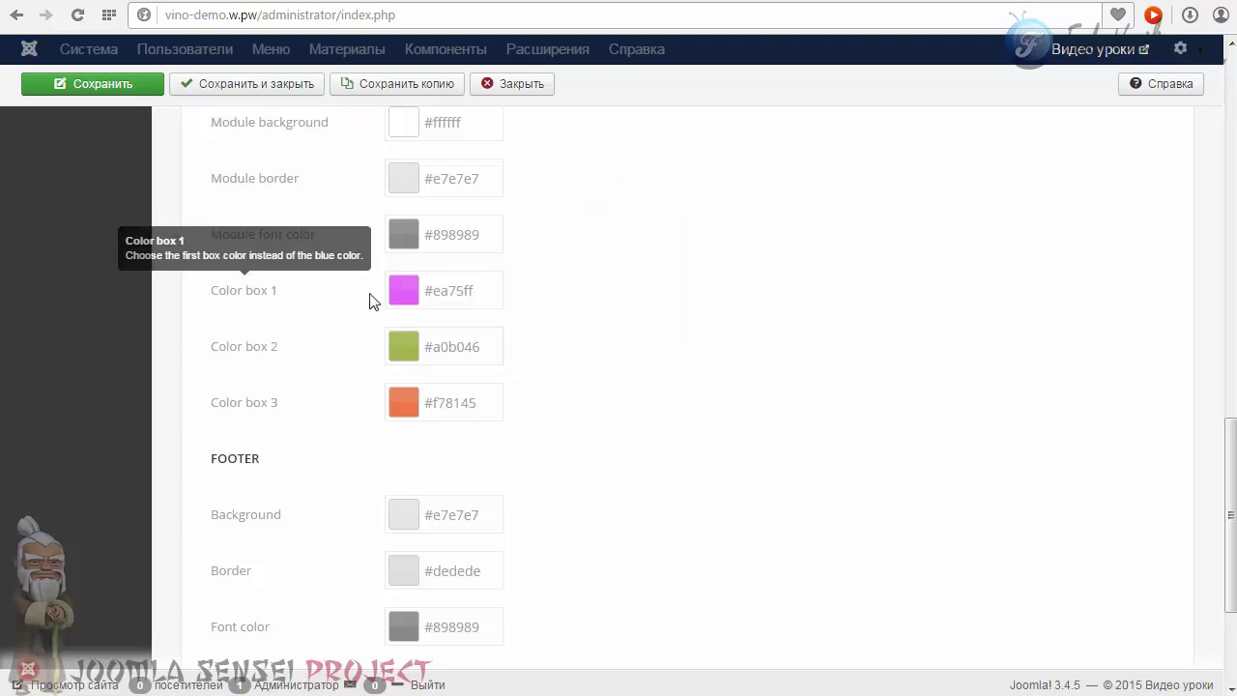
- Set the Color box 2 color to #62f5f5
{"action": "left_click", "coordinate": [407, 350]}
{"action": "left_click", "coordinate": [662, 340]}
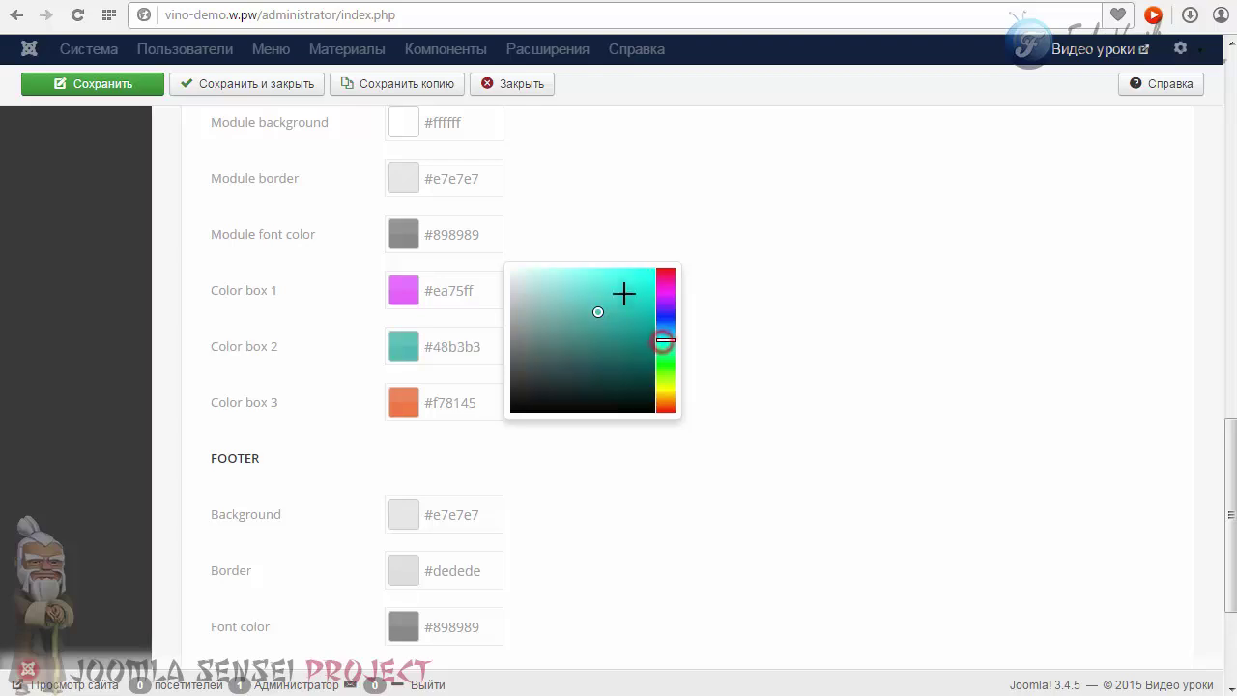
{"action": "left_click", "coordinate": [622, 290]}
{"action": "left_click", "coordinate": [607, 244]}
- Set the Color box 3 color to a soft red, save and close the template style, and reload the site
{"action": "left_click", "coordinate": [393, 410]}
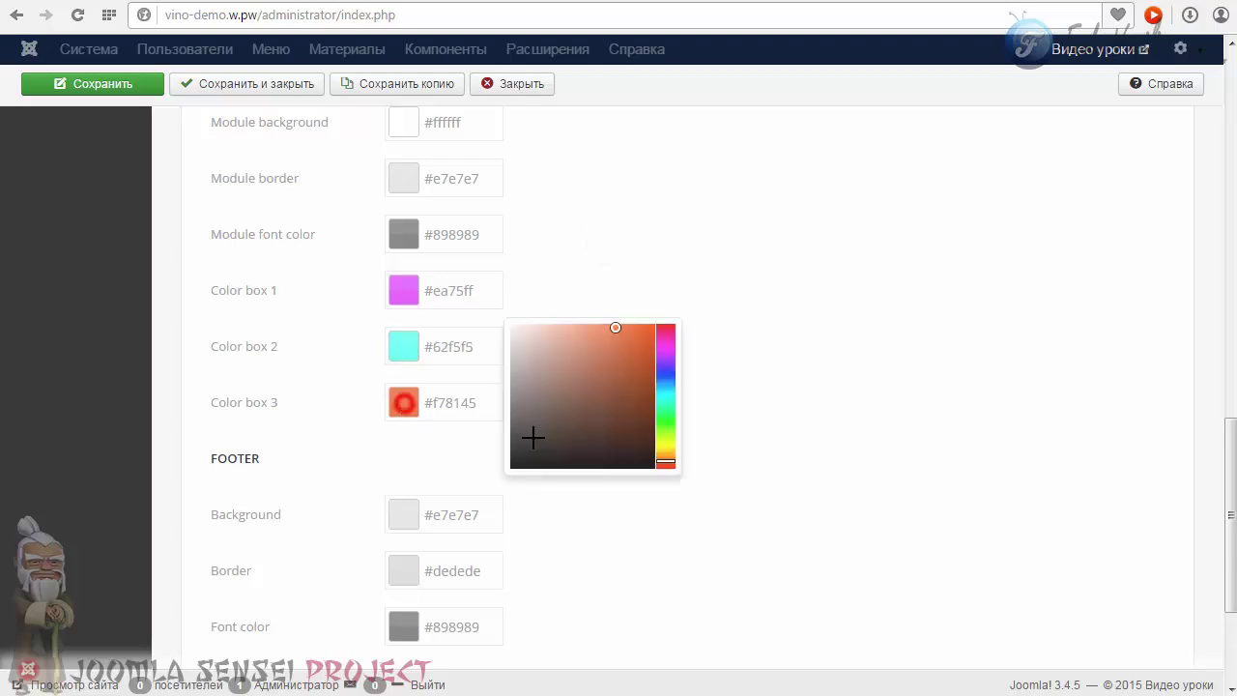
{"action": "left_click", "coordinate": [667, 335]}
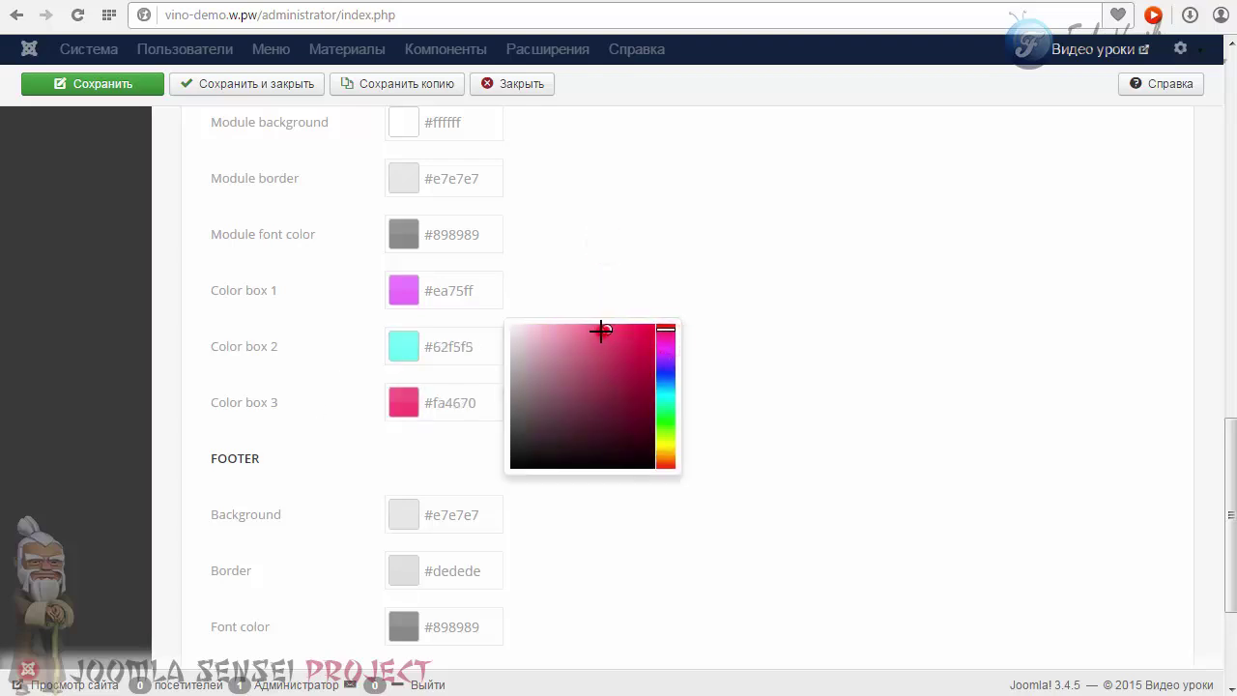
{"action": "left_click", "coordinate": [599, 332]}
{"action": "left_click", "coordinate": [664, 329]}
{"action": "left_click", "coordinate": [664, 325]}
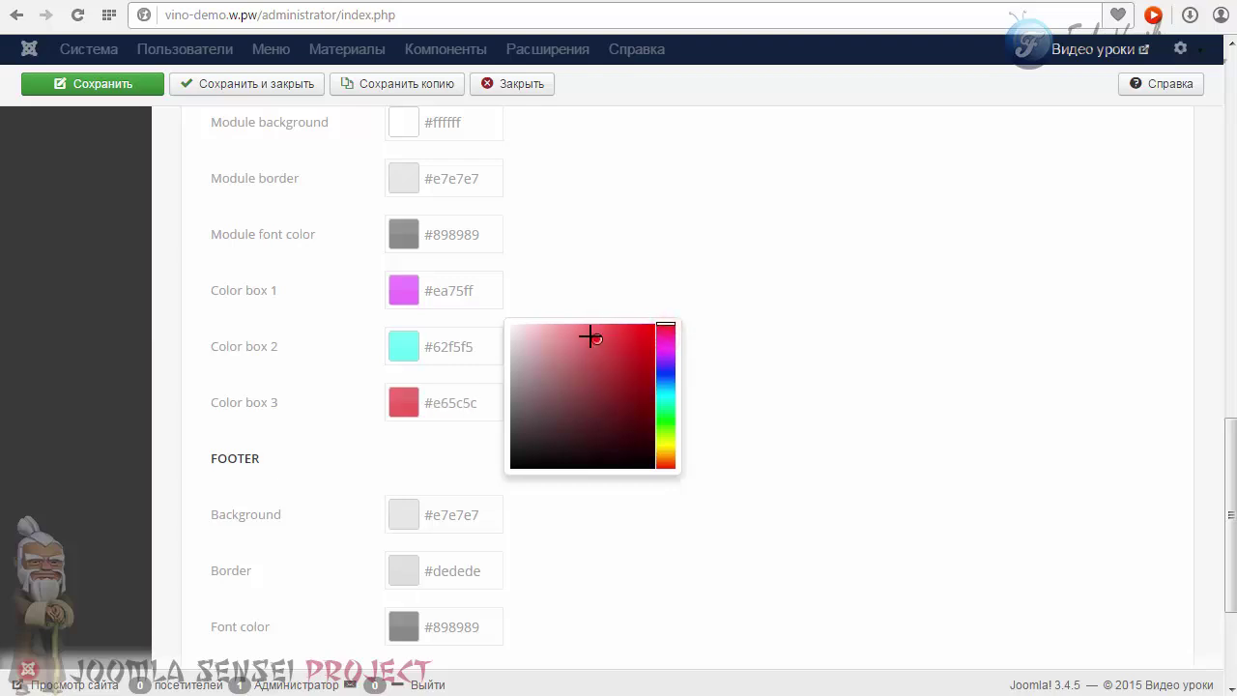
{"action": "left_click", "coordinate": [591, 336]}
{"action": "left_click", "coordinate": [613, 280]}
{"action": "left_click", "coordinate": [224, 79]}
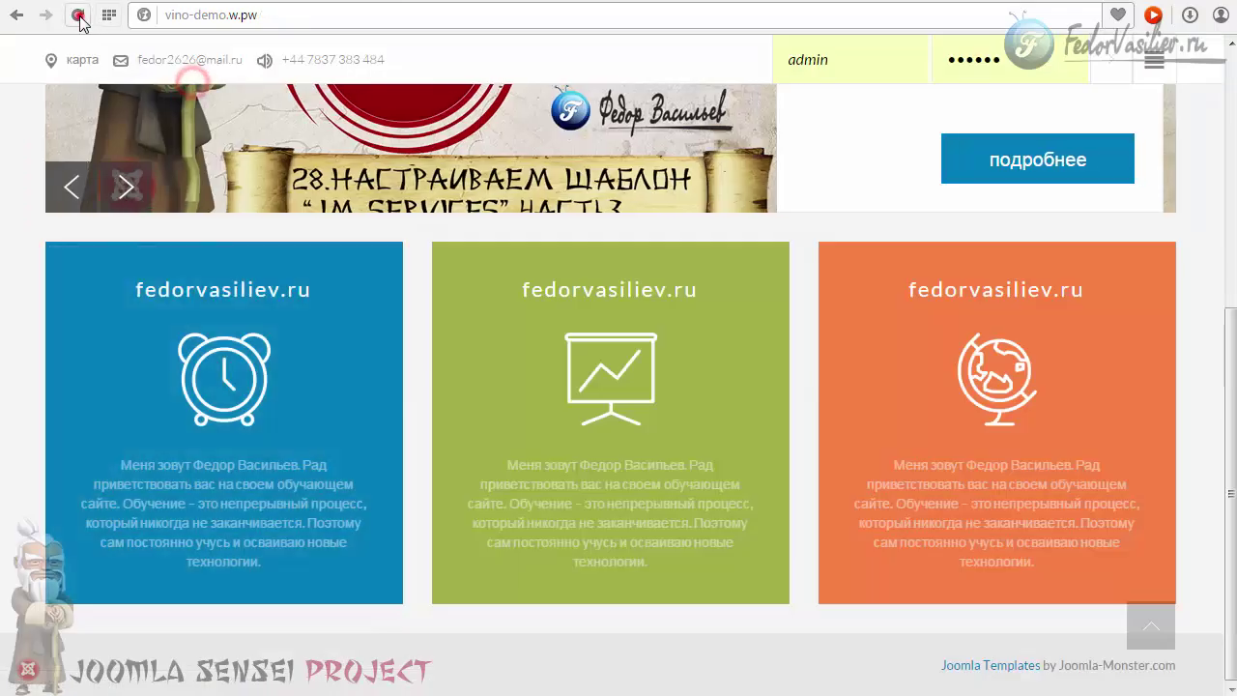
{"action": "left_click", "coordinate": [78, 14]}
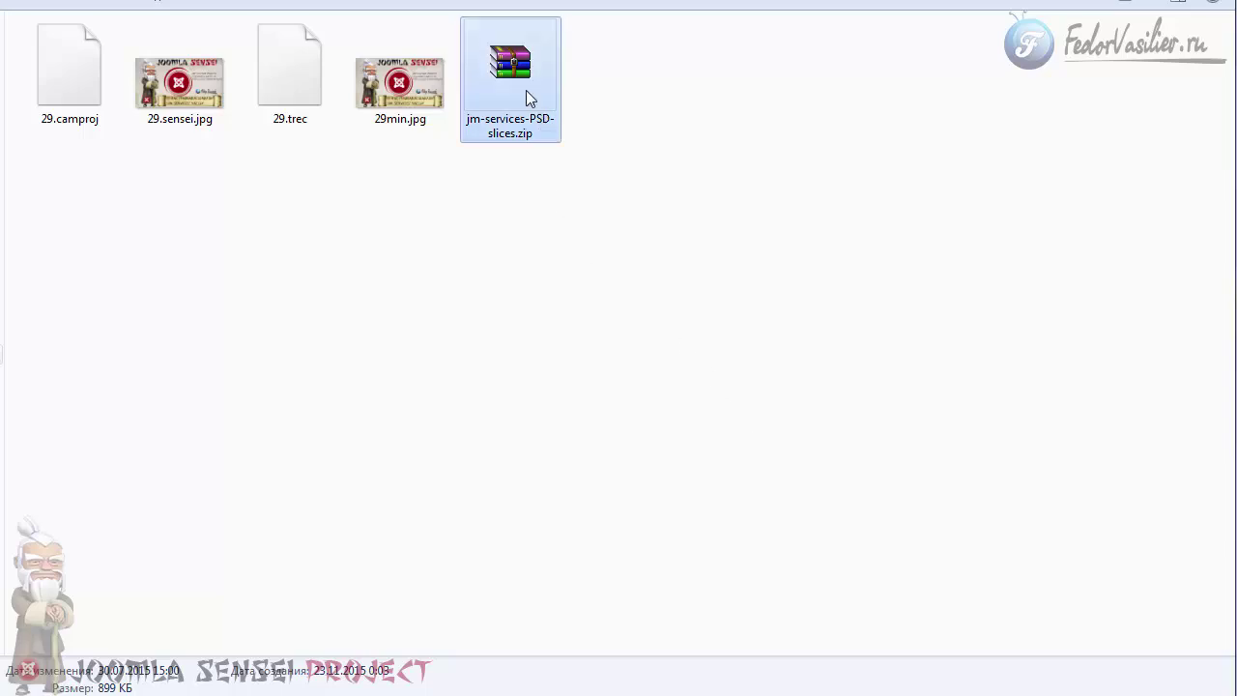
- Extract jm-services-PSD-slices.zip into its current folder in the file manager
{"action": "right_click", "coordinate": [487, 67]}
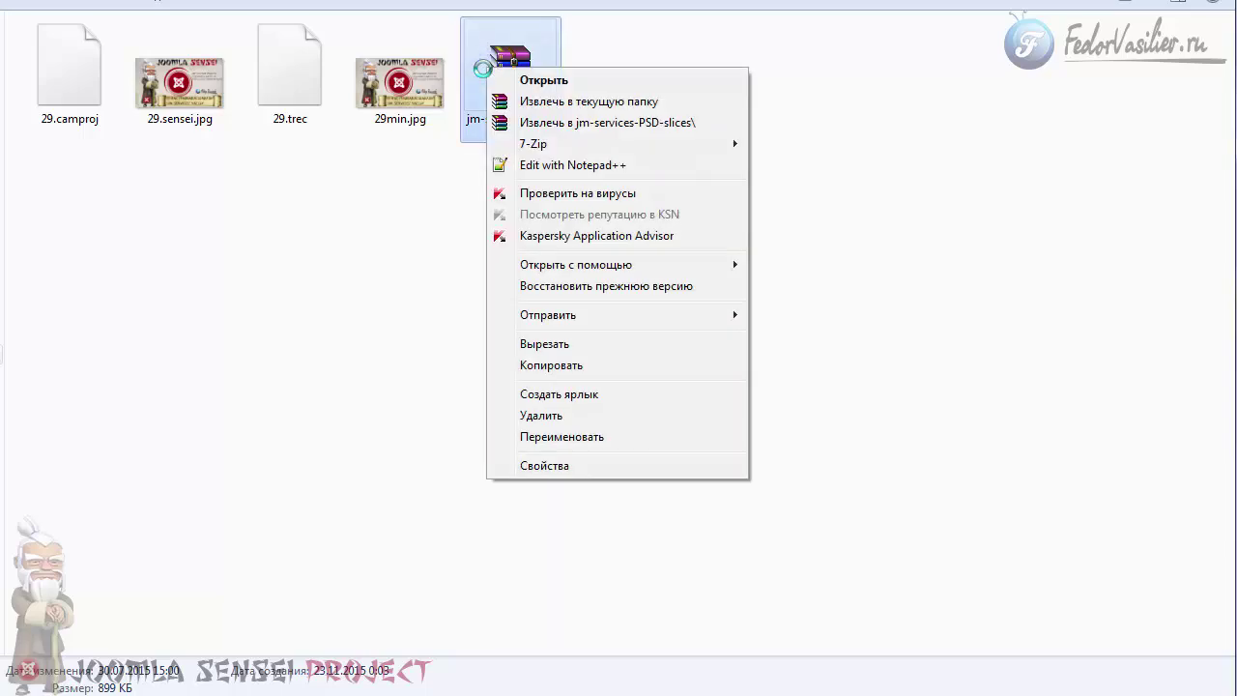
{"action": "left_click", "coordinate": [546, 102]}
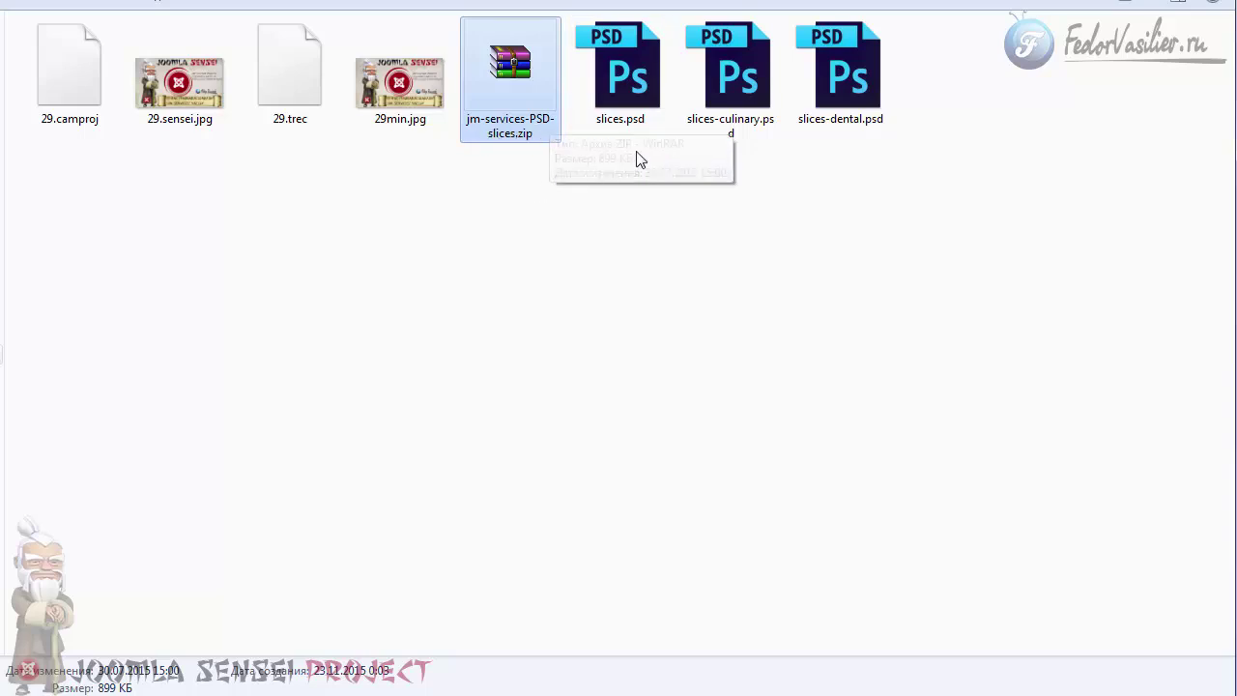
{"action": "left_click_drag", "start_coordinate": [883, 183], "coordinate": [590, 51]}
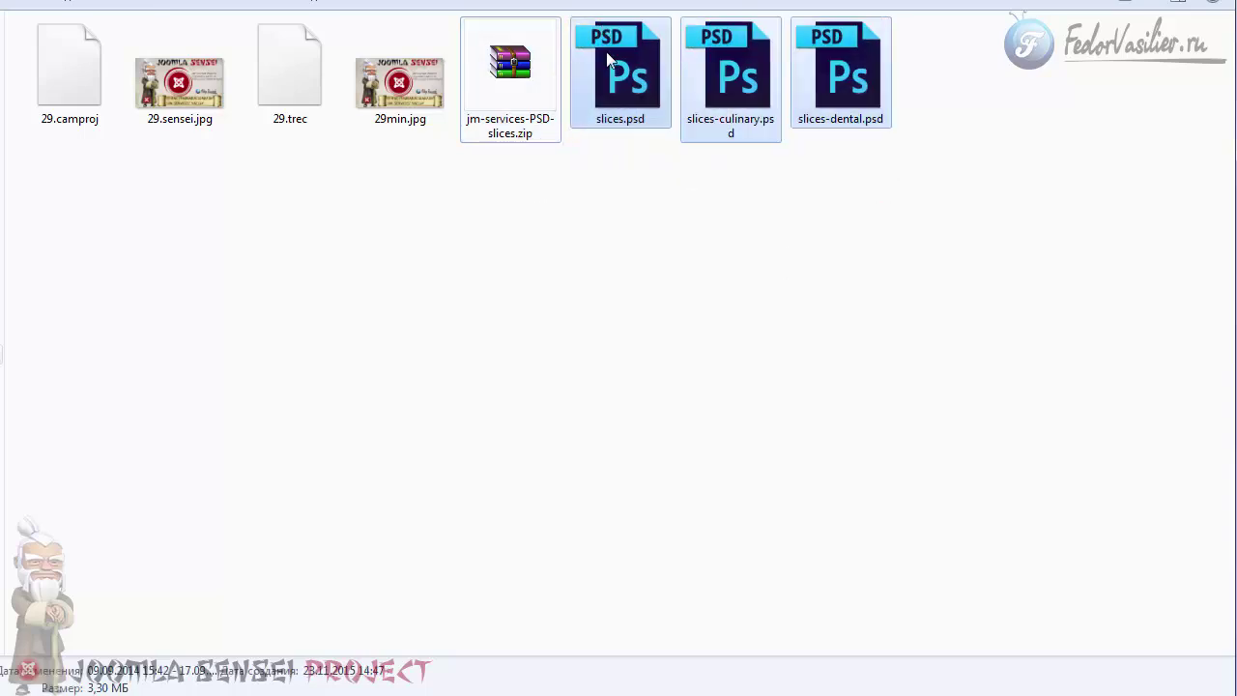
{"action": "left_click", "coordinate": [657, 210]}
{"action": "left_click_drag", "start_coordinate": [996, 145], "coordinate": [619, 72]}
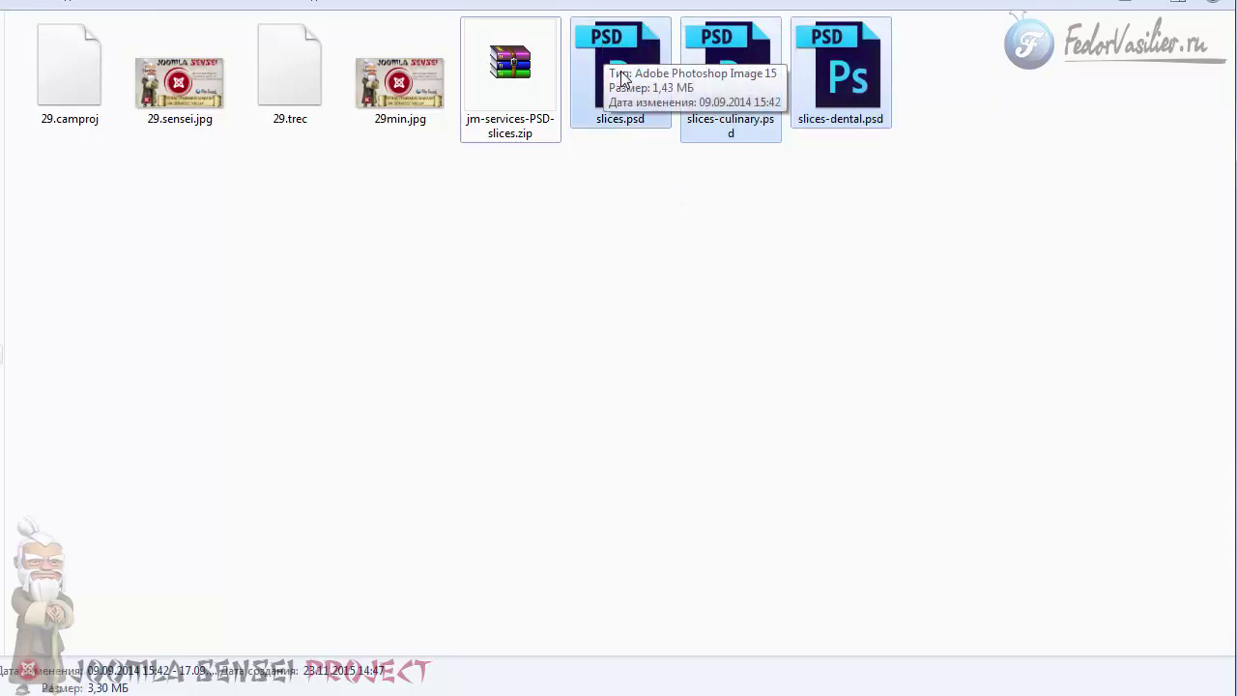
{"action": "left_click", "coordinate": [790, 224]}
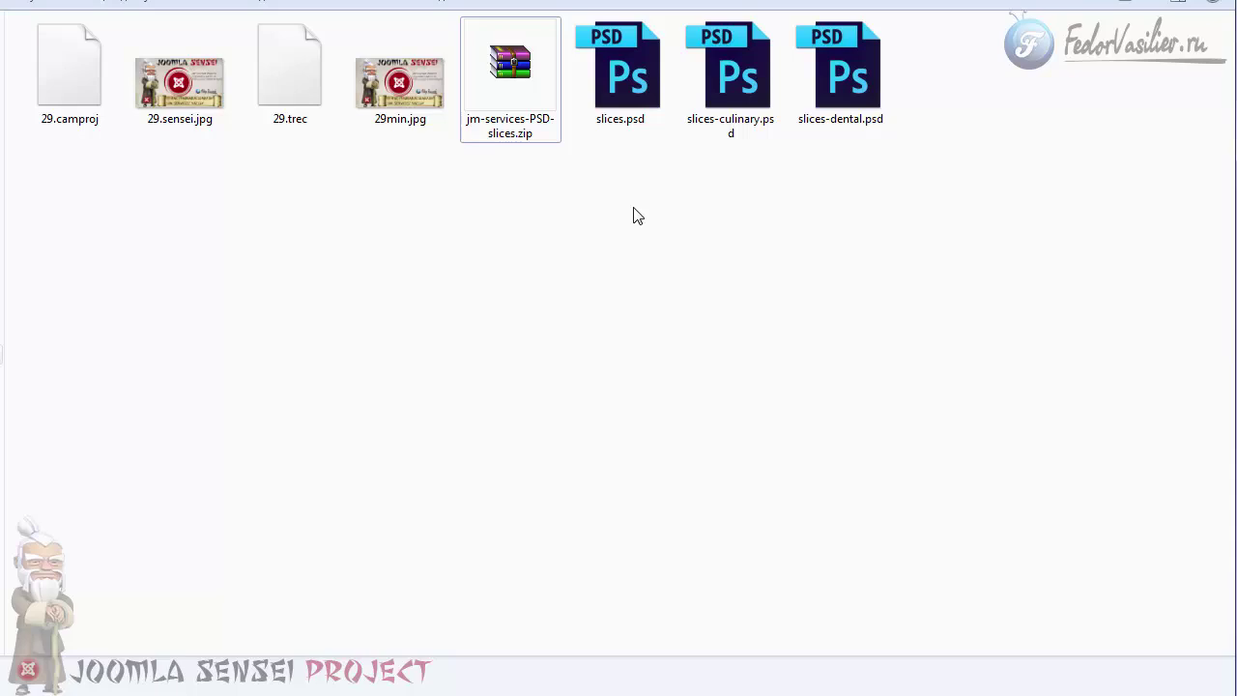
{"action": "left_click_drag", "start_coordinate": [877, 174], "coordinate": [623, 42]}
{"action": "left_click", "coordinate": [623, 42]}
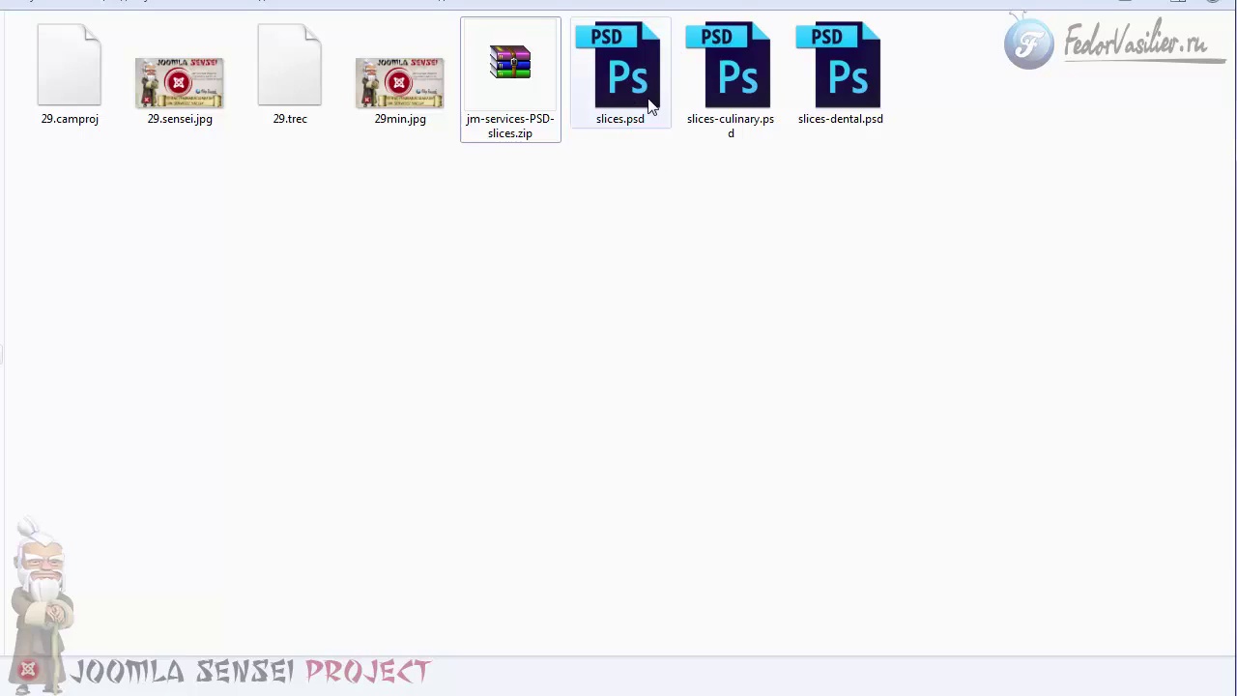
{"action": "key", "text": "Right"}
{"action": "key", "text": "Right"}
{"action": "key", "text": "Right"}
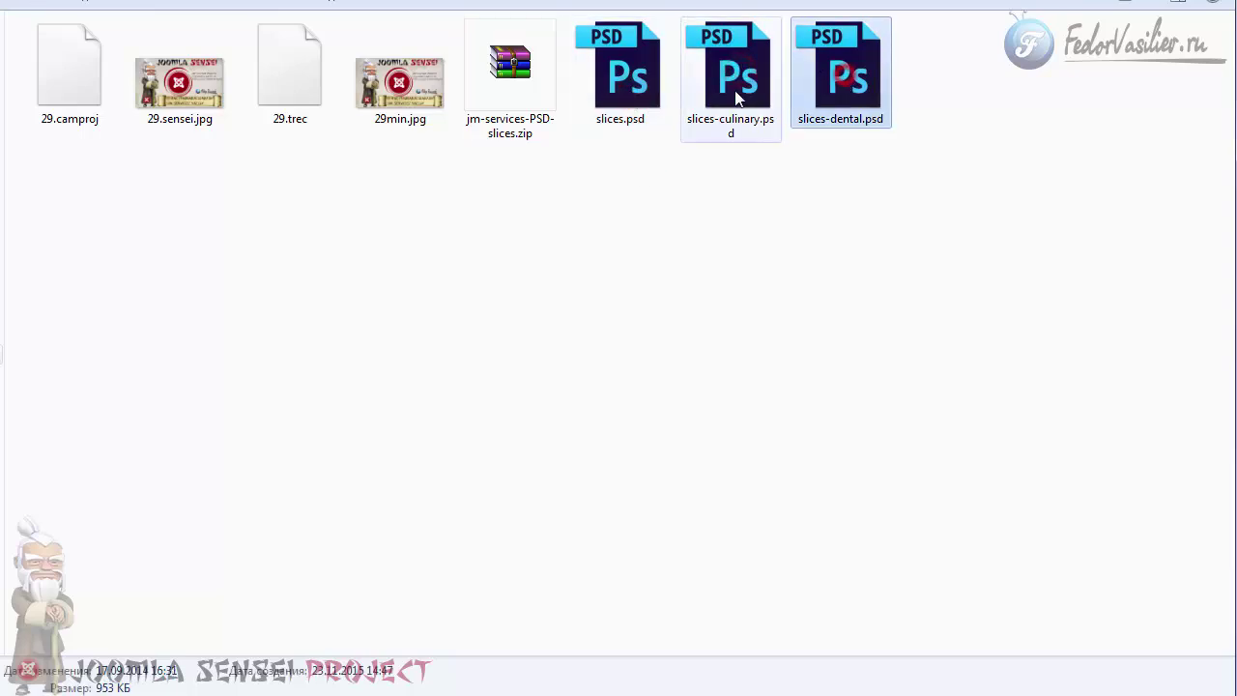
{"action": "key", "text": "Left"}
{"action": "left_click", "coordinate": [638, 105]}
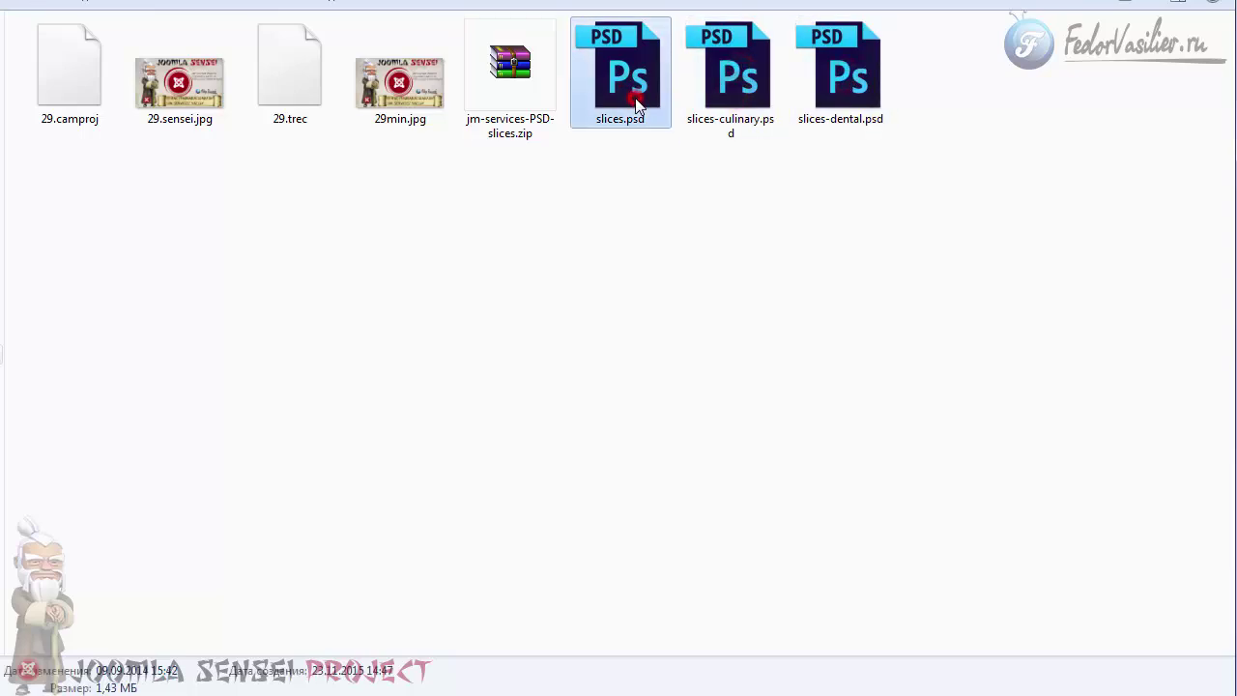
{"action": "left_click", "coordinate": [868, 176]}
{"action": "left_click_drag", "start_coordinate": [919, 191], "coordinate": [595, 36]}
{"action": "left_click", "coordinate": [631, 191]}
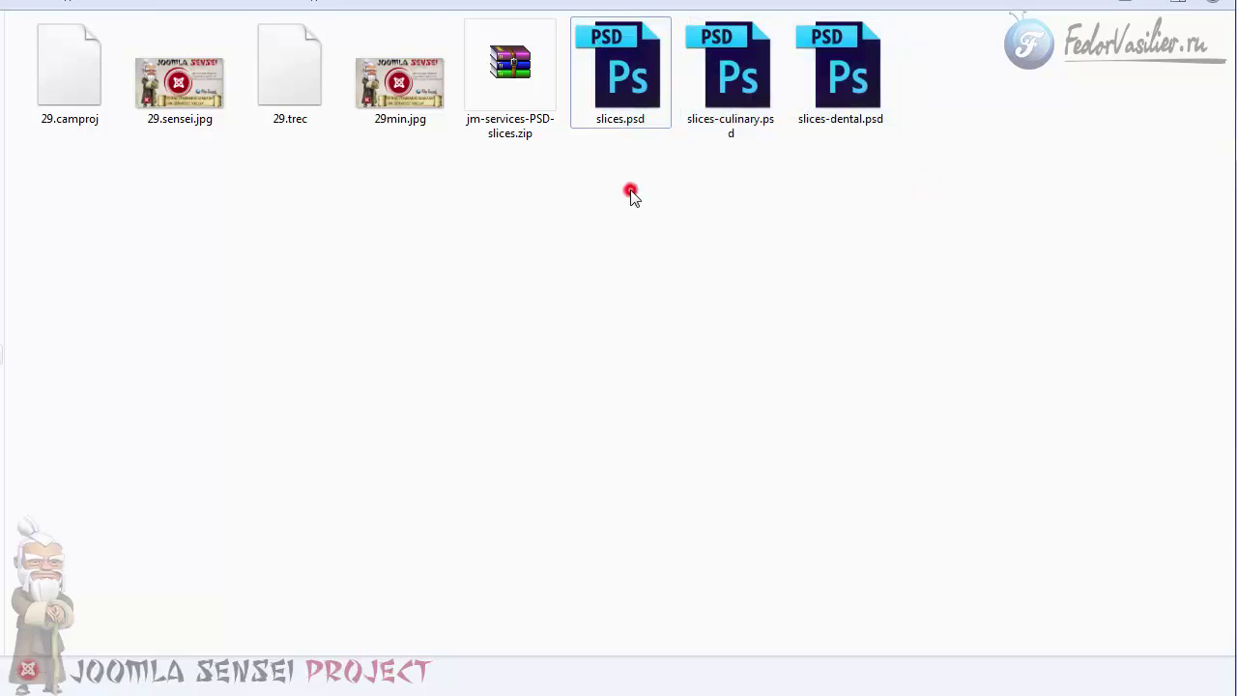
- Open slices.psd and slices-culinary.psd in Photoshop, using the embedded color profile for each
{"action": "double_click", "coordinate": [631, 83]}
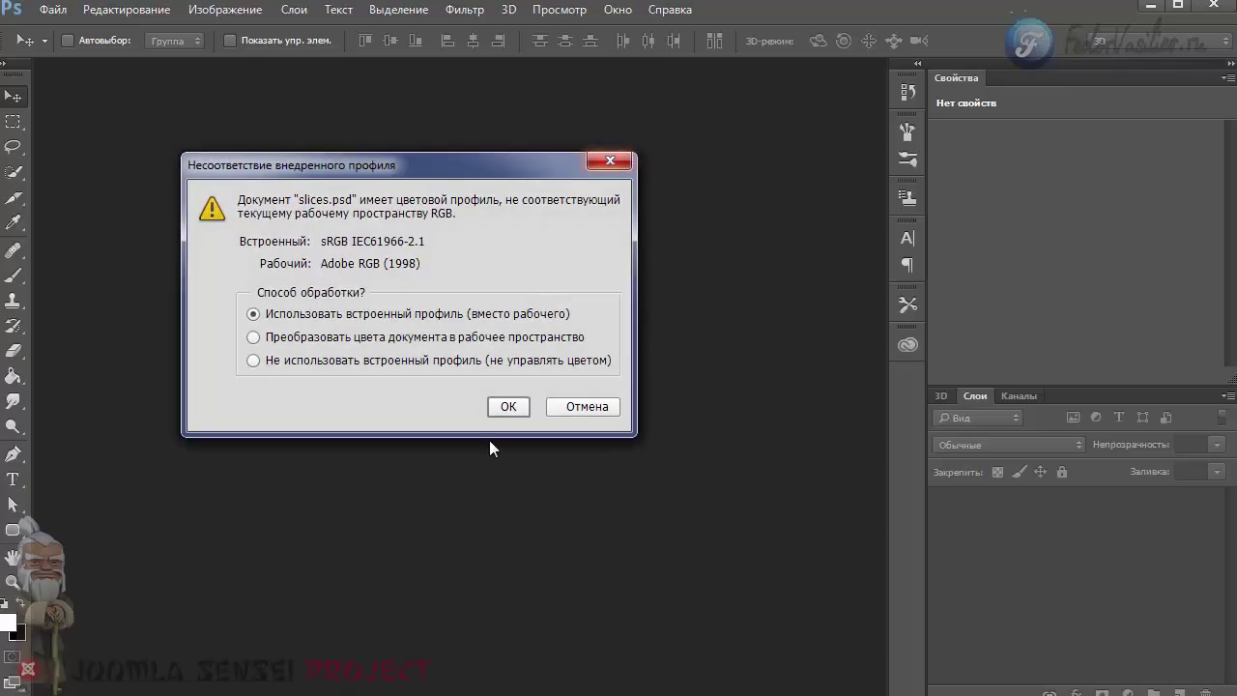
{"action": "left_click", "coordinate": [506, 406]}
{"action": "left_click", "coordinate": [586, 302]}
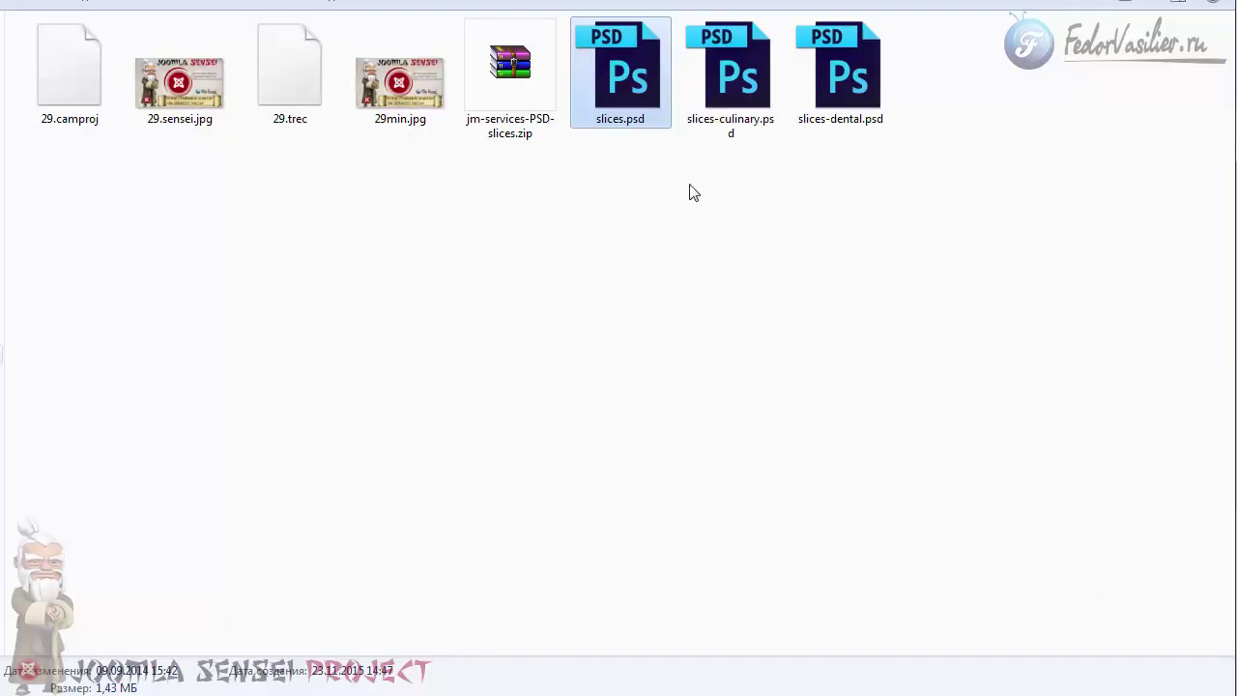
{"action": "double_click", "coordinate": [729, 69]}
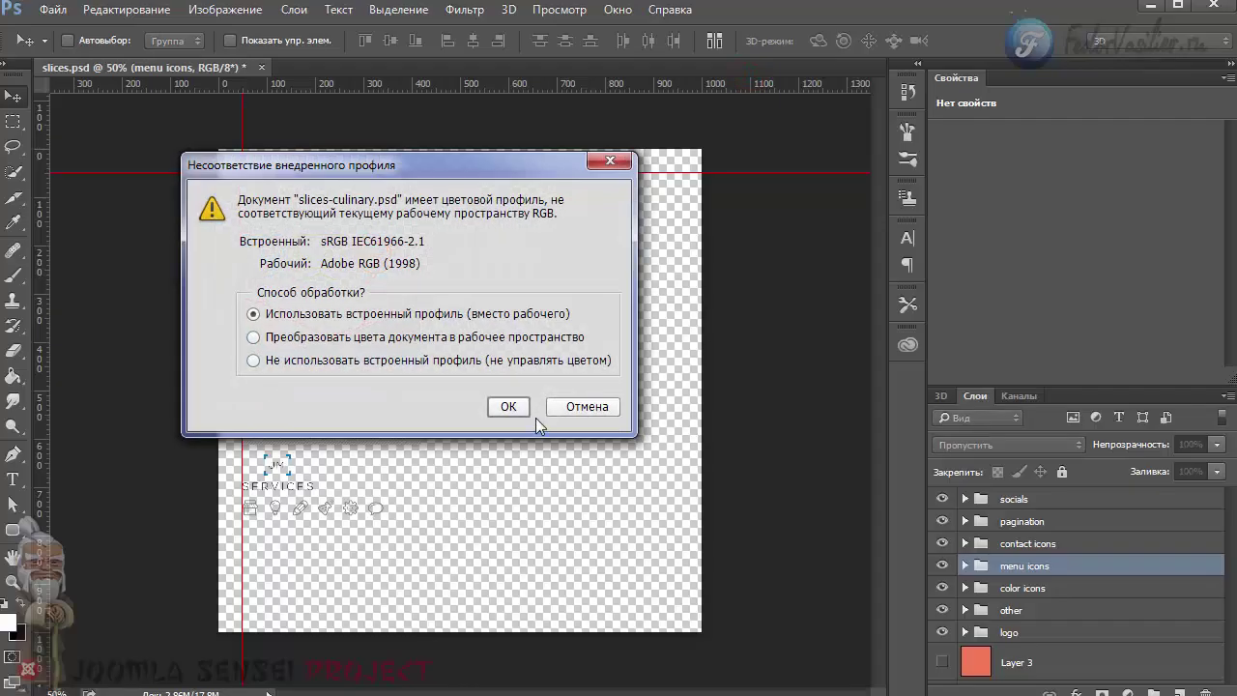
{"action": "left_click", "coordinate": [514, 407]}
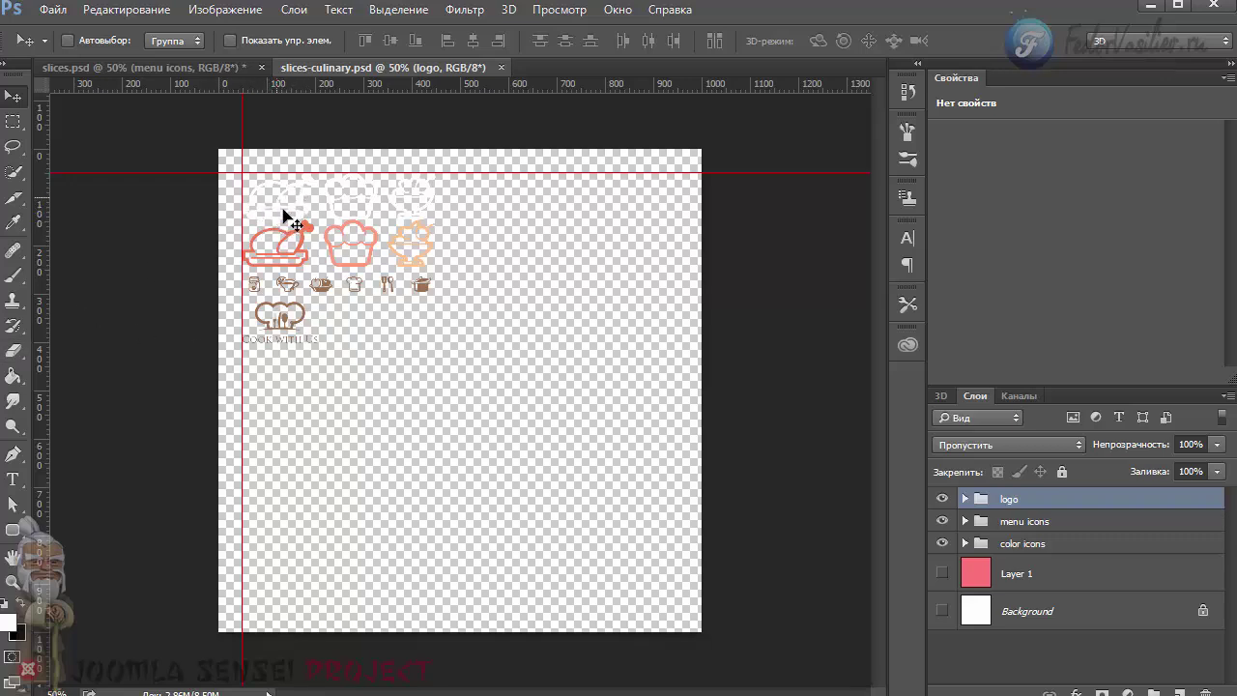
- Preview the culinary icons against the pink Layer 1 and the white Background, leaving both layers hidden at the end
{"action": "left_click", "coordinate": [943, 573]}
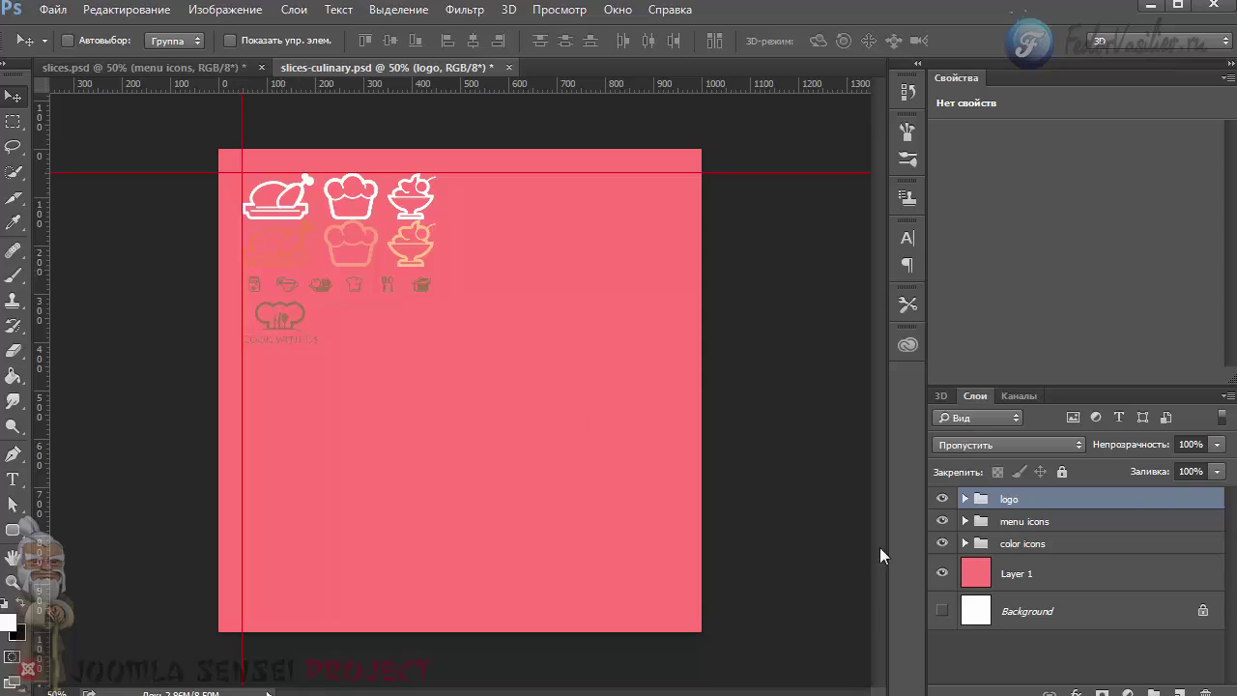
{"action": "left_click", "coordinate": [942, 612]}
{"action": "left_click", "coordinate": [942, 575]}
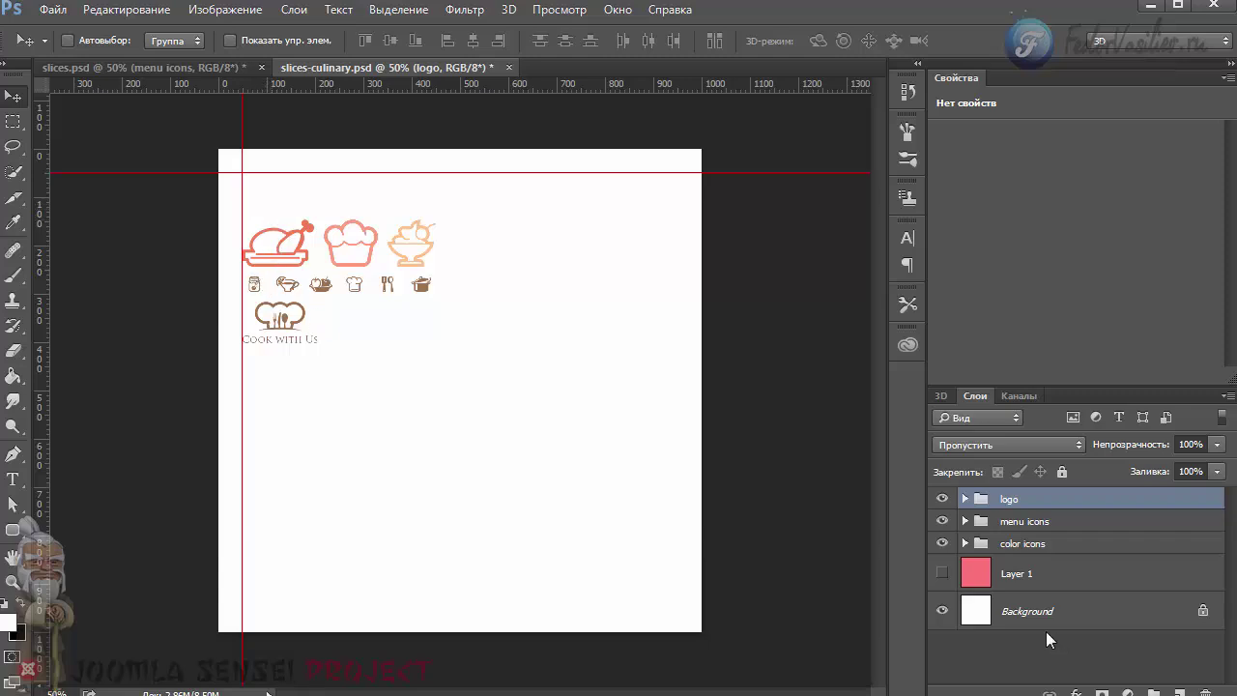
{"action": "left_click", "coordinate": [944, 575]}
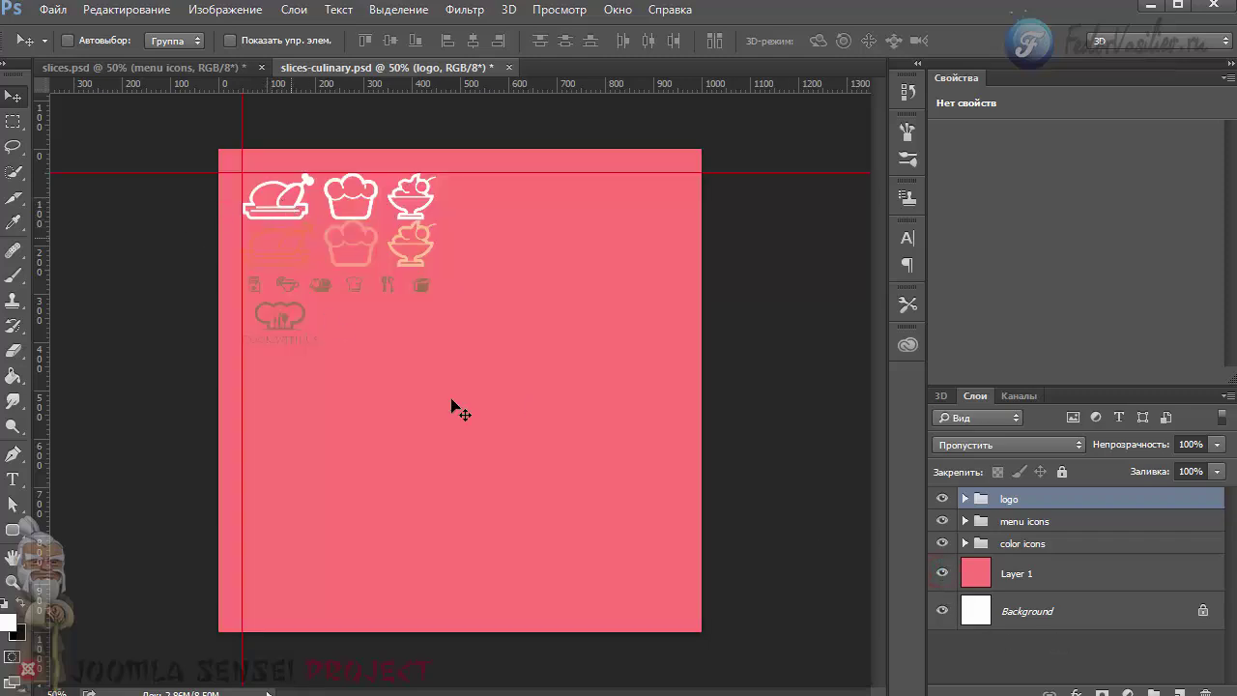
{"action": "left_click", "coordinate": [943, 575]}
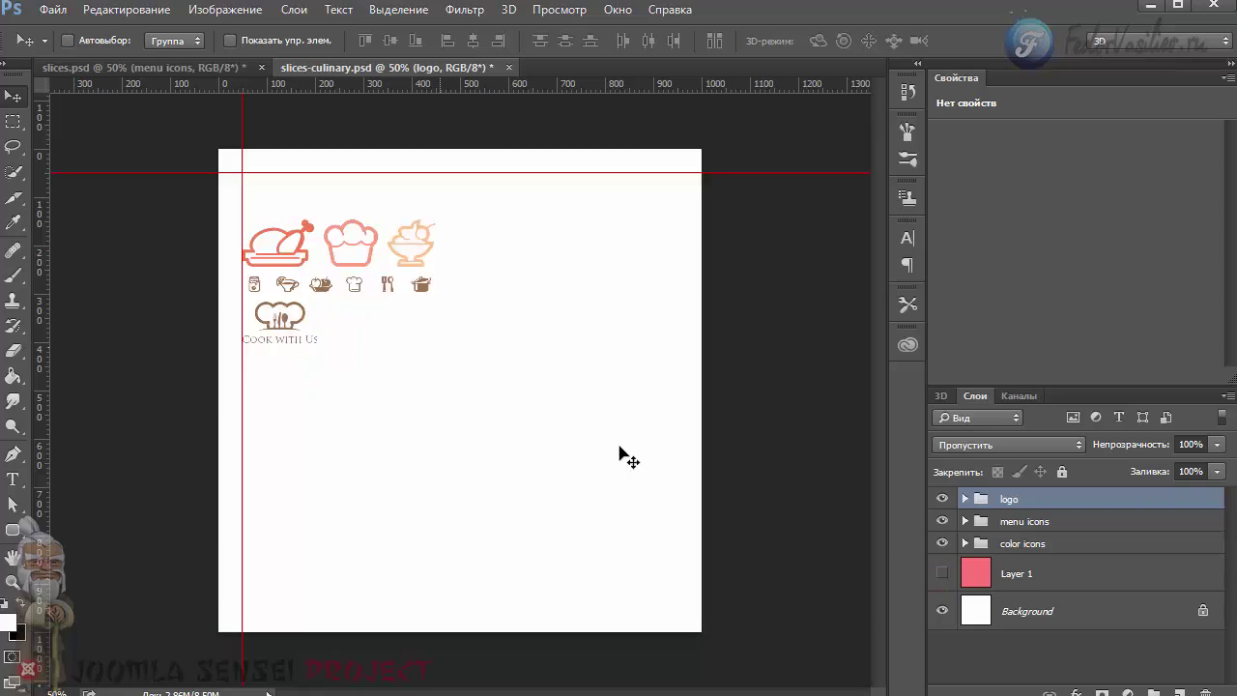
{"action": "left_click", "coordinate": [944, 611]}
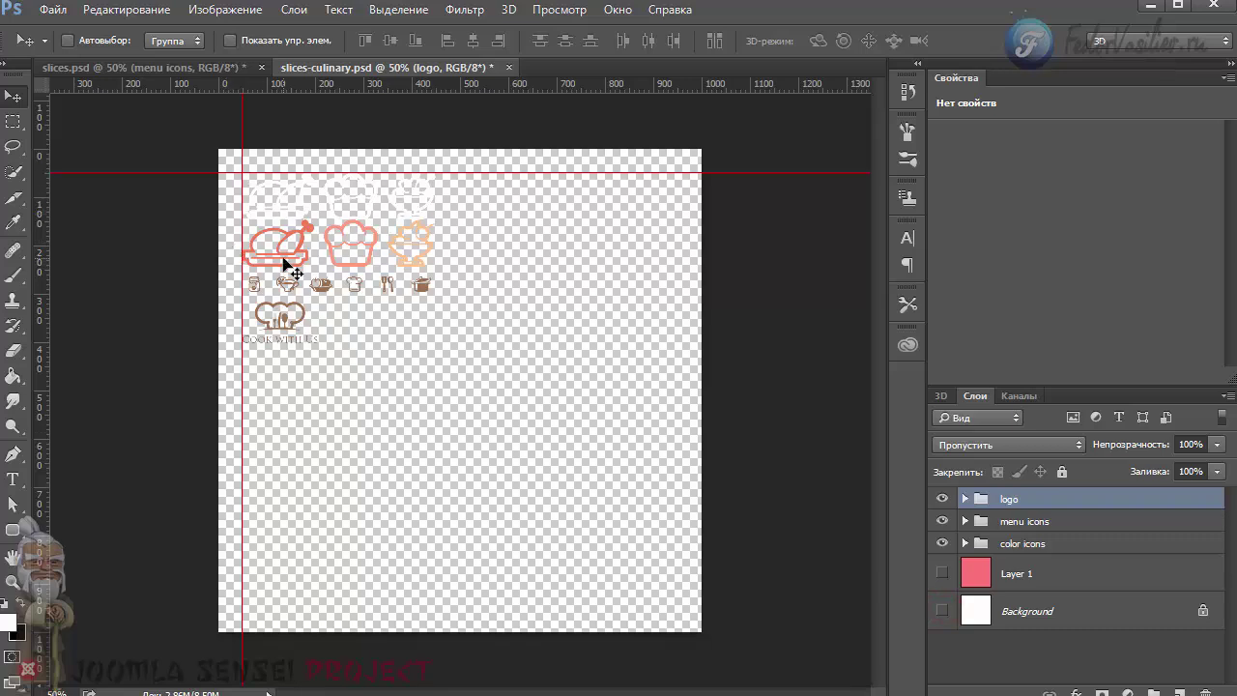
- Show the slices with the Slice tool and export all of them for the web as transparent PNG-24 images into folder 29
{"action": "left_click", "coordinate": [14, 203]}
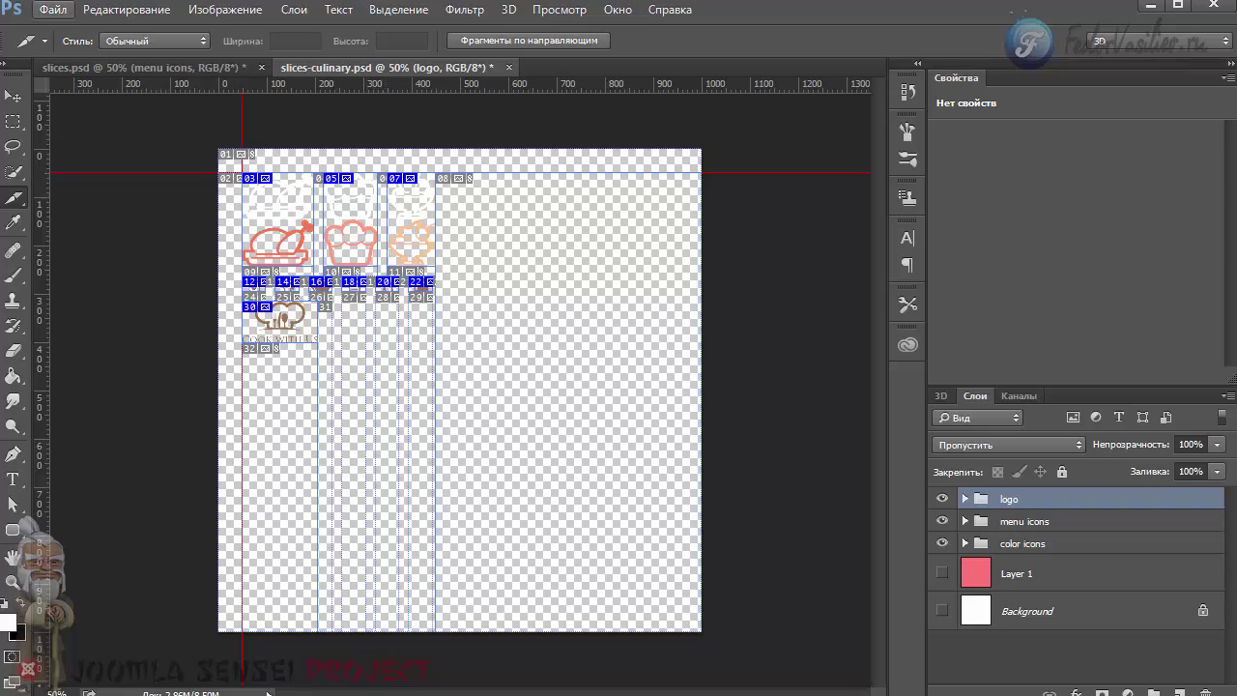
{"action": "left_click", "coordinate": [53, 11]}
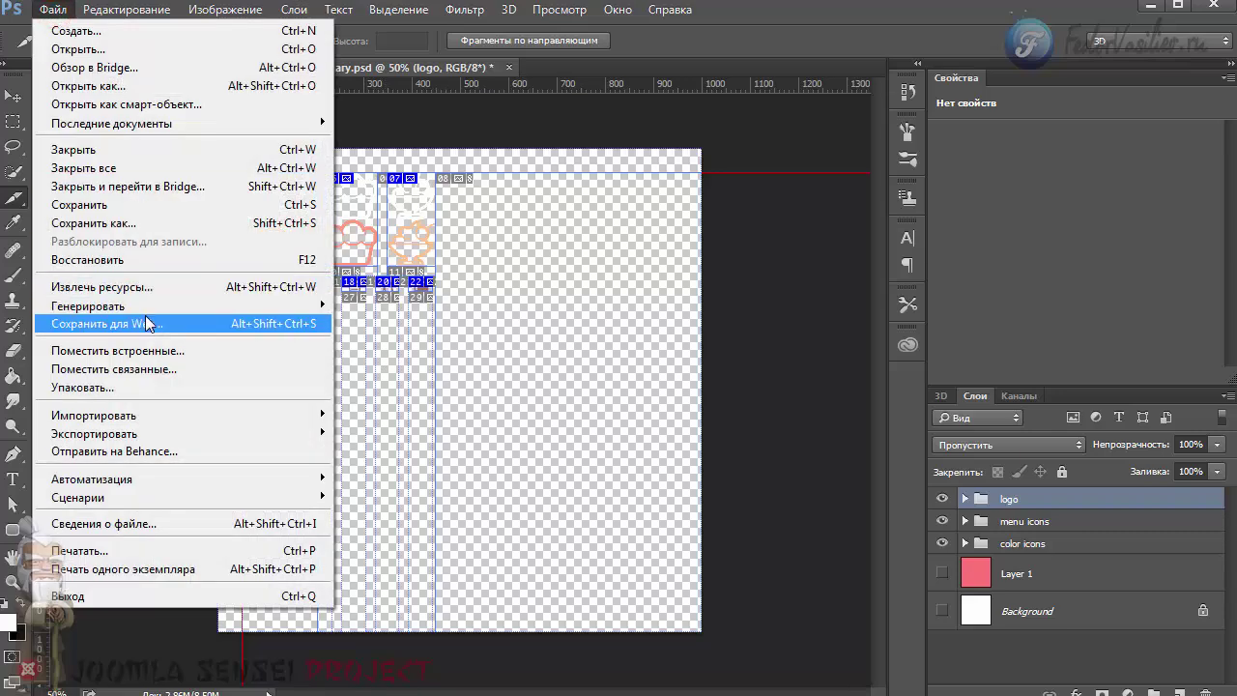
{"action": "left_click", "coordinate": [645, 27]}
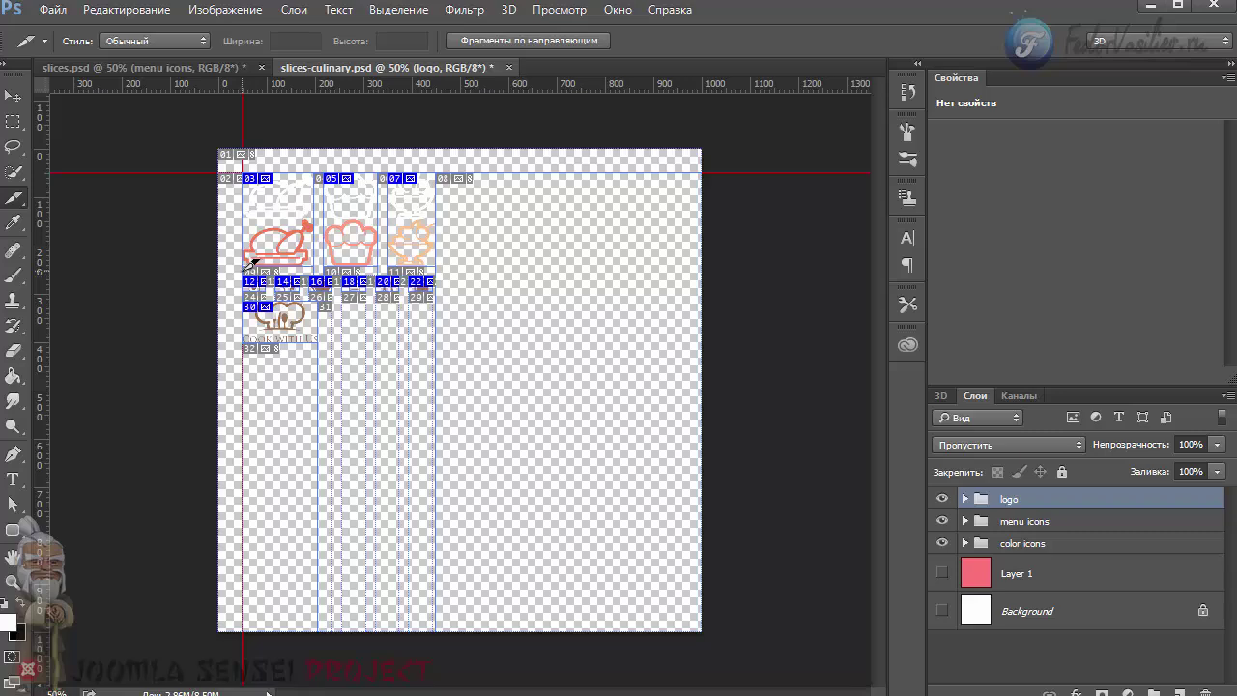
{"action": "left_click", "coordinate": [53, 10]}
{"action": "left_click", "coordinate": [127, 326]}
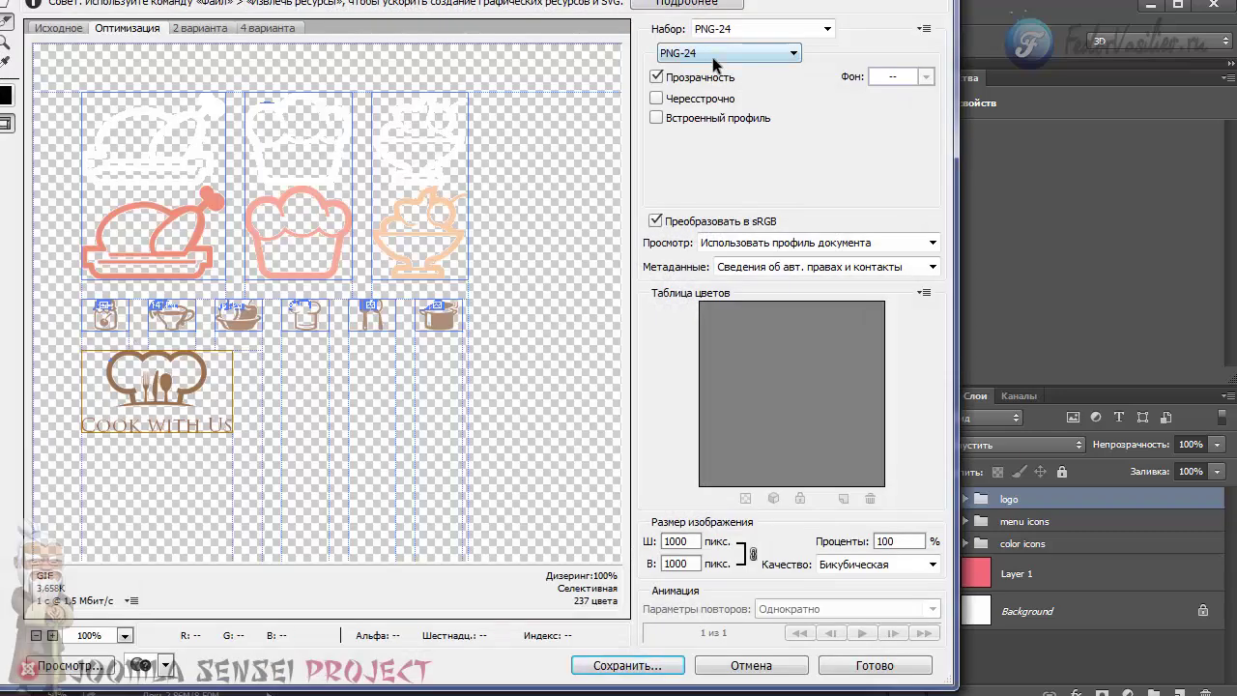
{"action": "left_click", "coordinate": [696, 51]}
{"action": "left_click", "coordinate": [686, 120]}
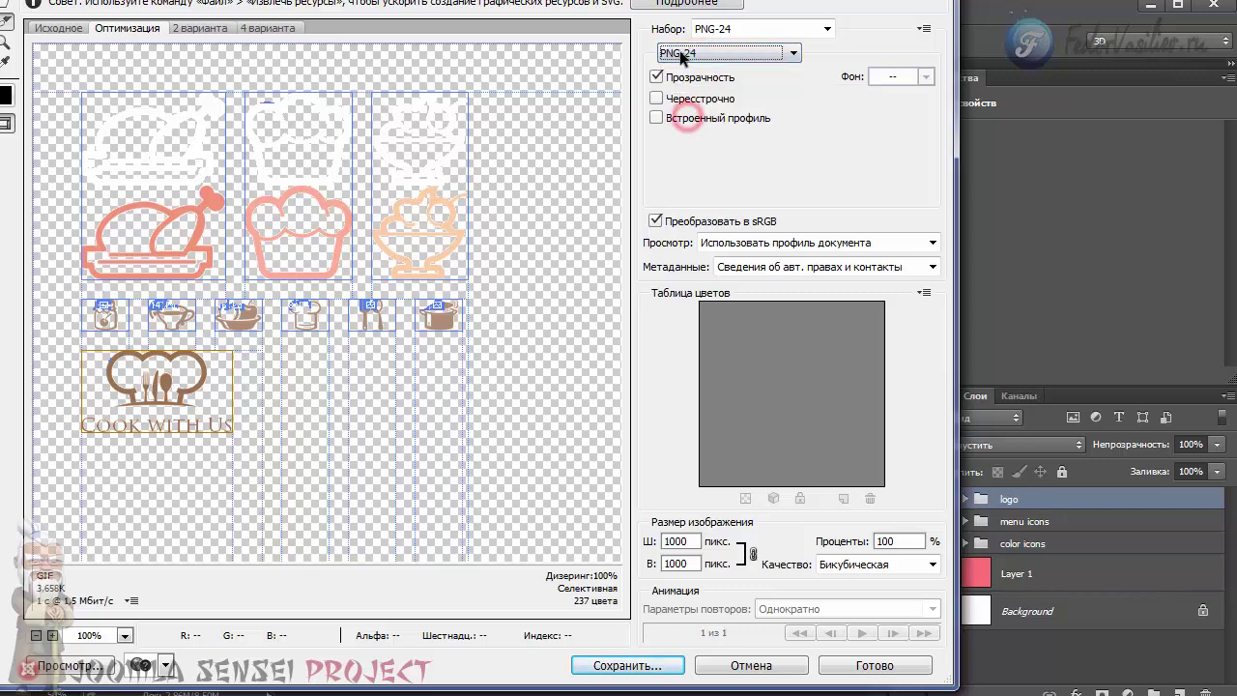
{"action": "left_click", "coordinate": [641, 667]}
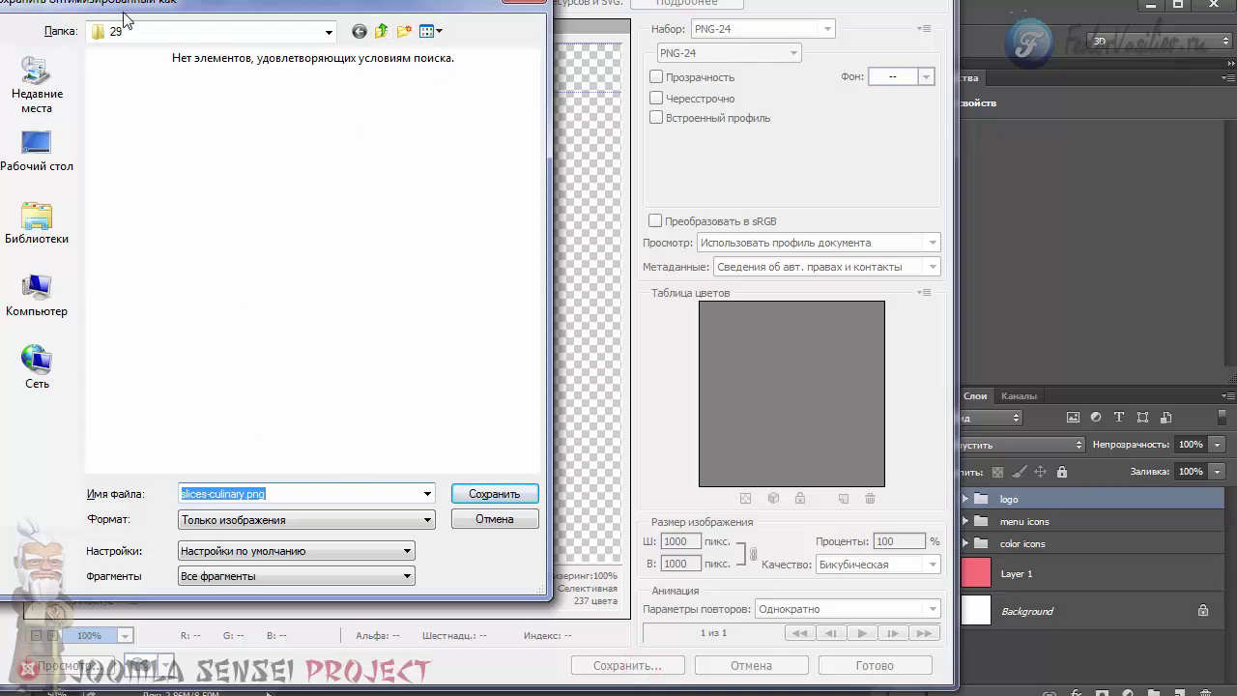
{"action": "left_click", "coordinate": [494, 494]}
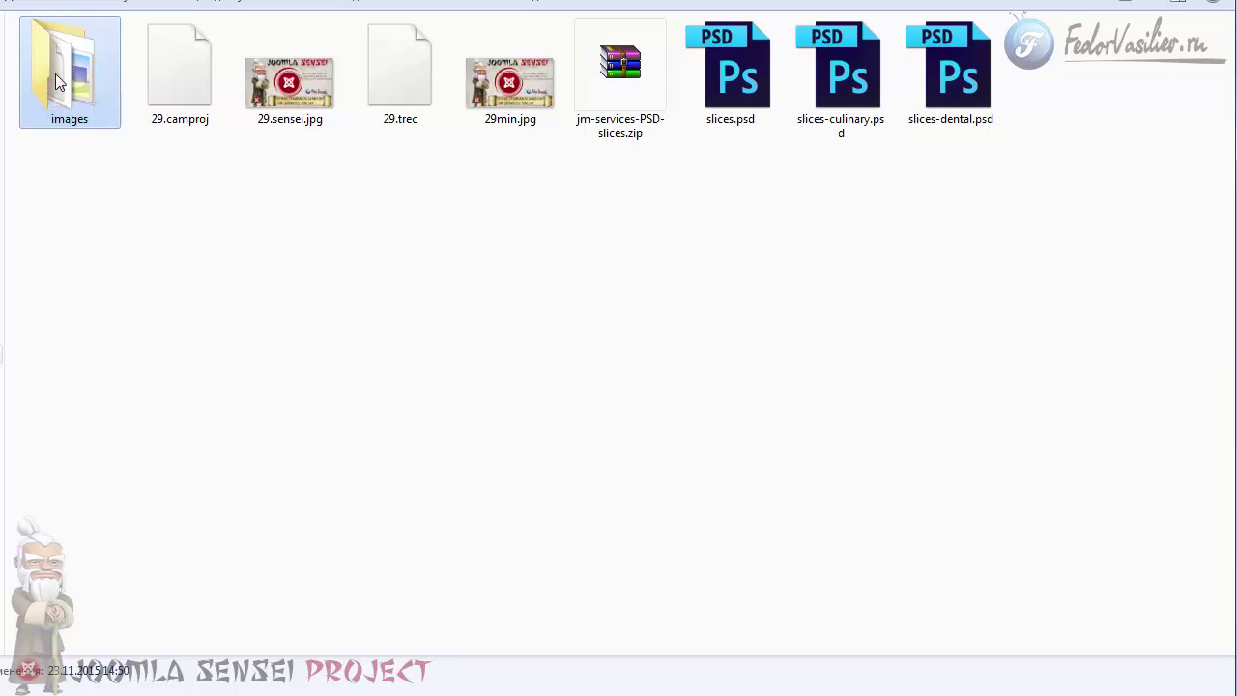
- Open the exported images folder in the file manager and examine color-icon1.png, color-icon2.png and color-icon3.png among the slices
{"action": "double_click", "coordinate": [64, 77]}
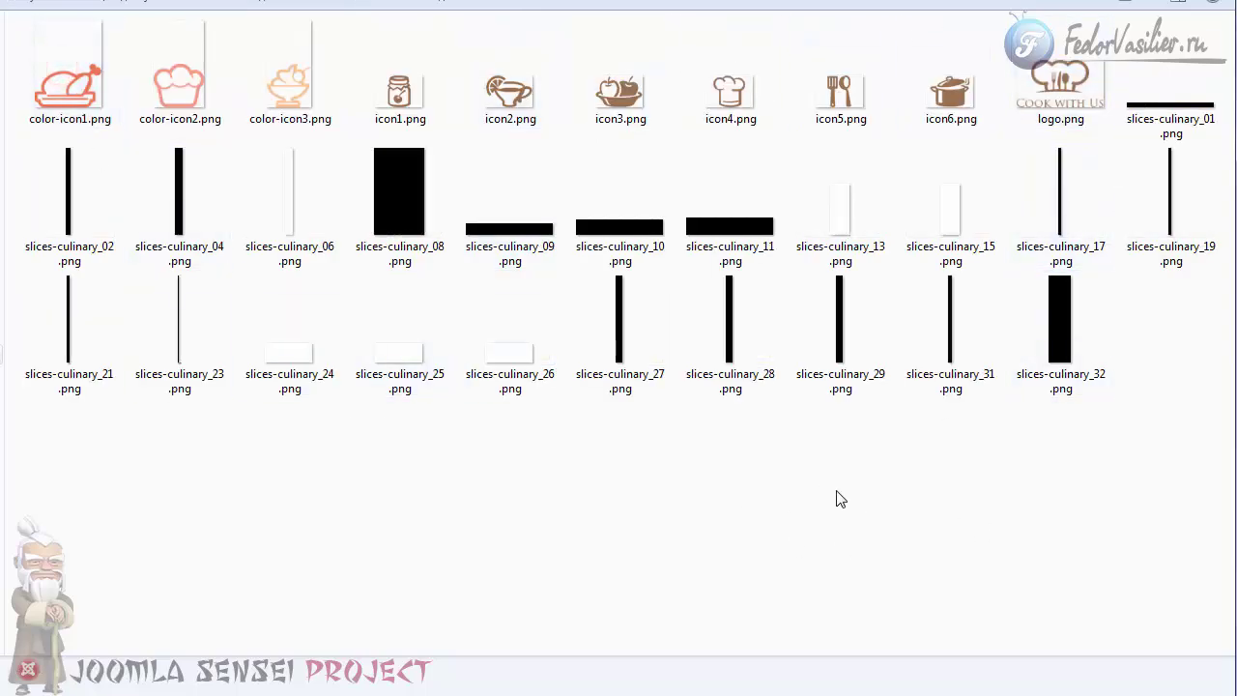
{"action": "left_click_drag", "start_coordinate": [1112, 538], "coordinate": [488, 18]}
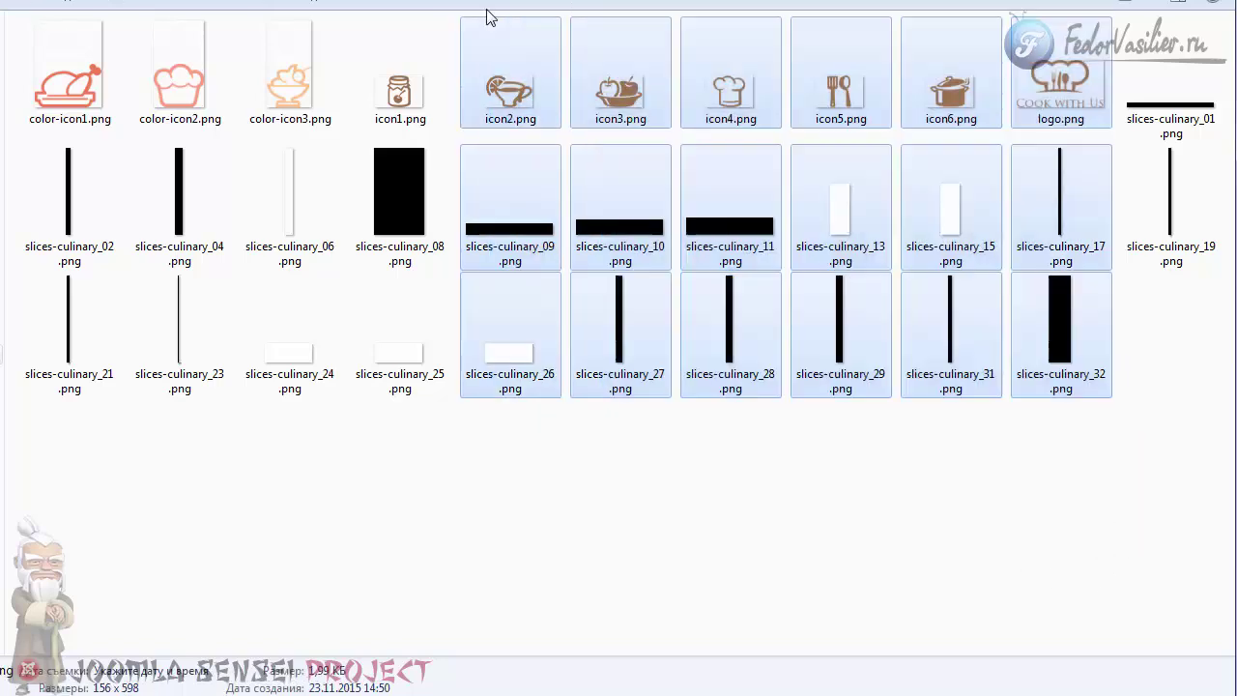
{"action": "left_click", "coordinate": [542, 489]}
{"action": "left_click", "coordinate": [75, 86]}
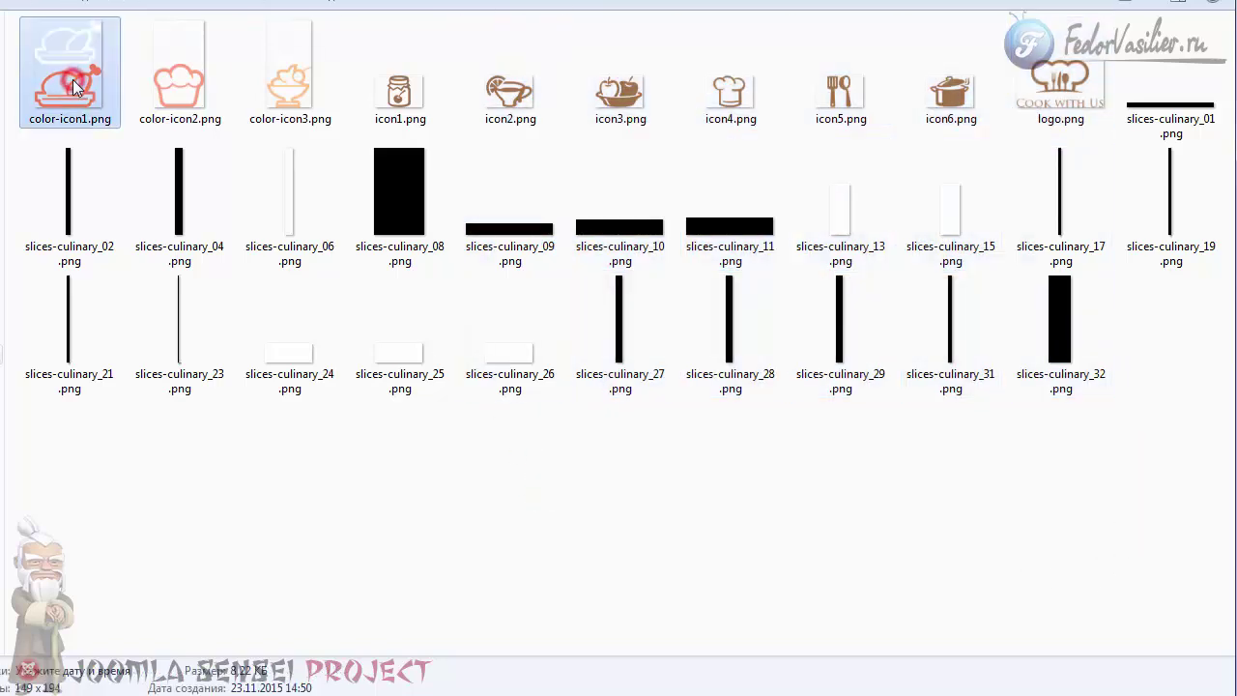
{"action": "left_click", "coordinate": [161, 100]}
{"action": "left_click", "coordinate": [71, 123]}
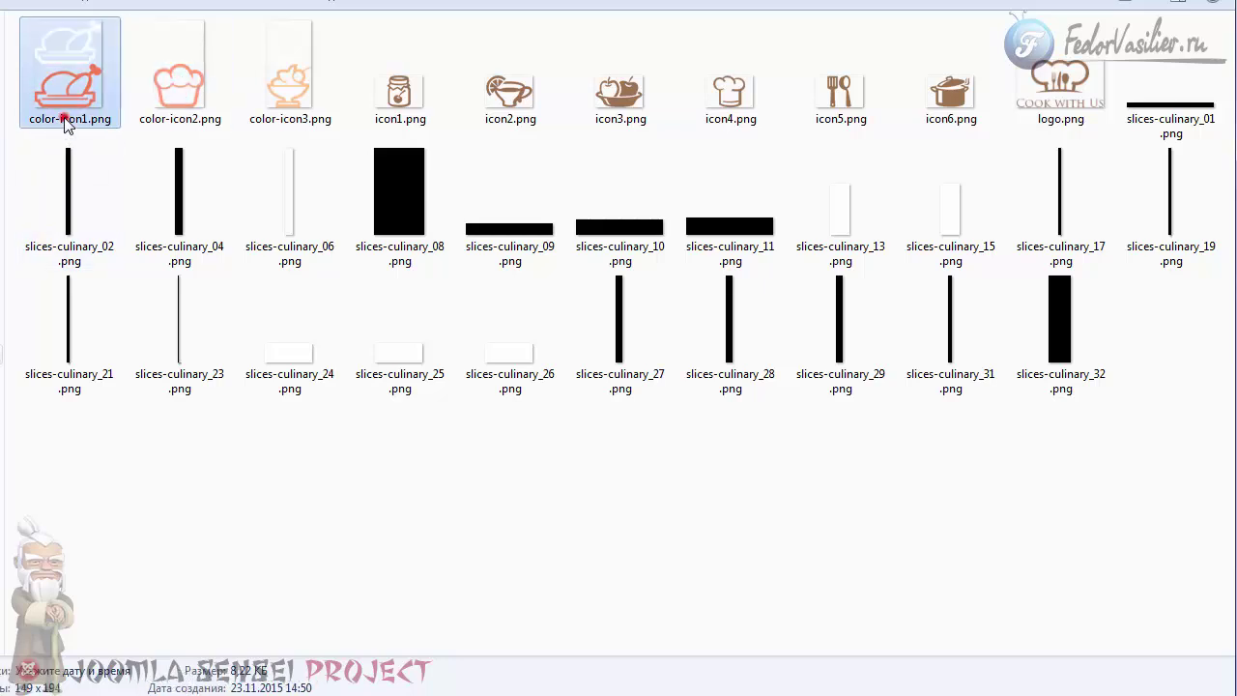
{"action": "left_click", "coordinate": [177, 130]}
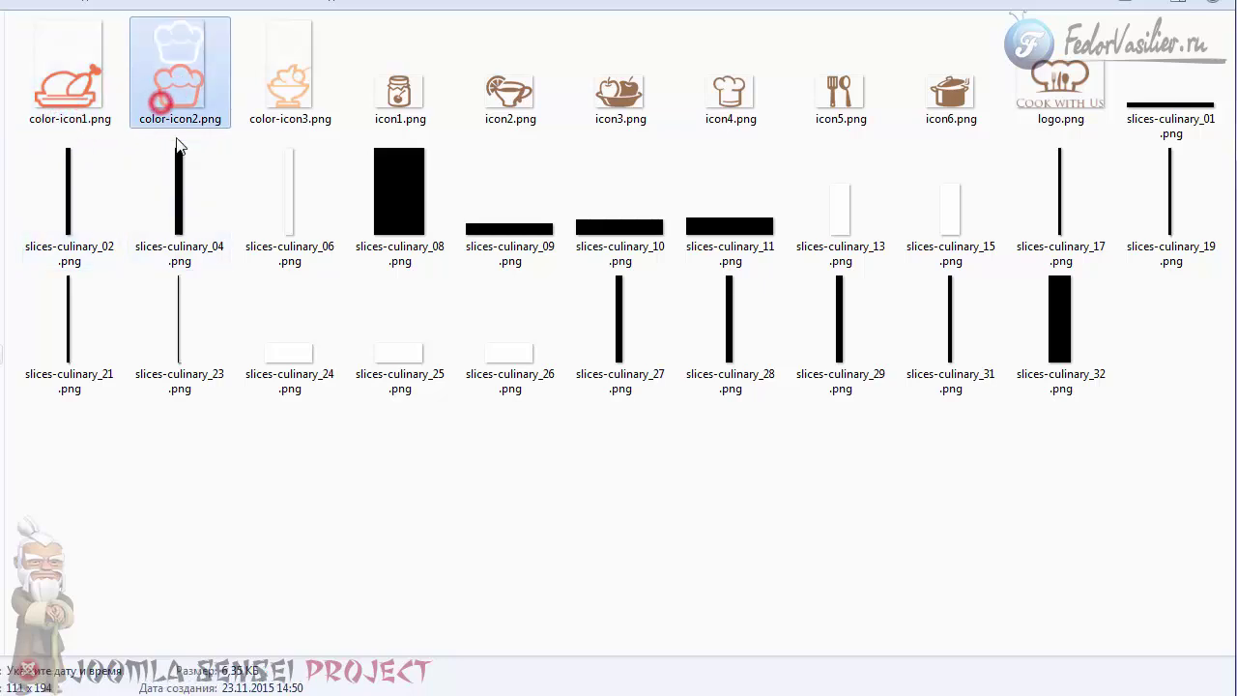
{"action": "left_click", "coordinate": [324, 97]}
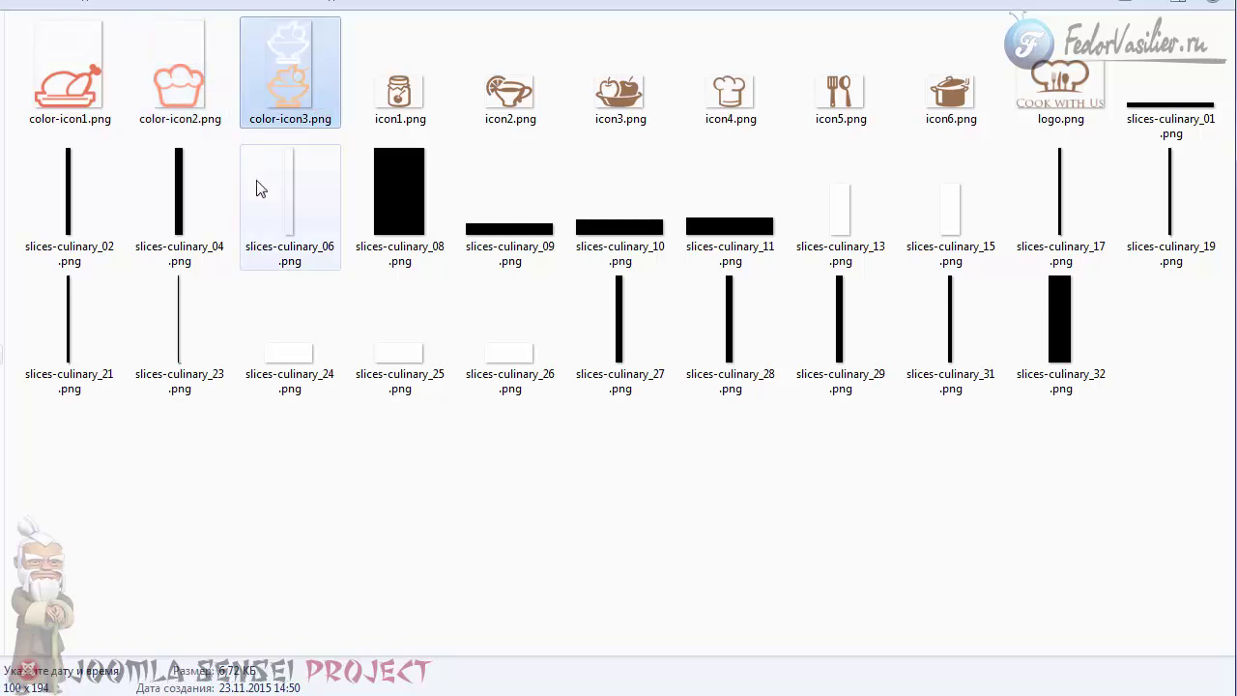
{"action": "left_click", "coordinate": [66, 121]}
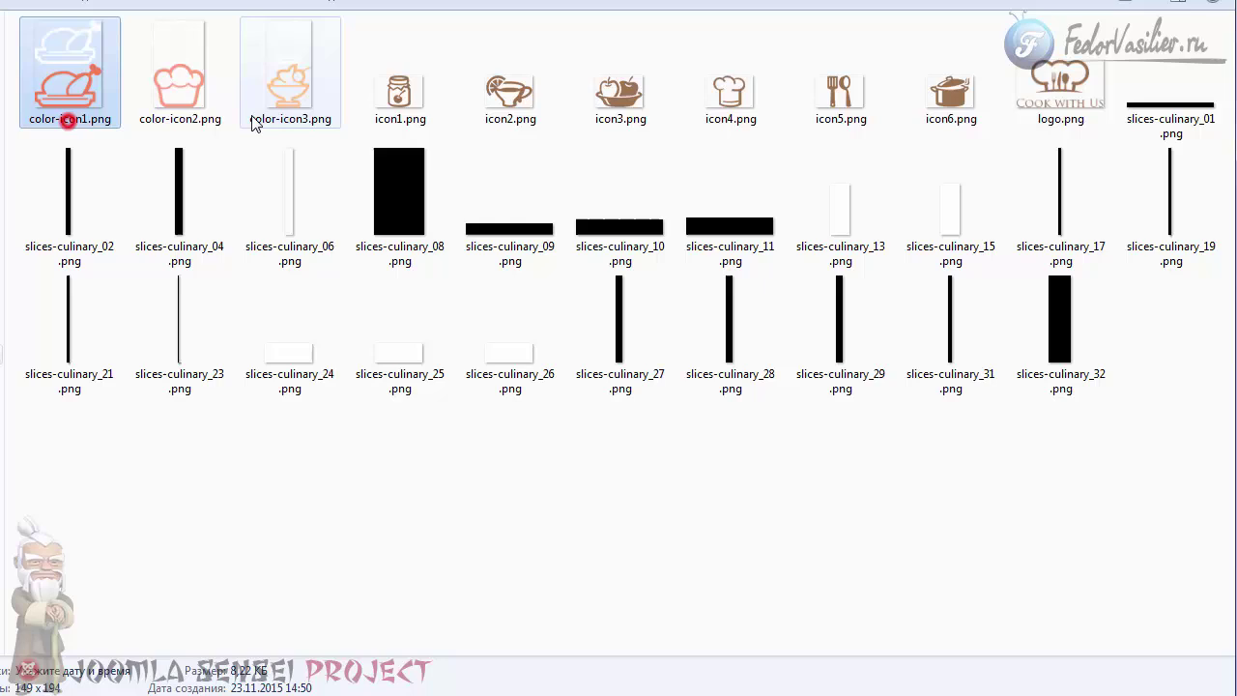
{"action": "left_click", "coordinate": [294, 81]}
{"action": "left_click", "coordinate": [97, 58]}
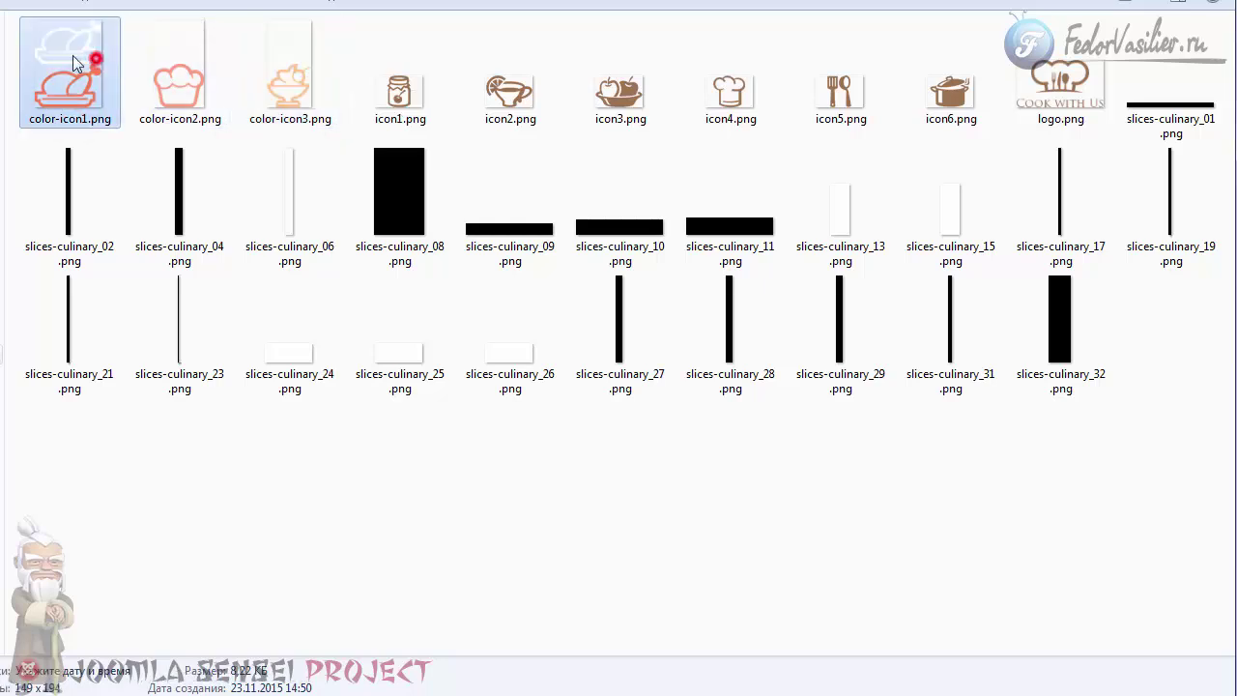
- Check the names and PNG extensions of the three color-icon files without renaming them
{"action": "left_click", "coordinate": [112, 124]}
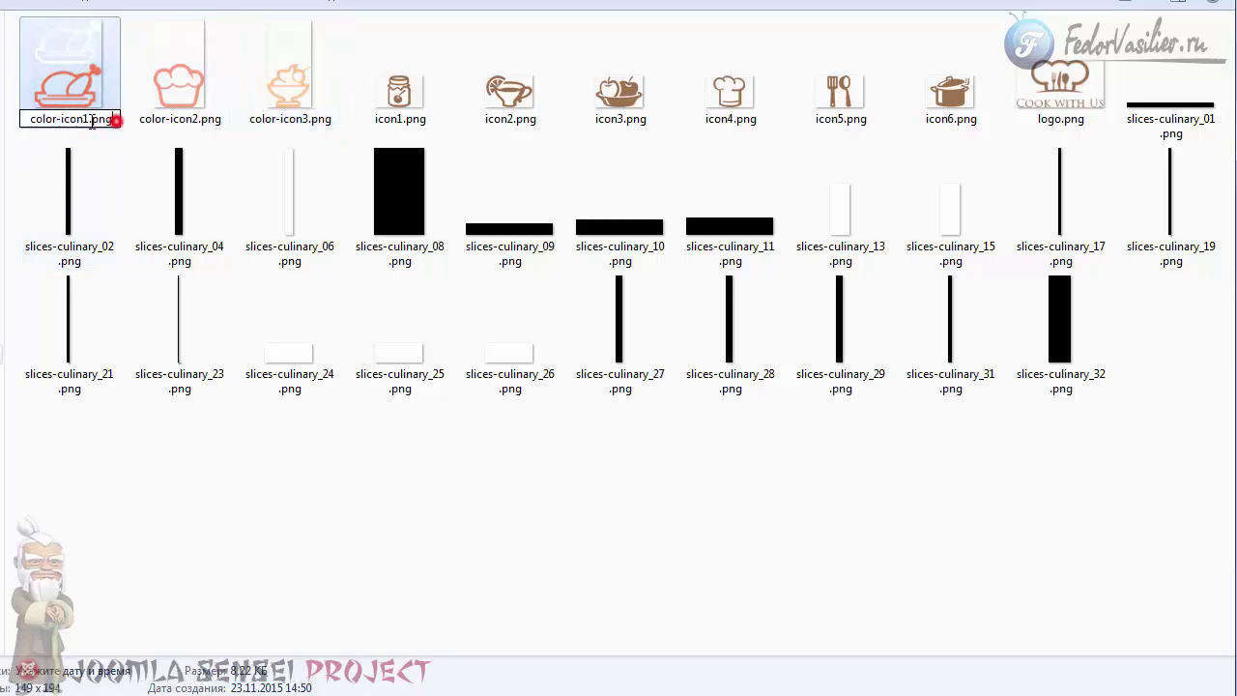
{"action": "left_click", "coordinate": [162, 110]}
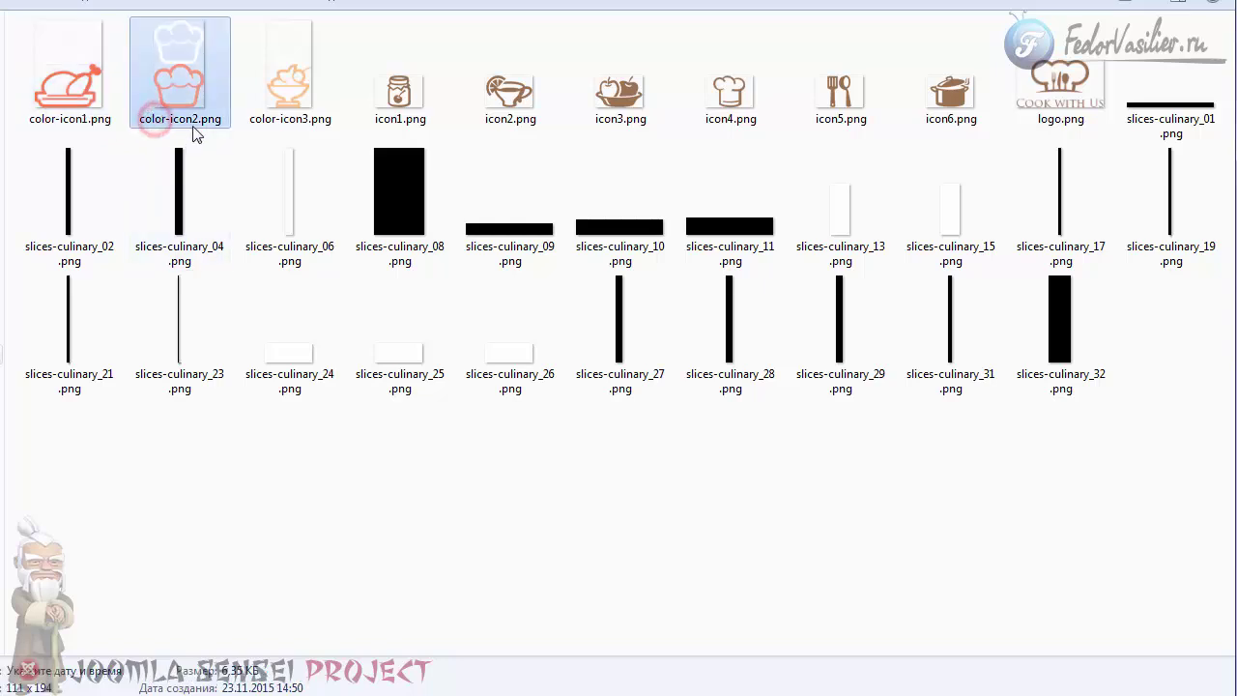
{"action": "left_click", "coordinate": [198, 118]}
{"action": "double_click", "coordinate": [207, 120]}
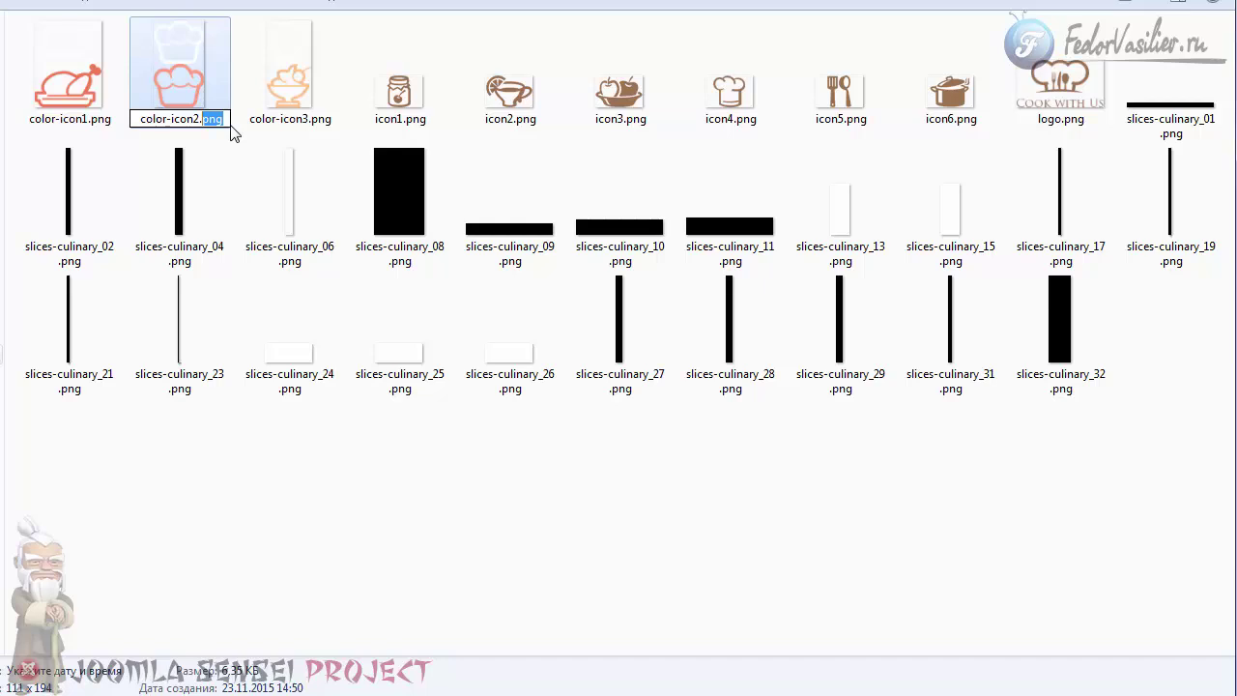
{"action": "left_click", "coordinate": [267, 147]}
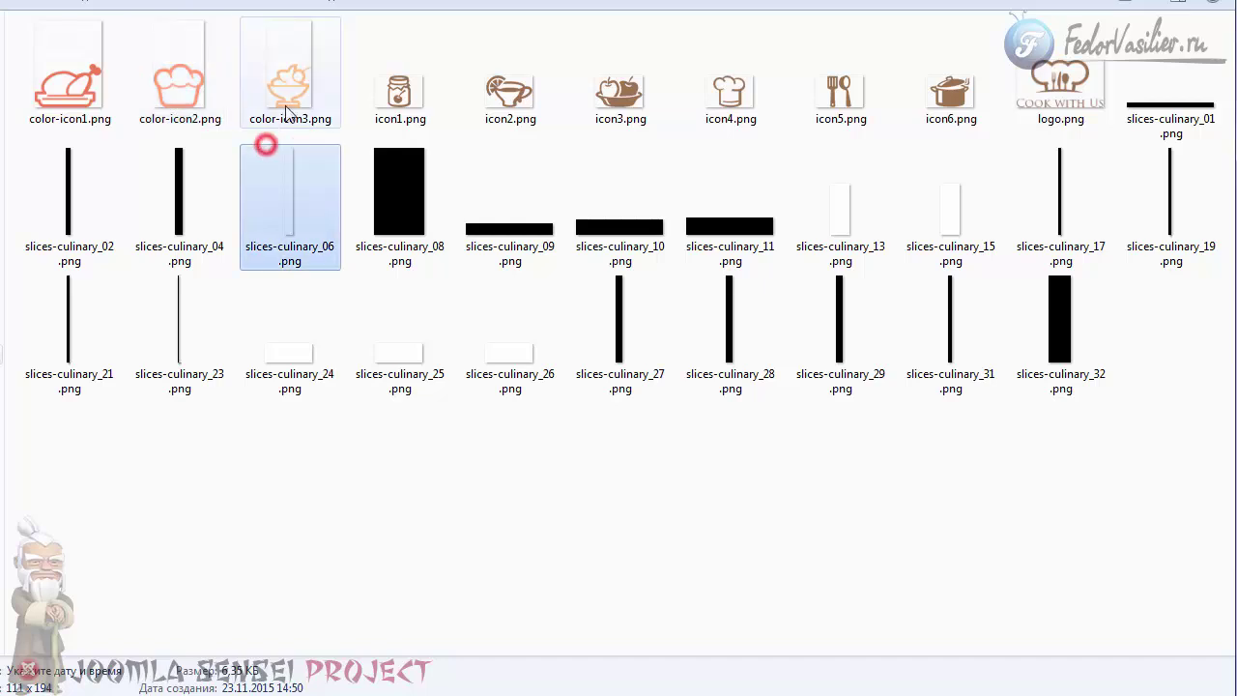
{"action": "left_click", "coordinate": [283, 105]}
{"action": "left_click", "coordinate": [176, 58]}
{"action": "left_click", "coordinate": [72, 85]}
{"action": "left_click", "coordinate": [161, 85]}
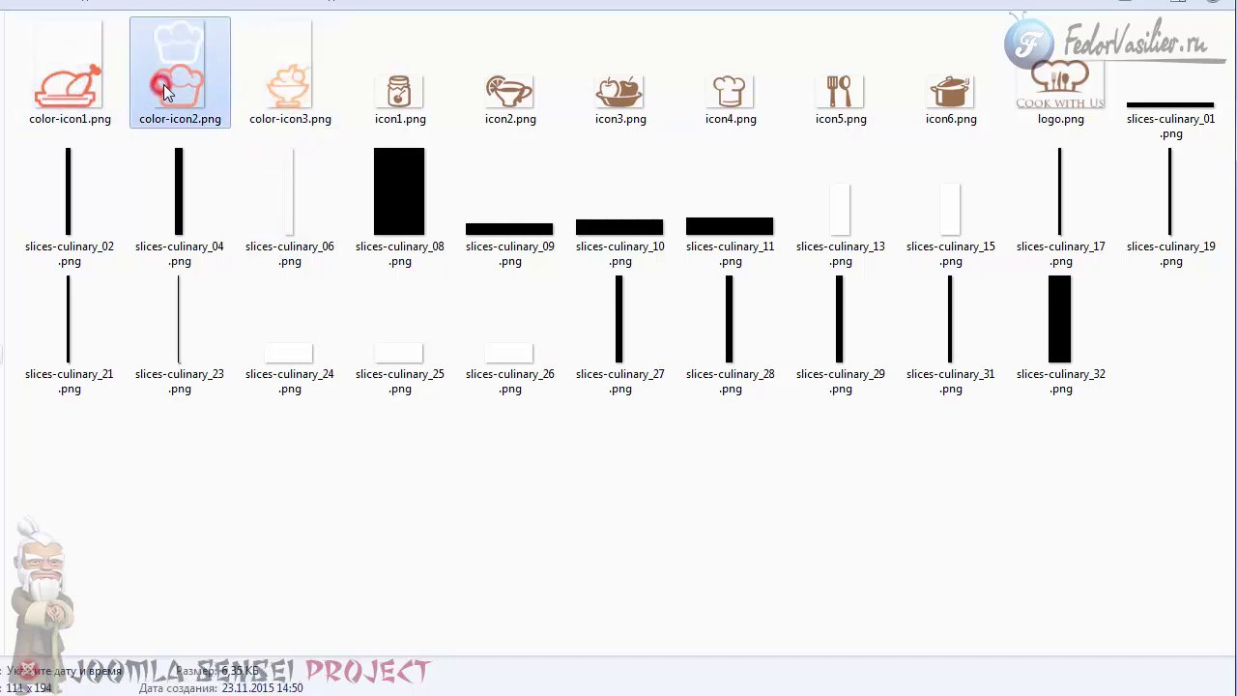
{"action": "left_click", "coordinate": [253, 93]}
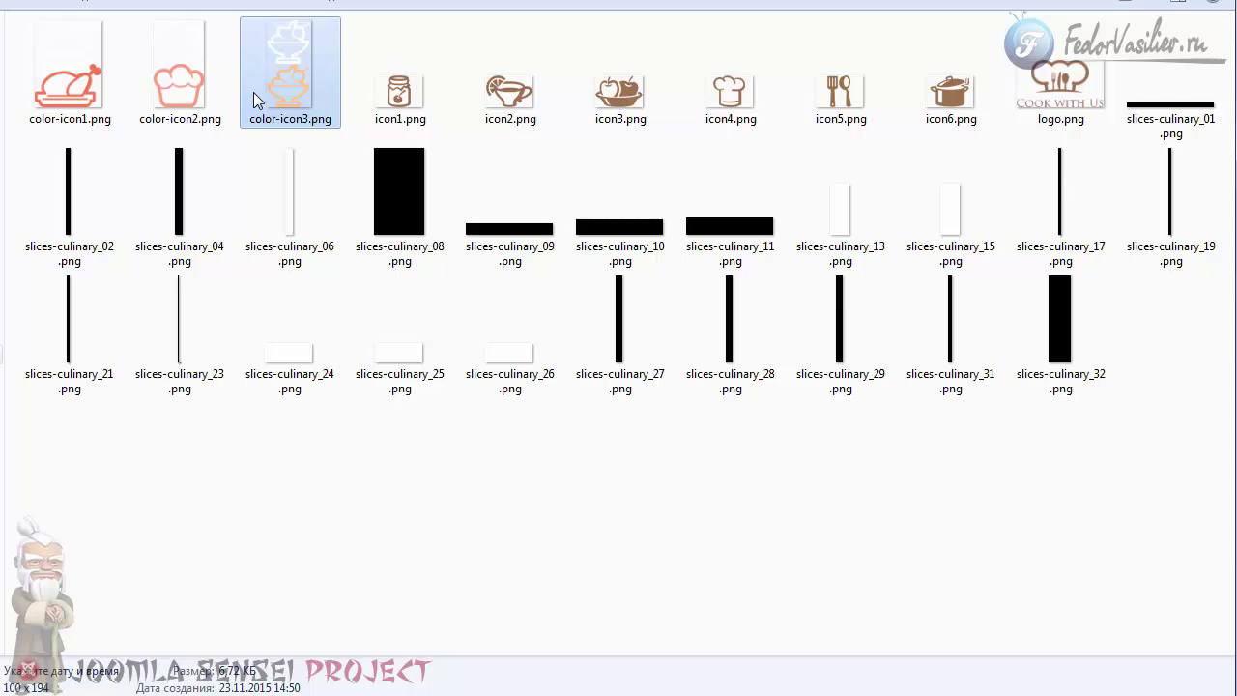
{"action": "left_click", "coordinate": [170, 94]}
{"action": "left_click", "coordinate": [82, 93]}
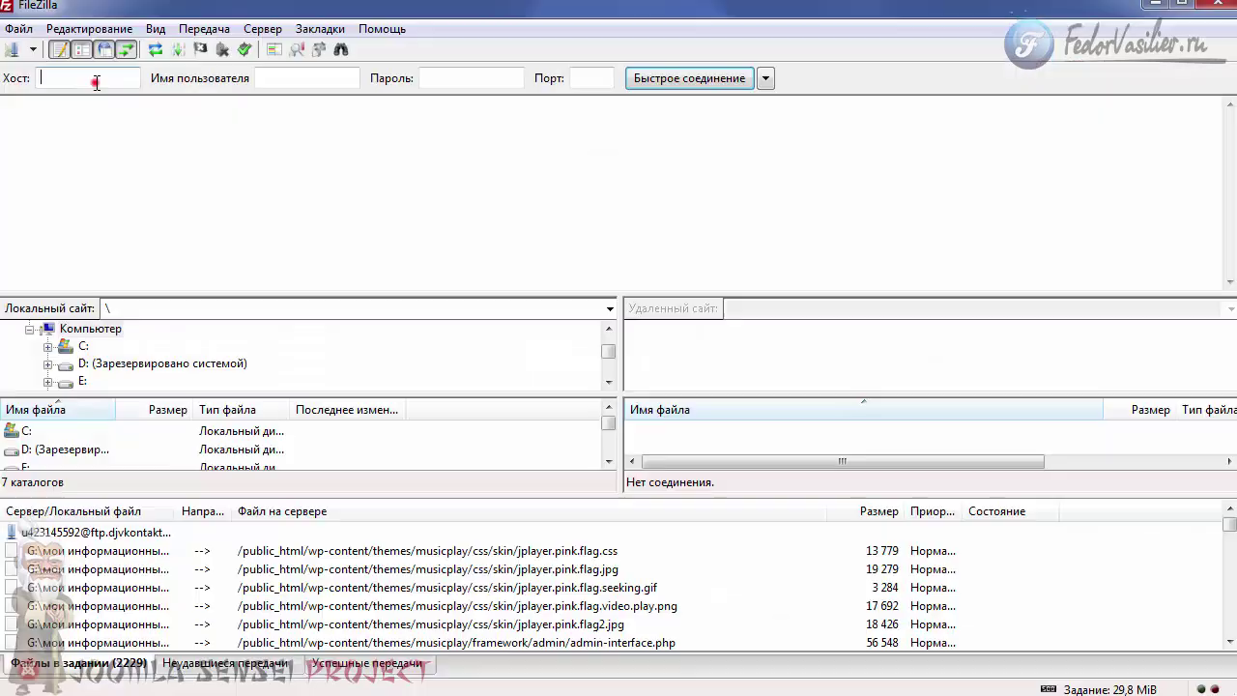
- Switch to FileZilla, connect to the saved ftp.vino-demo.w.pw server, and enlarge the file lists by shrinking the log and queue areas
{"action": "left_click", "coordinate": [96, 81]}
{"action": "left_click", "coordinate": [766, 79]}
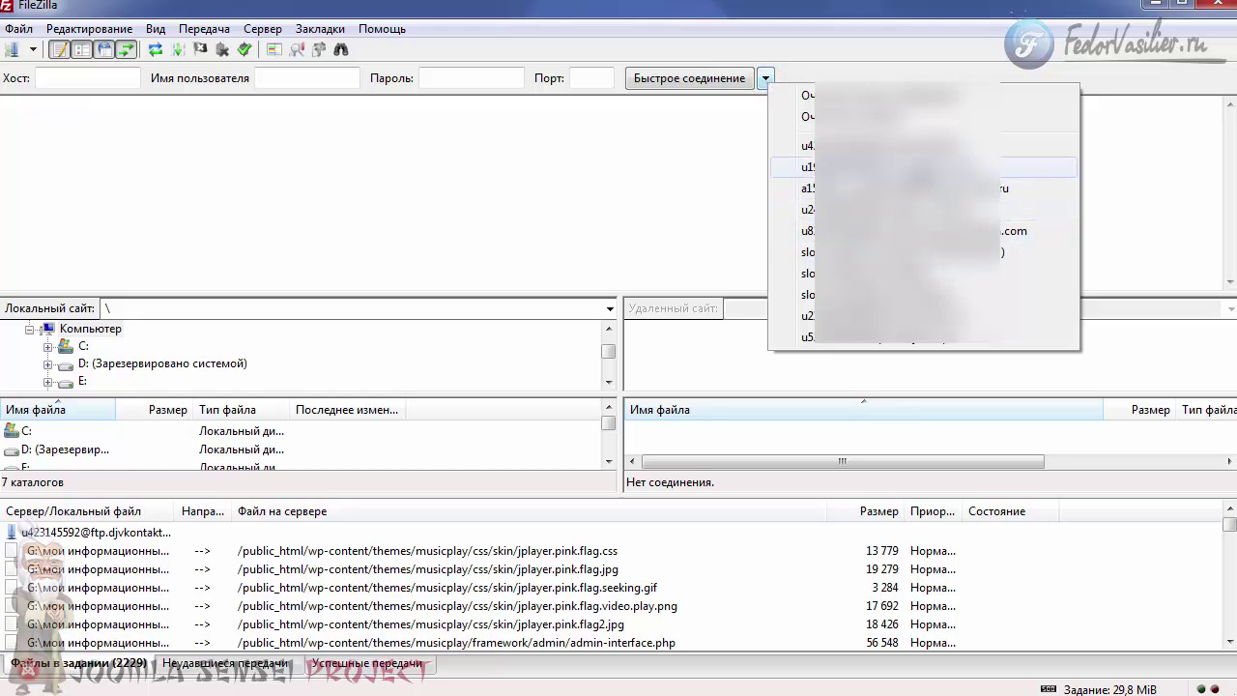
{"action": "left_click", "coordinate": [909, 166]}
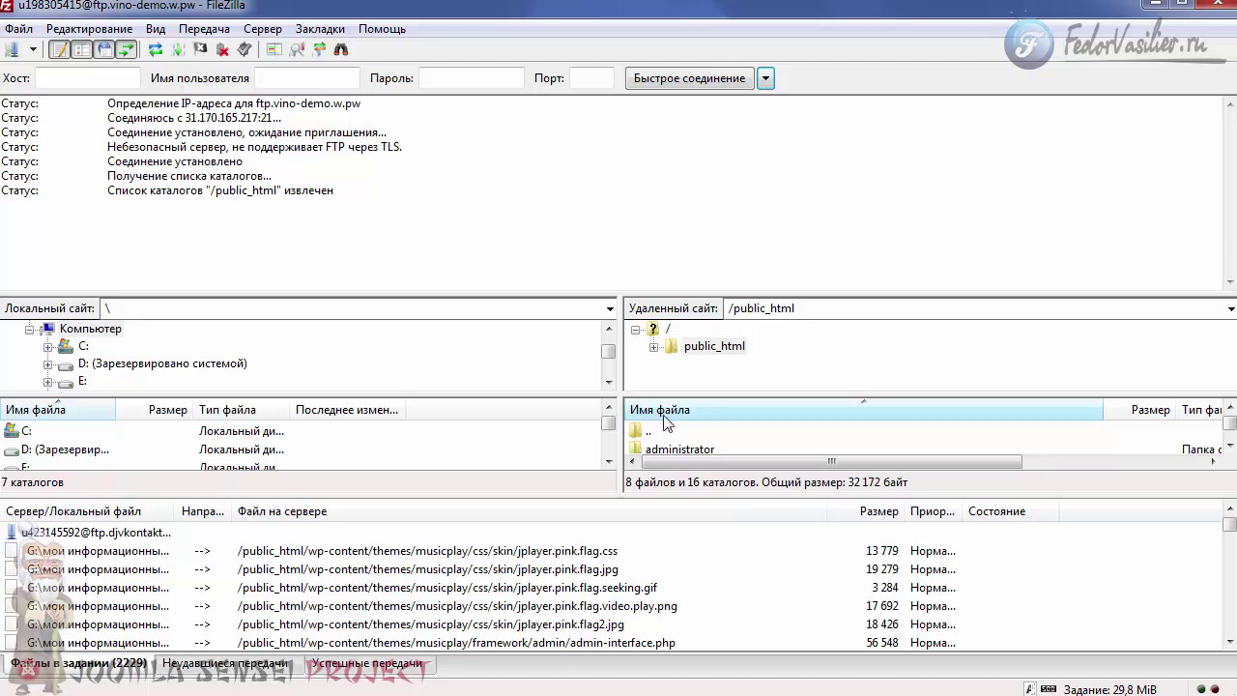
{"action": "left_click_drag", "start_coordinate": [588, 294], "coordinate": [588, 145]}
{"action": "left_click_drag", "start_coordinate": [578, 500], "coordinate": [579, 600]}
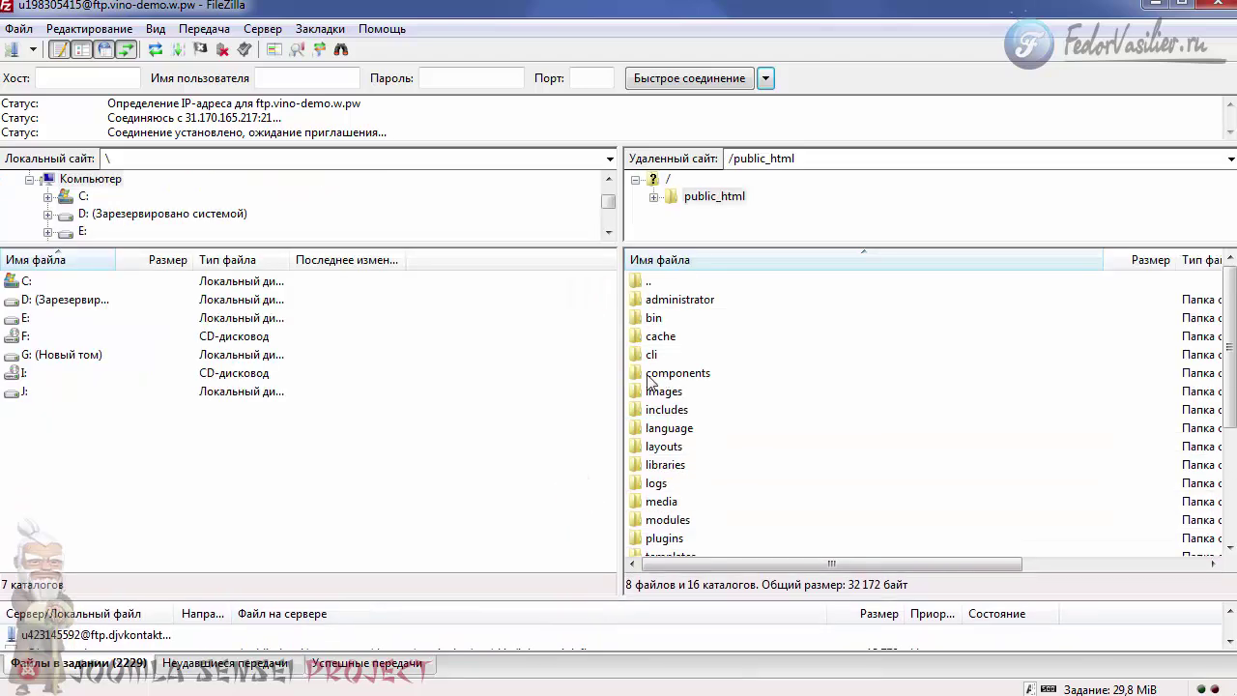
- Open the remote folder /public_html/templates/jm-services/images on the server
{"action": "left_click_drag", "start_coordinate": [1230, 348], "coordinate": [1230, 394]}
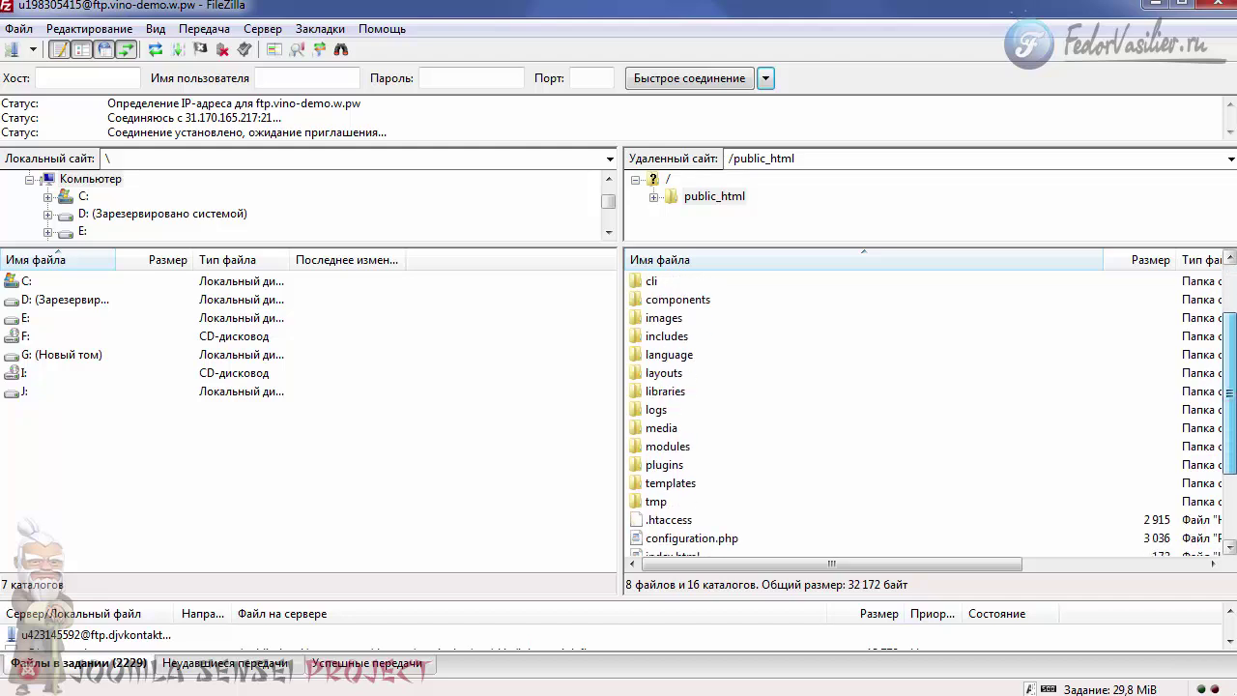
{"action": "double_click", "coordinate": [677, 483]}
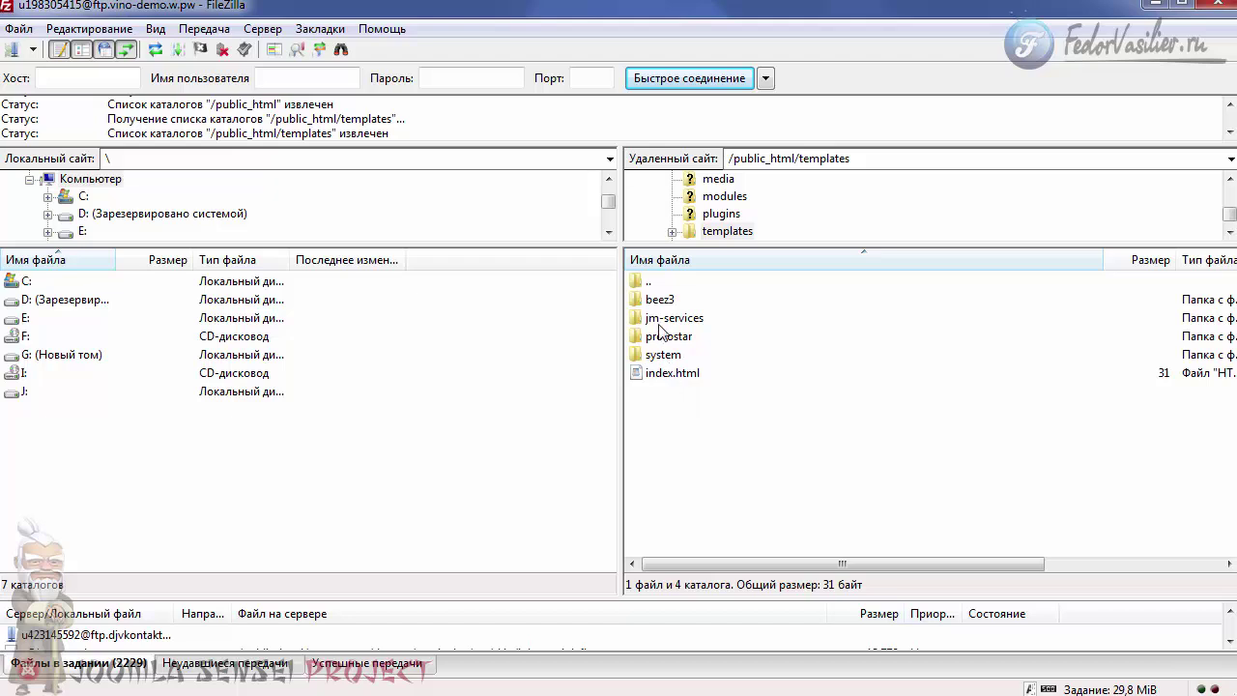
{"action": "left_click", "coordinate": [661, 319]}
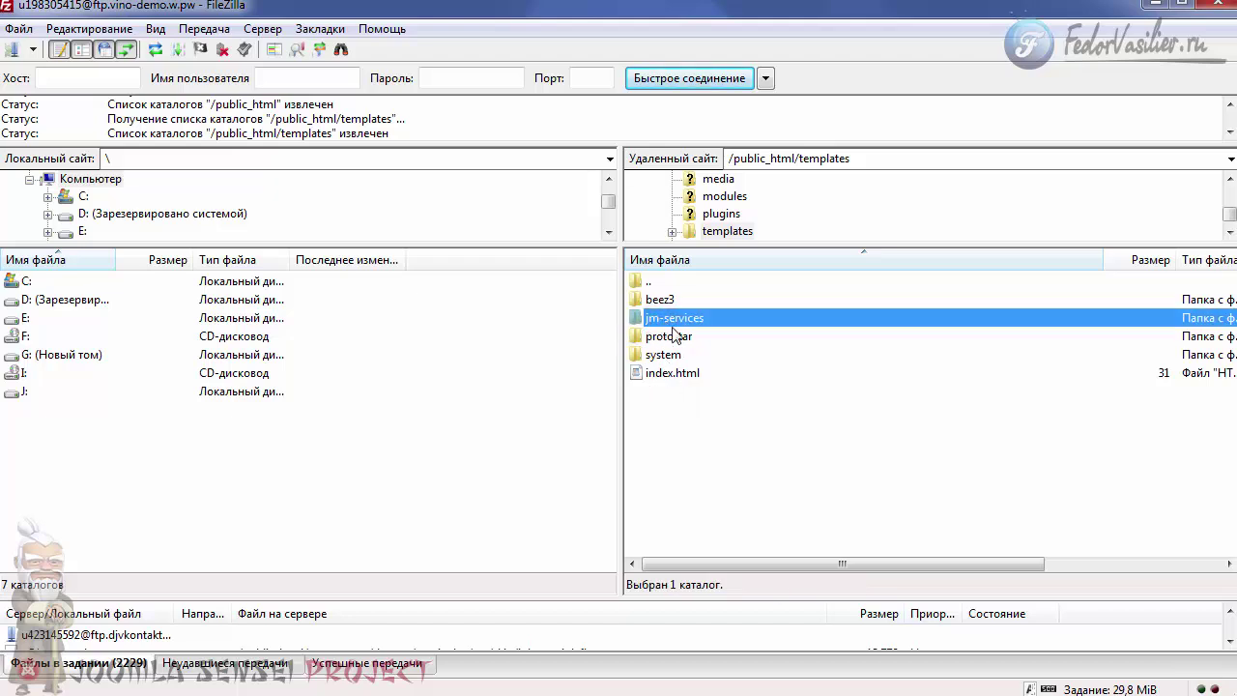
{"action": "double_click", "coordinate": [669, 319]}
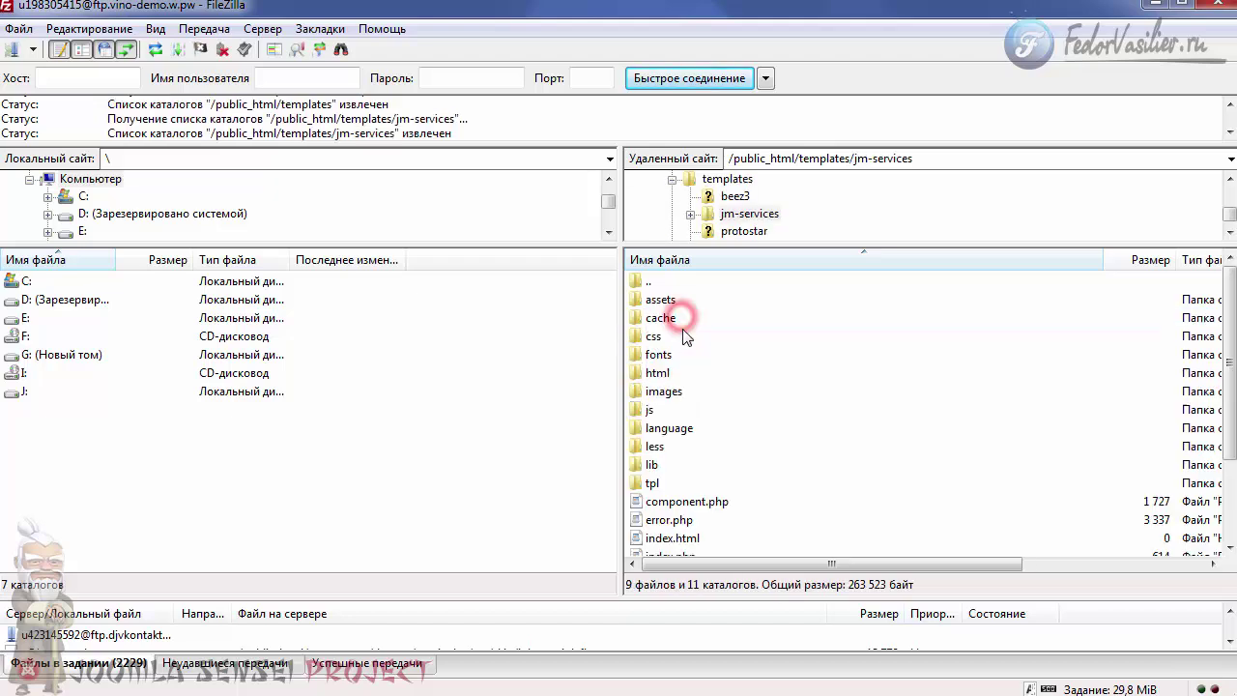
{"action": "double_click", "coordinate": [666, 395]}
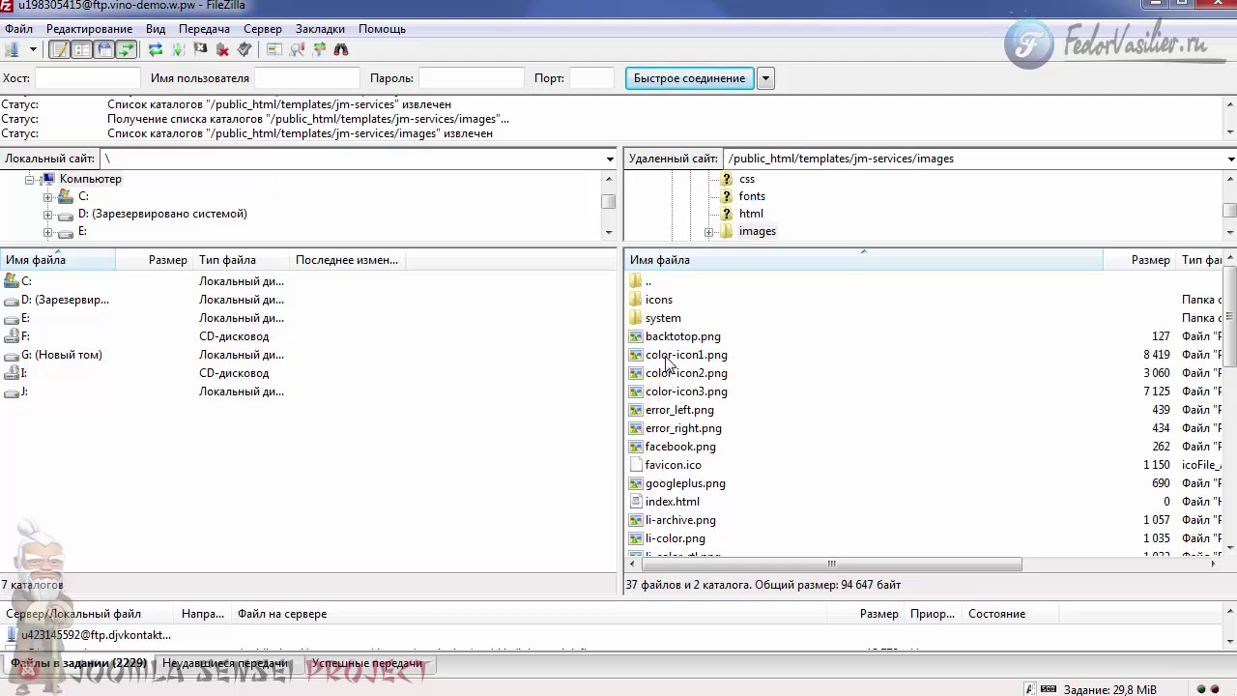
- Locate color-icon1.png, color-icon2.png and color-icon3.png in the remote images folder as the files to replace
{"action": "left_click", "coordinate": [666, 356]}
{"action": "left_click", "coordinate": [682, 373]}
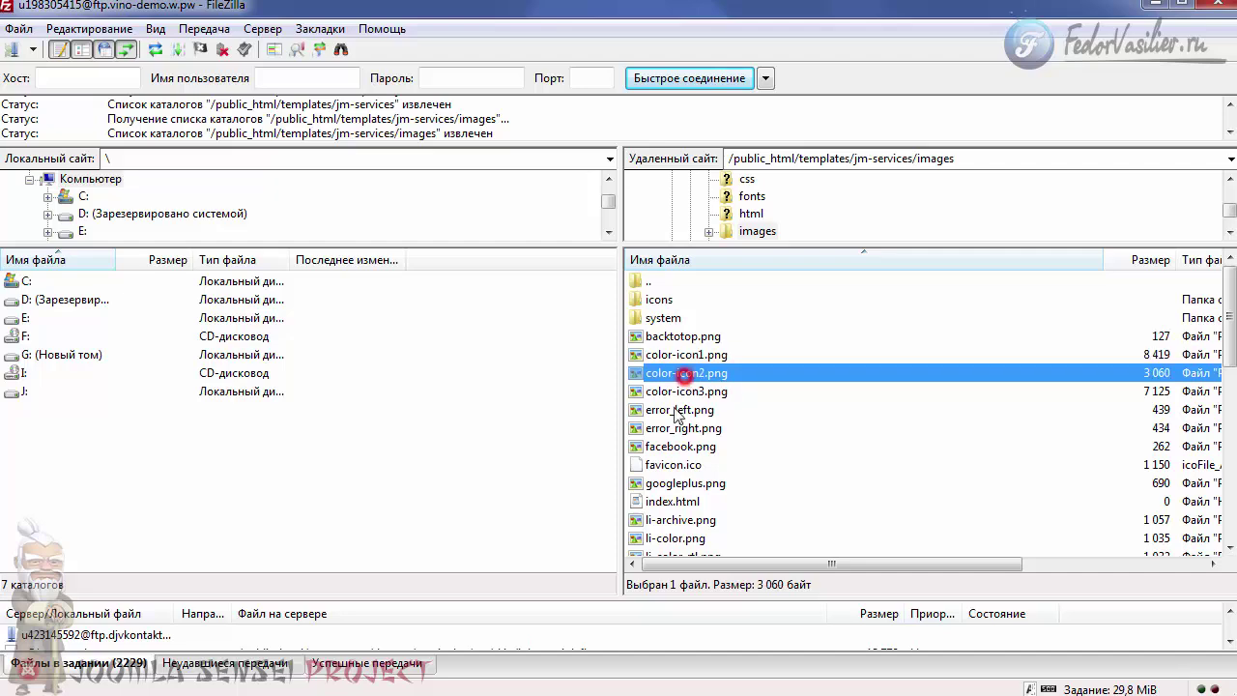
{"action": "left_click", "coordinate": [677, 391]}
{"action": "left_click", "coordinate": [668, 358]}
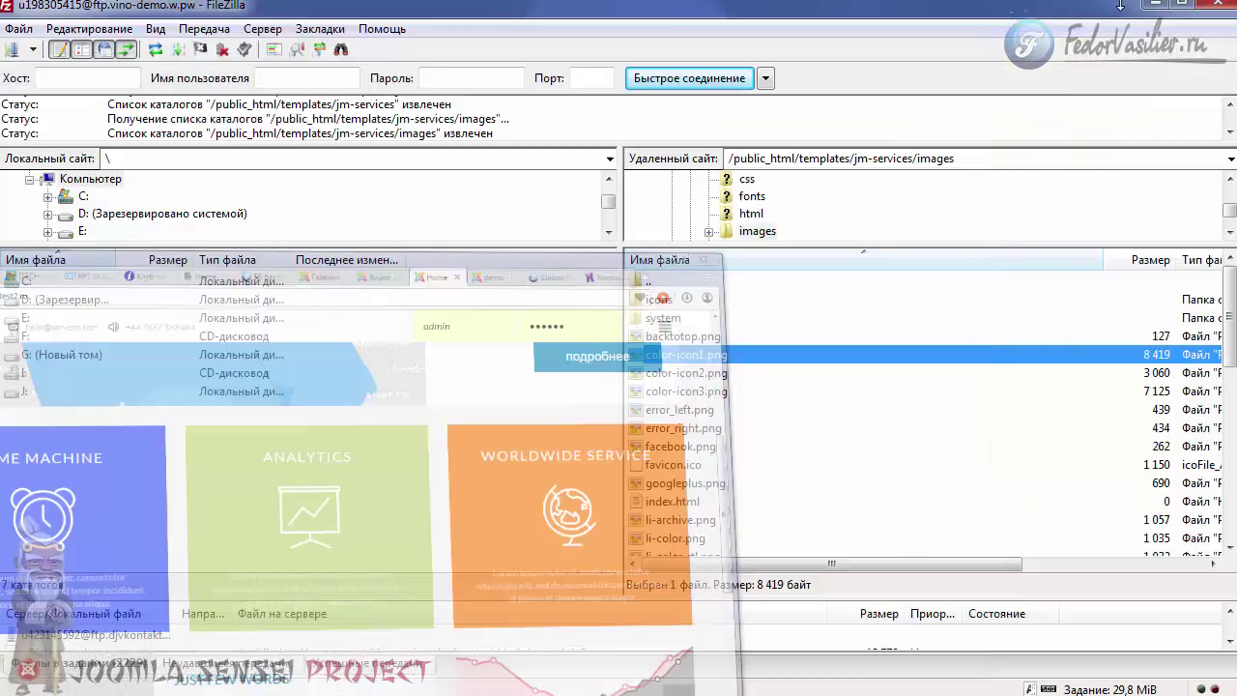
- Upload the local color-icon1.png, color-icon2.png and color-icon3.png to the remote images folder, overwriting the existing files, and reload vino-demo.w.pw in the browser
{"action": "left_click", "coordinate": [61, 200], "text": "ctrl"}
{"action": "left_click", "coordinate": [61, 328], "text": "ctrl"}
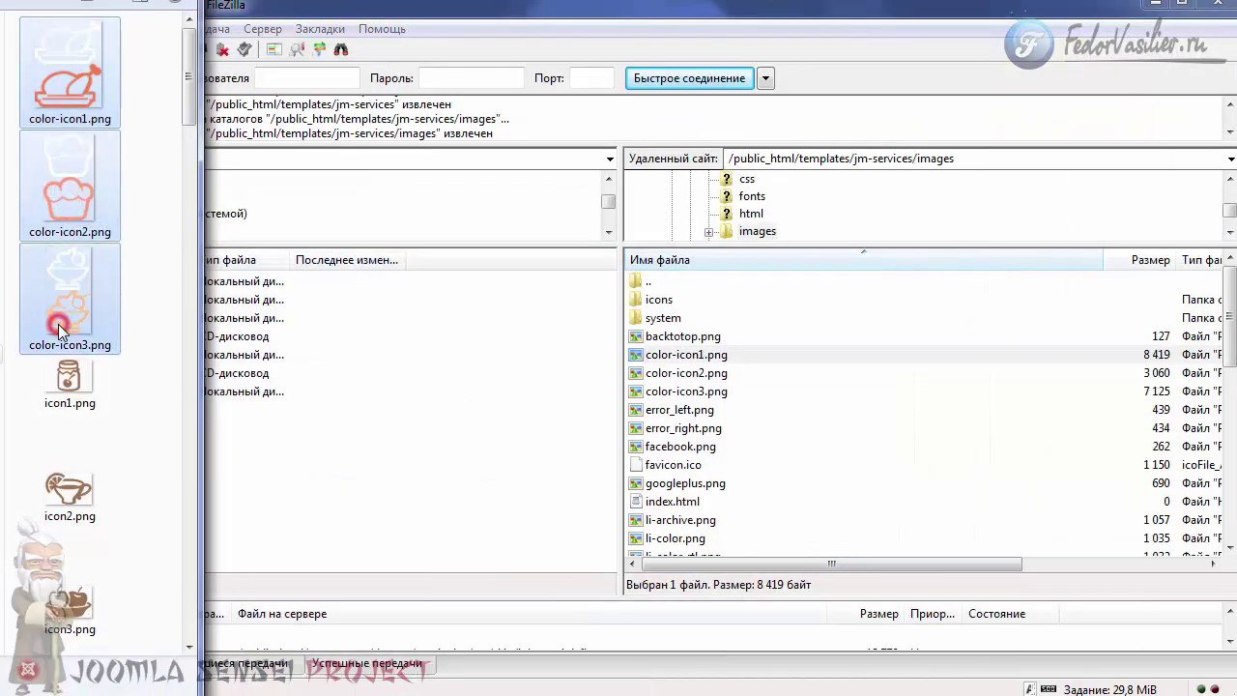
{"action": "left_click_drag", "start_coordinate": [61, 329], "coordinate": [809, 461]}
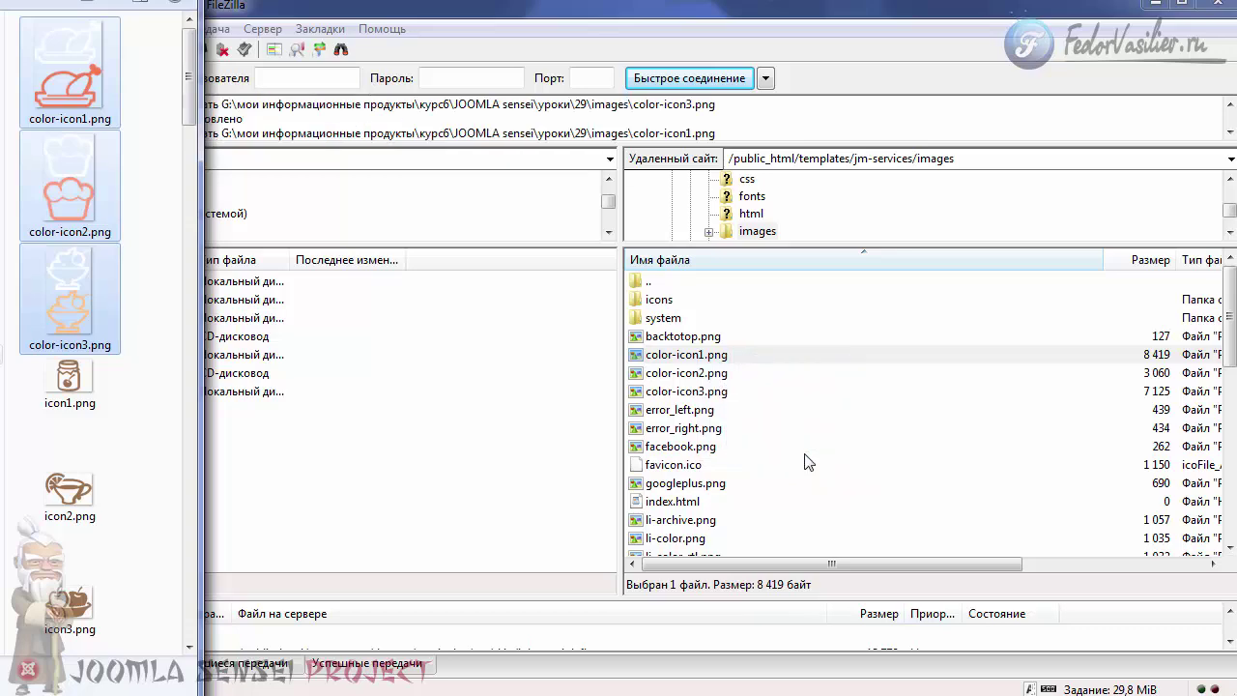
{"action": "left_click_drag", "start_coordinate": [430, 207], "coordinate": [375, 155]}
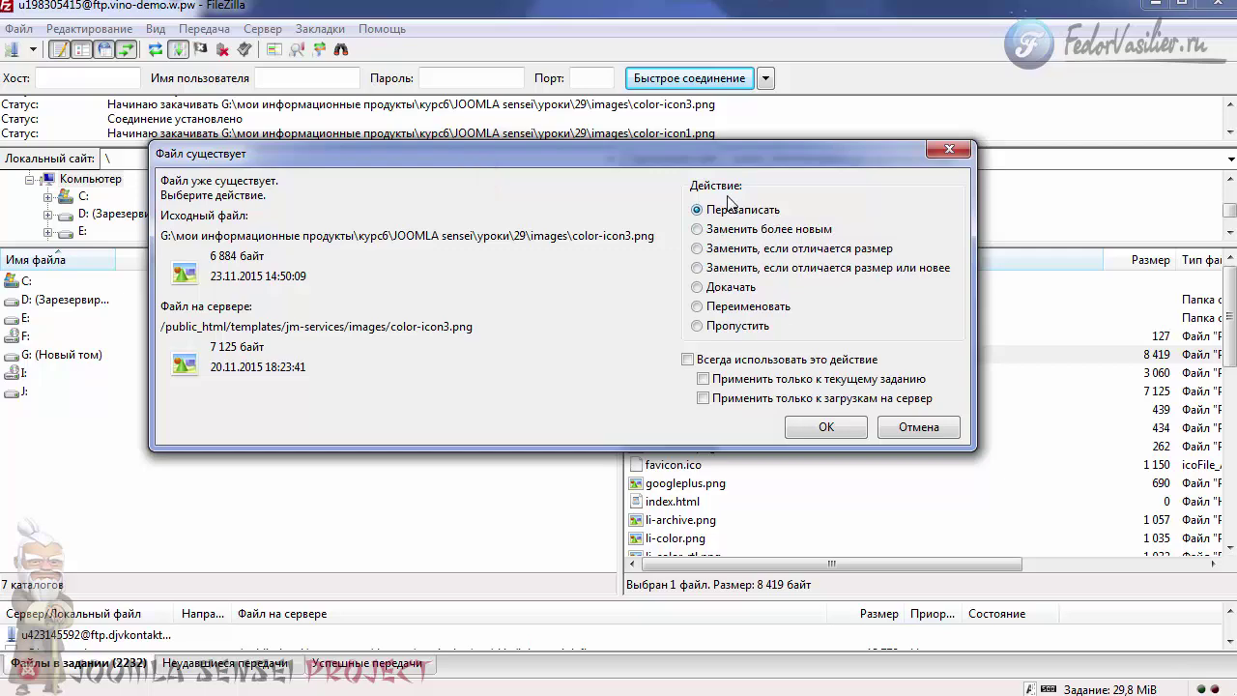
{"action": "left_click", "coordinate": [826, 432]}
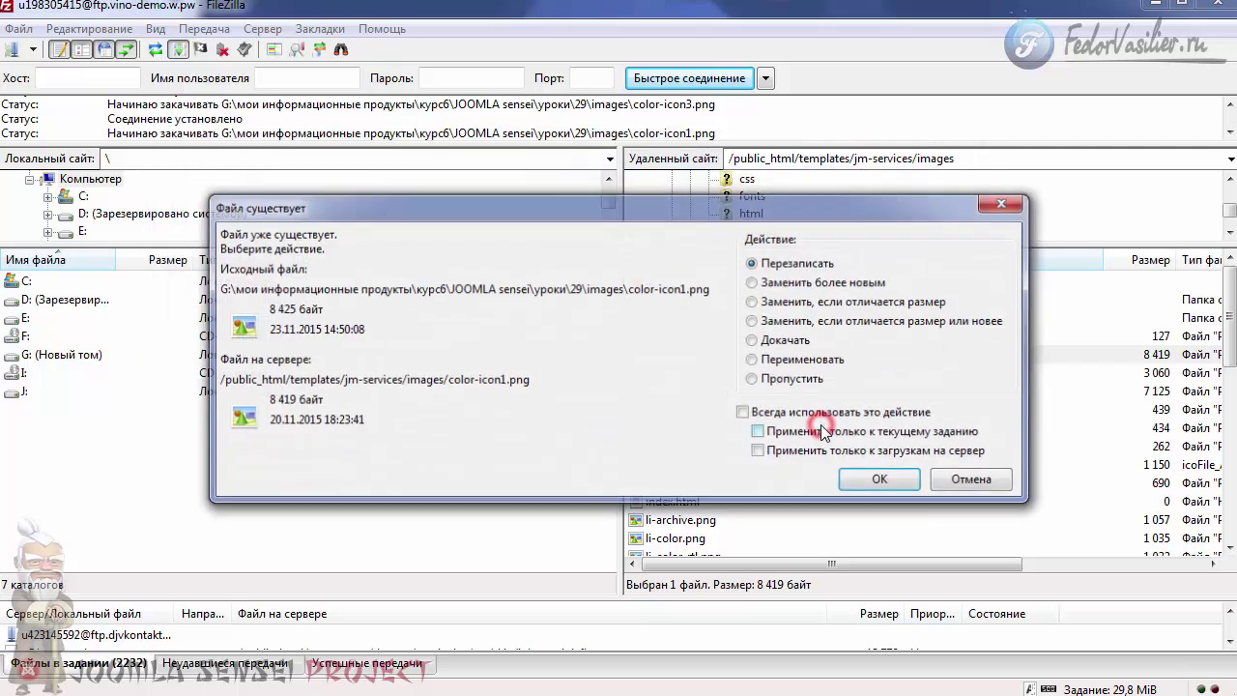
{"action": "left_click", "coordinate": [864, 485]}
{"action": "left_click", "coordinate": [865, 480]}
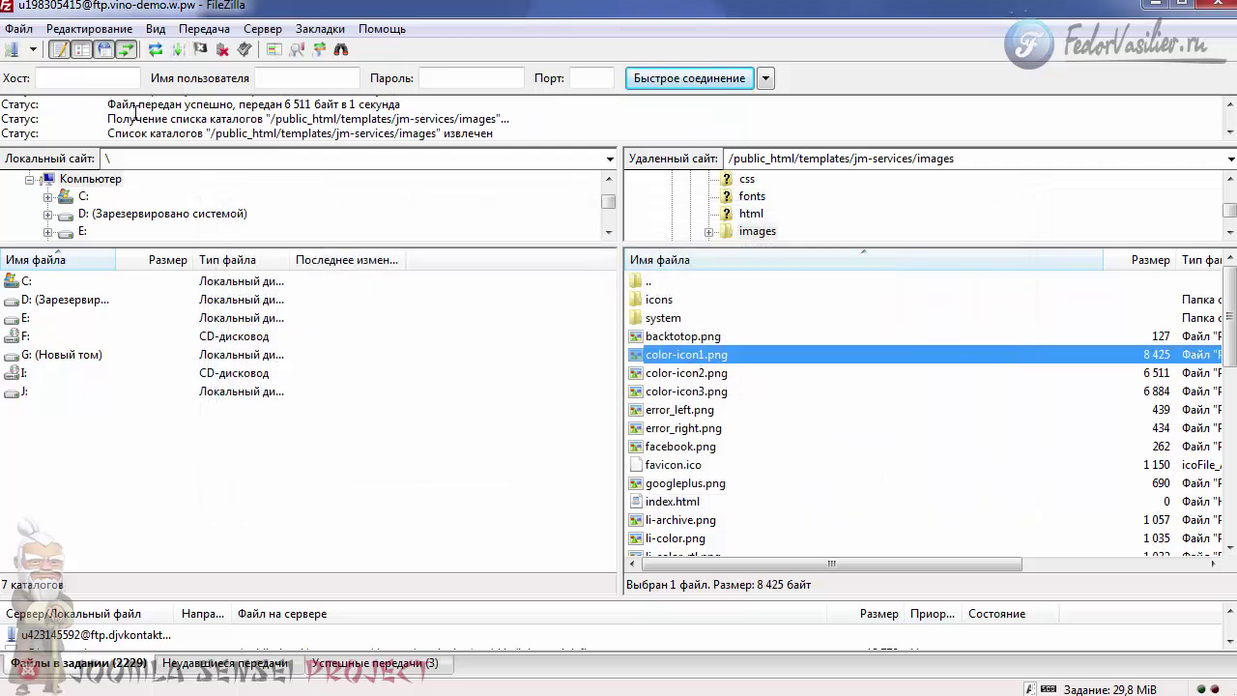
{"action": "key", "text": "alt+Tab"}
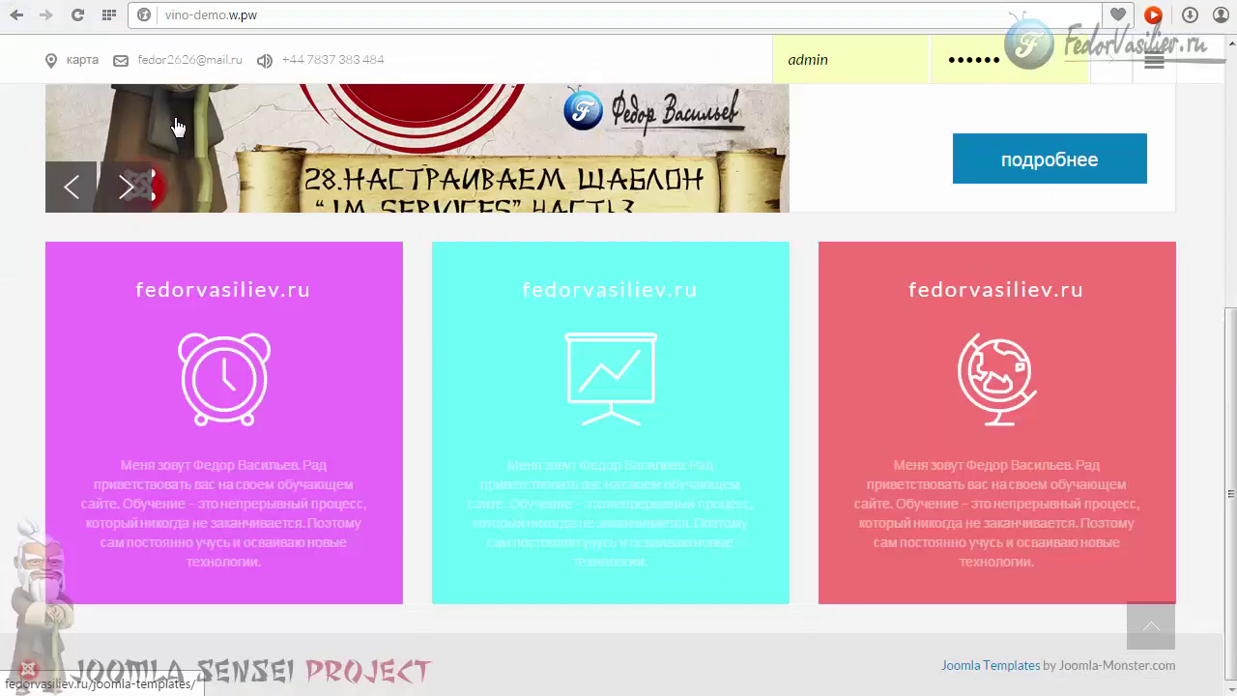
{"action": "left_click", "coordinate": [78, 15]}
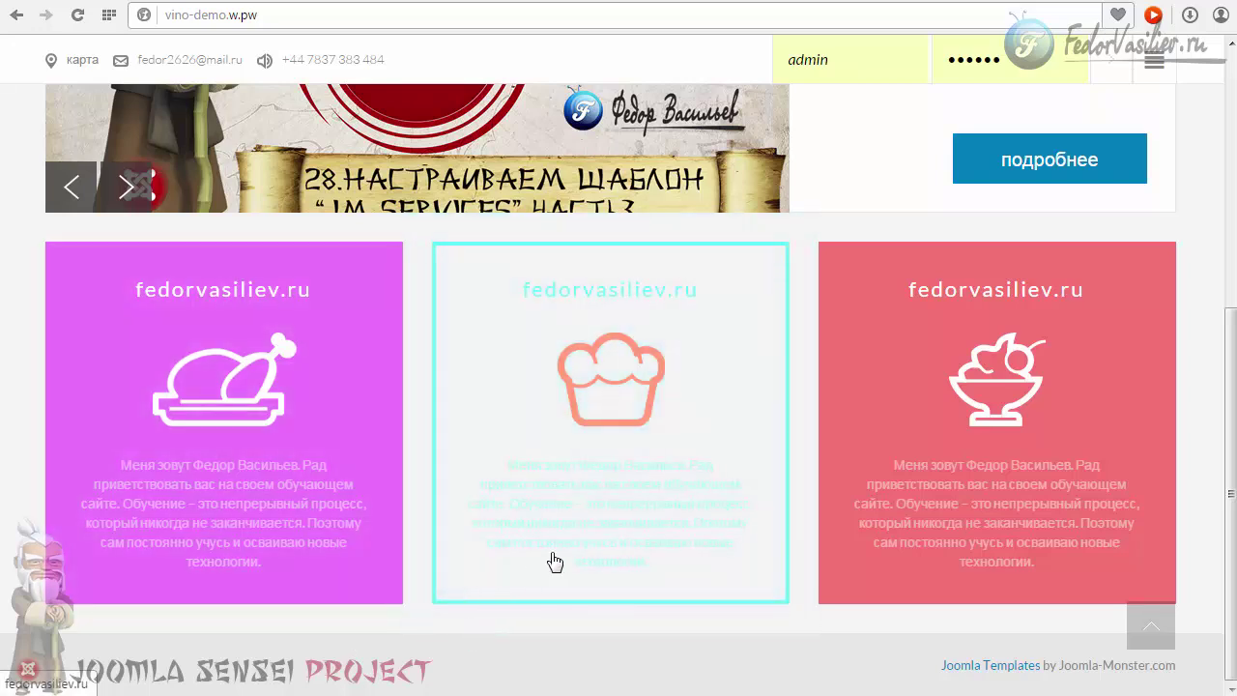
- Switch to Photoshop and sample the orange-red color of the roast chicken icon with the Eyedropper tool
{"action": "key", "text": "alt+Tab"}
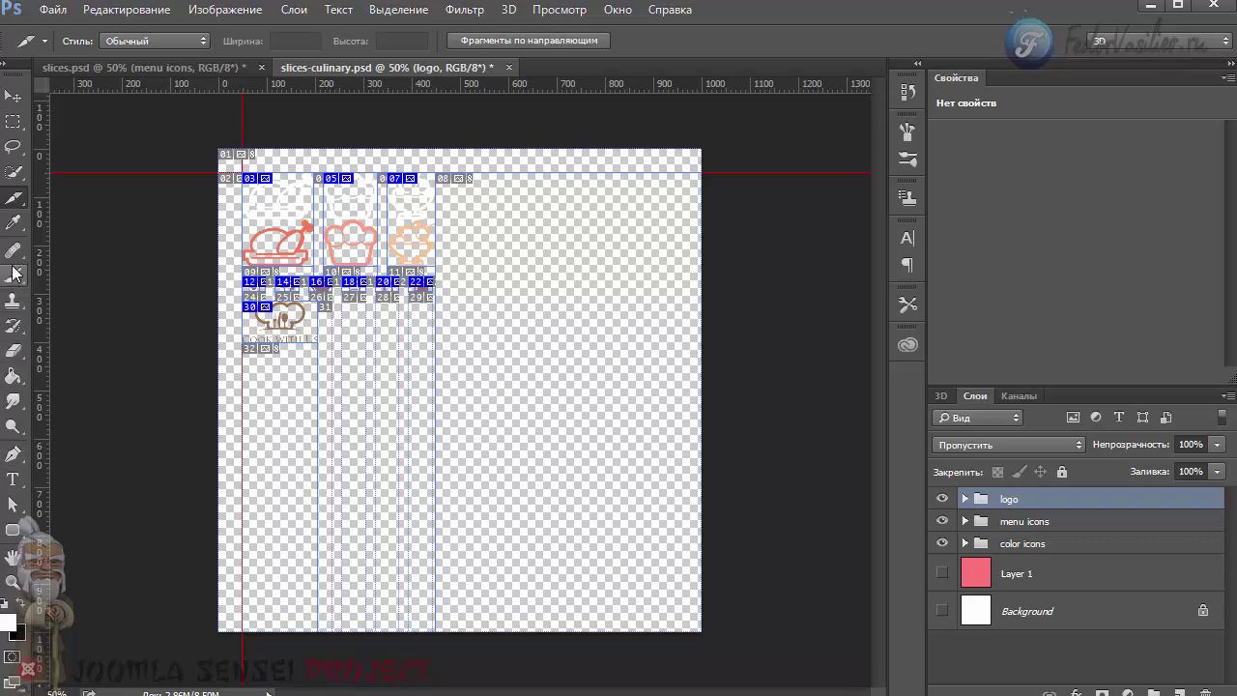
{"action": "left_click", "coordinate": [15, 222]}
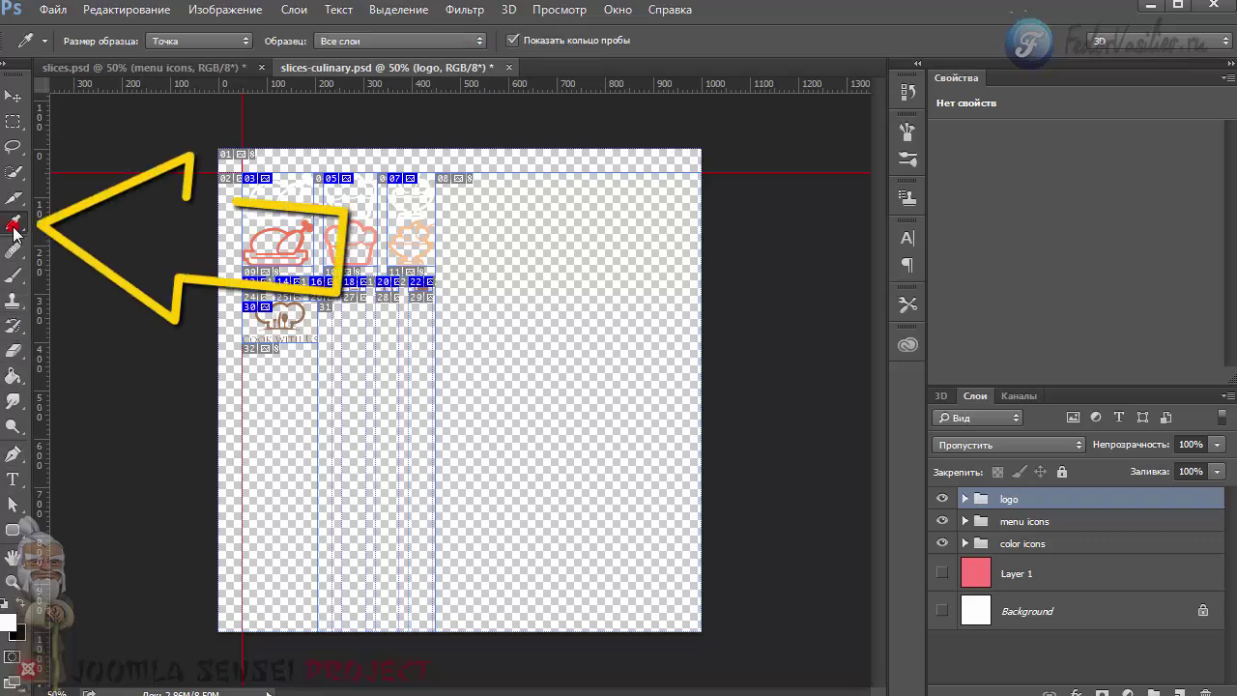
{"action": "left_click", "coordinate": [307, 226]}
- Open the foreground color's Color Picker, copy the hex code f47d56, and close the picker without changing the color
{"action": "left_click", "coordinate": [9, 622]}
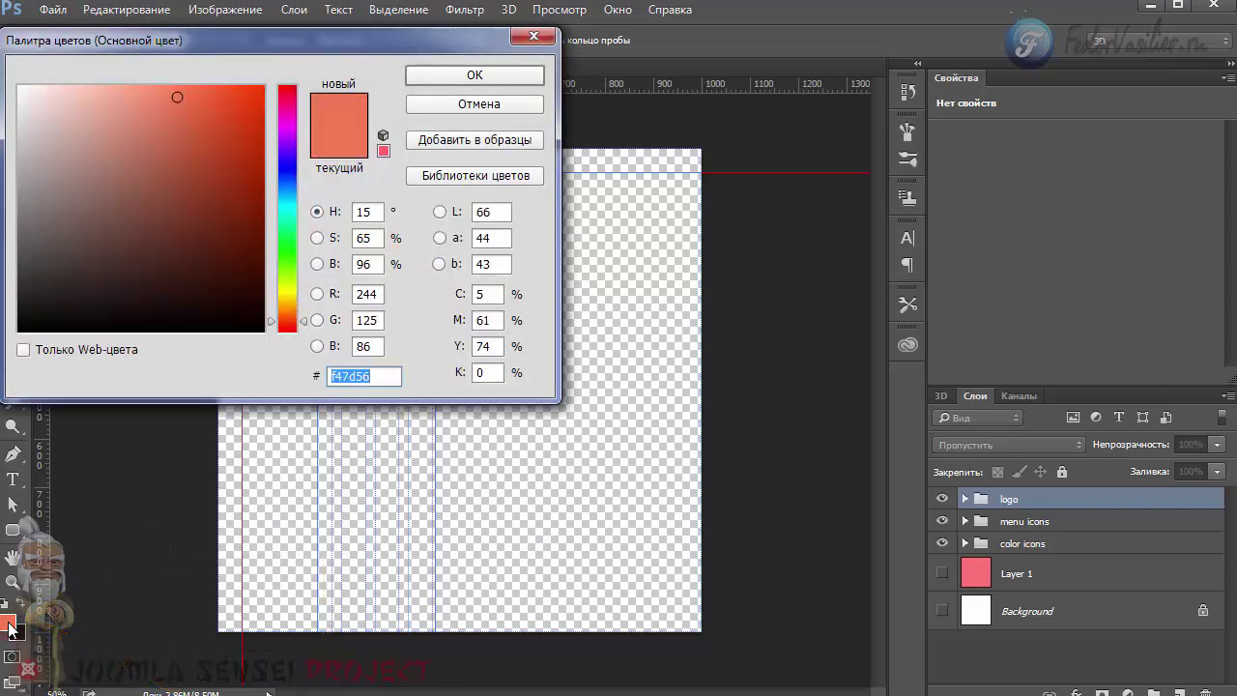
{"action": "left_click_drag", "start_coordinate": [241, 37], "coordinate": [583, 112]}
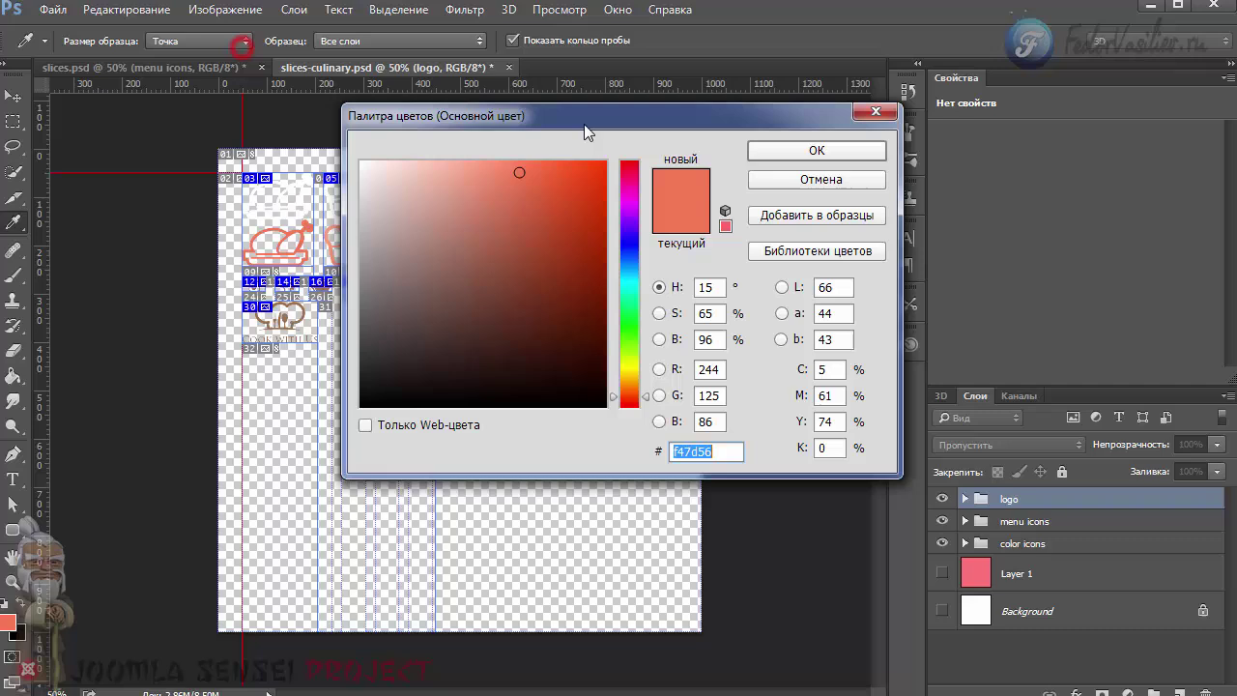
{"action": "left_click", "coordinate": [685, 455]}
{"action": "double_click", "coordinate": [715, 451]}
{"action": "right_click", "coordinate": [692, 453]}
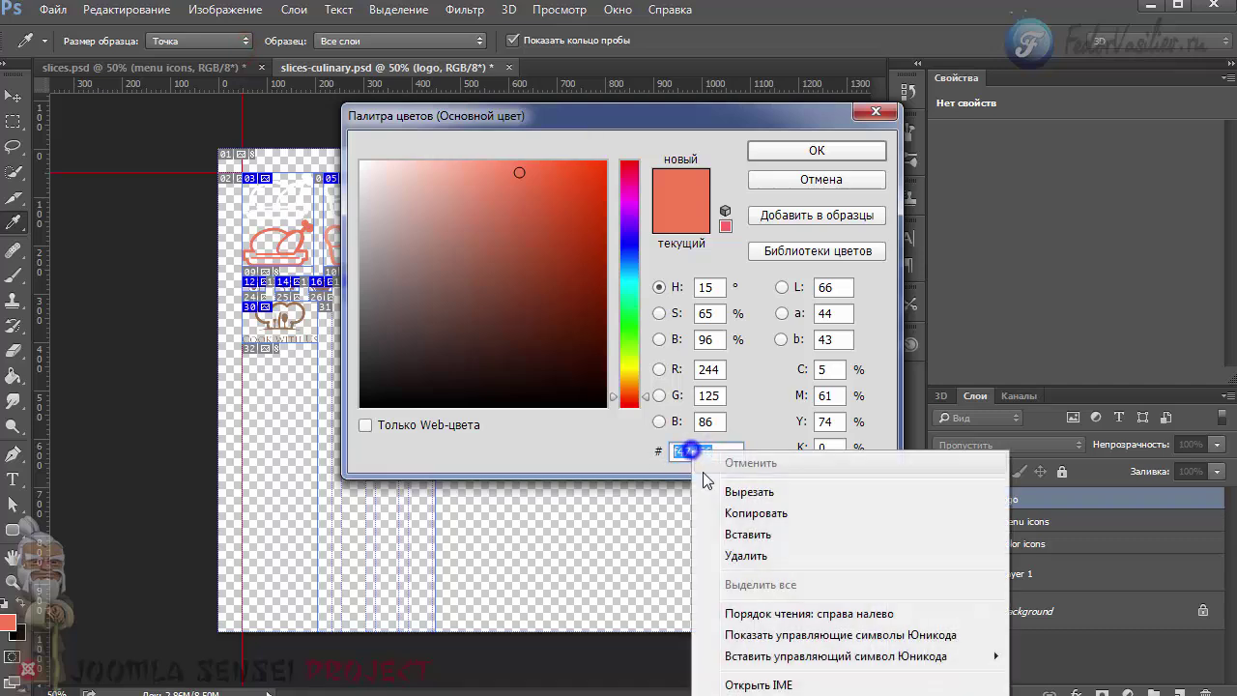
{"action": "left_click", "coordinate": [734, 513]}
{"action": "left_click", "coordinate": [877, 114]}
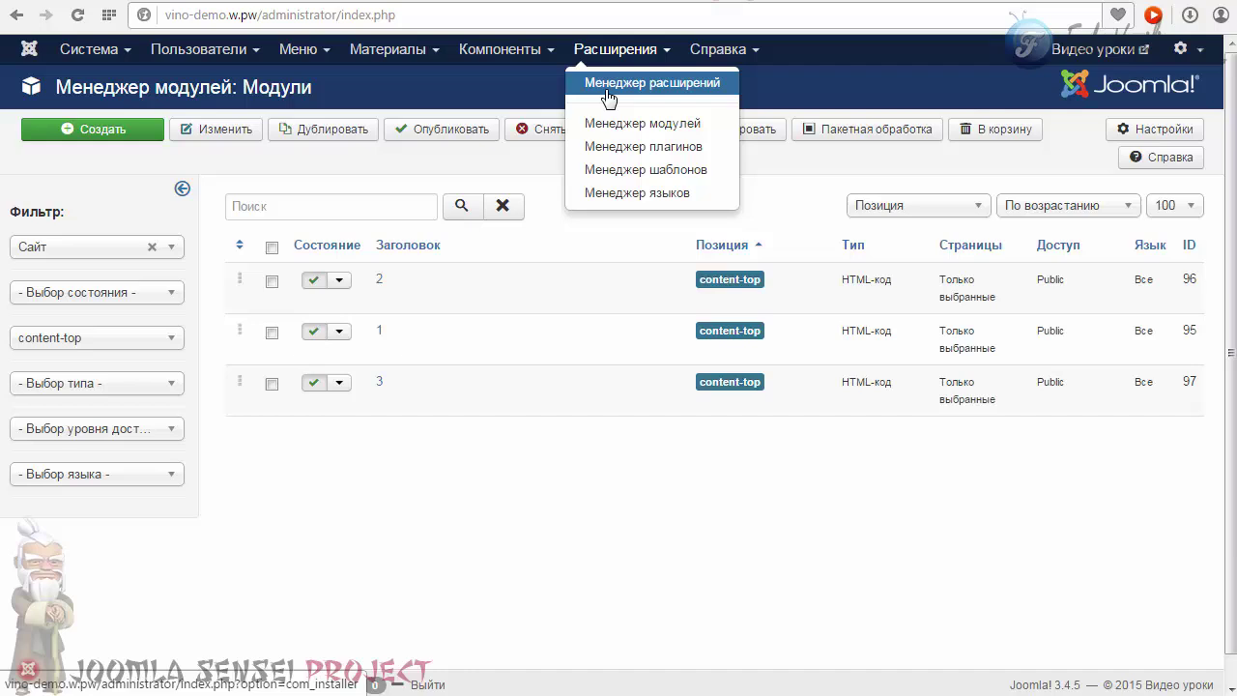
- In the Joomla administrator, open the default jm-services template style and go to the module colors under Color modifications
{"action": "left_click", "coordinate": [643, 170]}
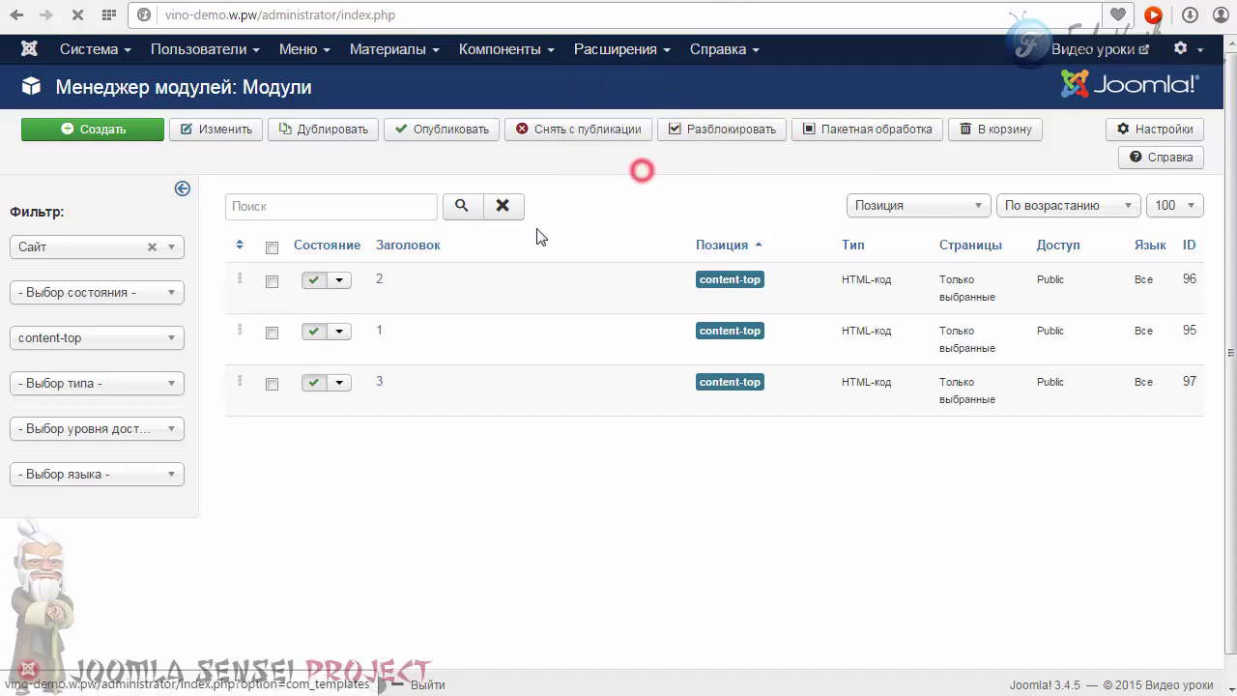
{"action": "left_click", "coordinate": [312, 371]}
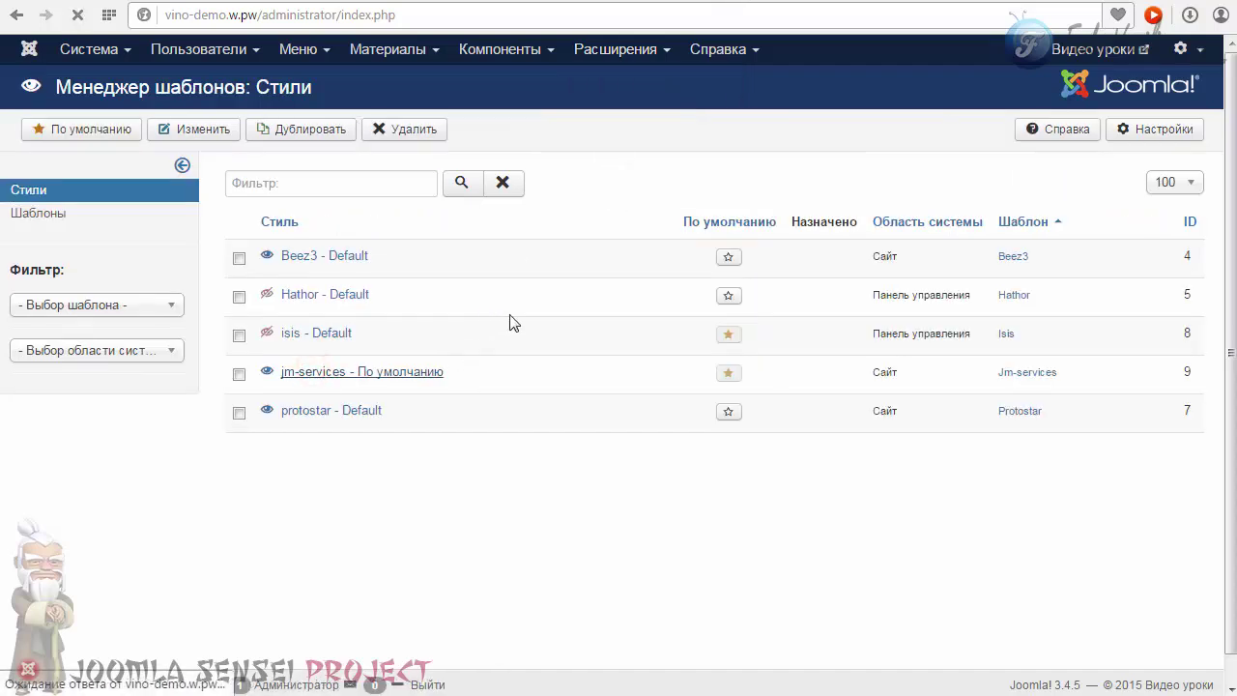
{"action": "left_click", "coordinate": [96, 498]}
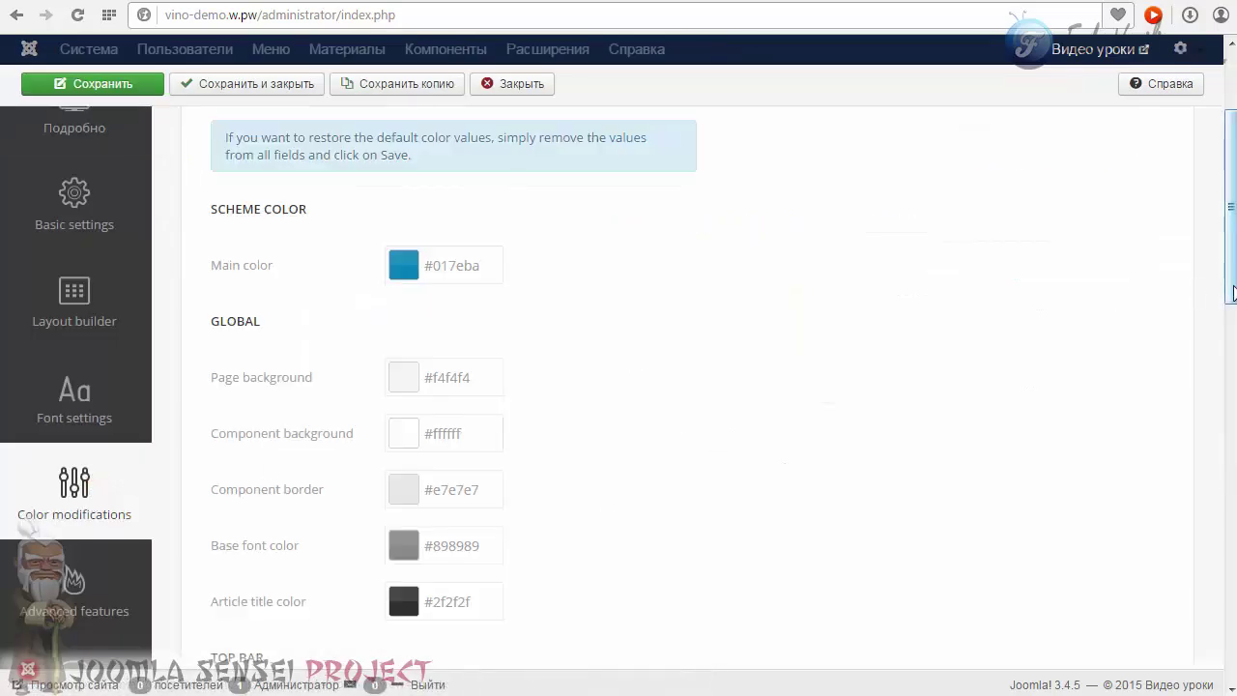
{"action": "left_click_drag", "start_coordinate": [1230, 295], "coordinate": [1229, 565]}
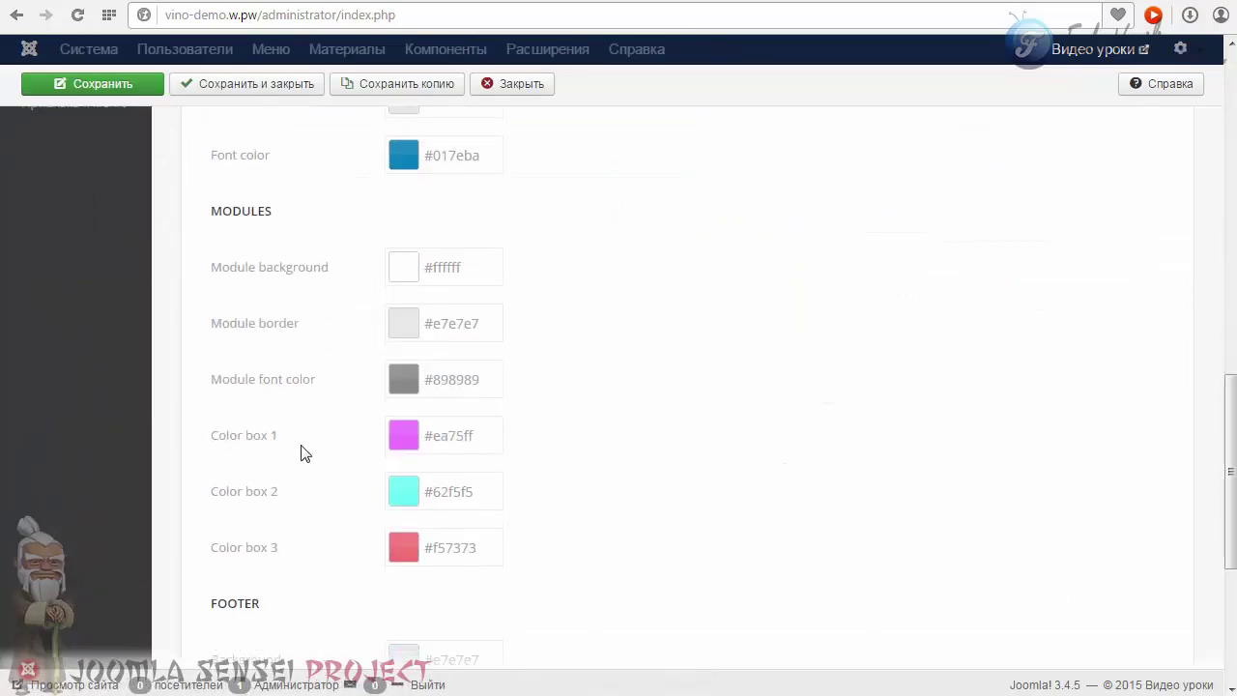
- Set Color box 1 to #f47d56, save the template style, and reload the site's home page
{"action": "left_click_drag", "start_coordinate": [477, 439], "coordinate": [434, 437]}
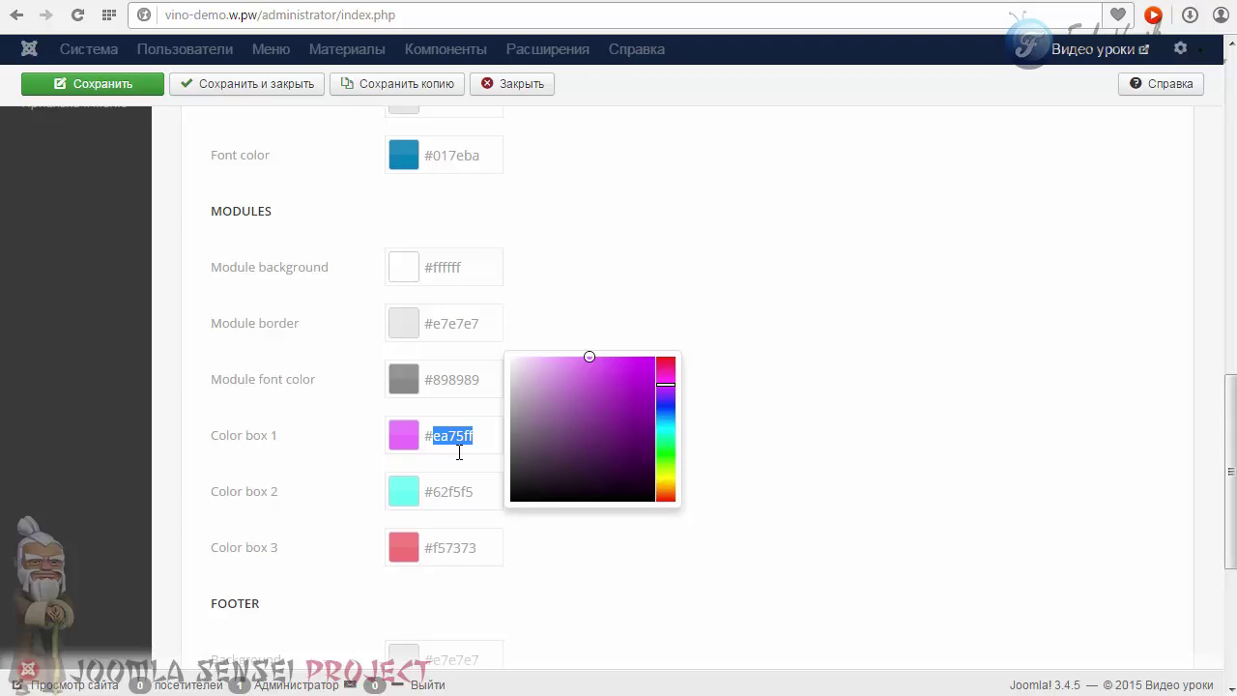
{"action": "key", "text": "BackSpace"}
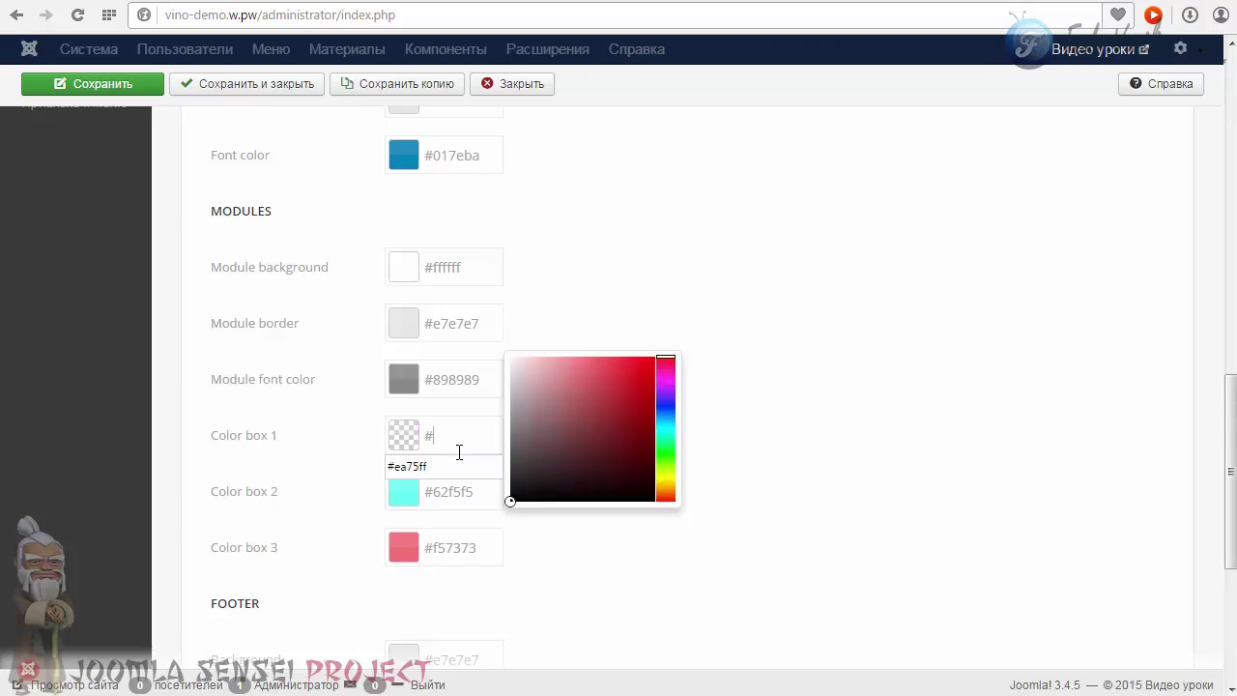
{"action": "key", "text": "ctrl+v"}
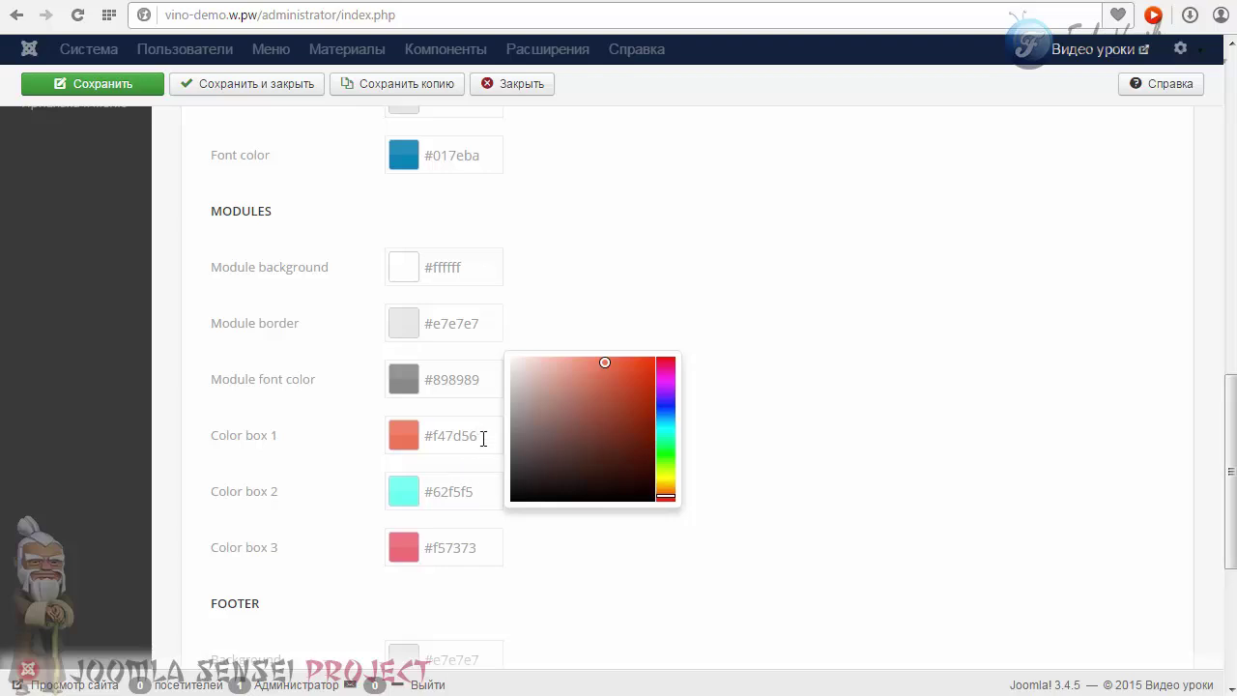
{"action": "left_click", "coordinate": [131, 85]}
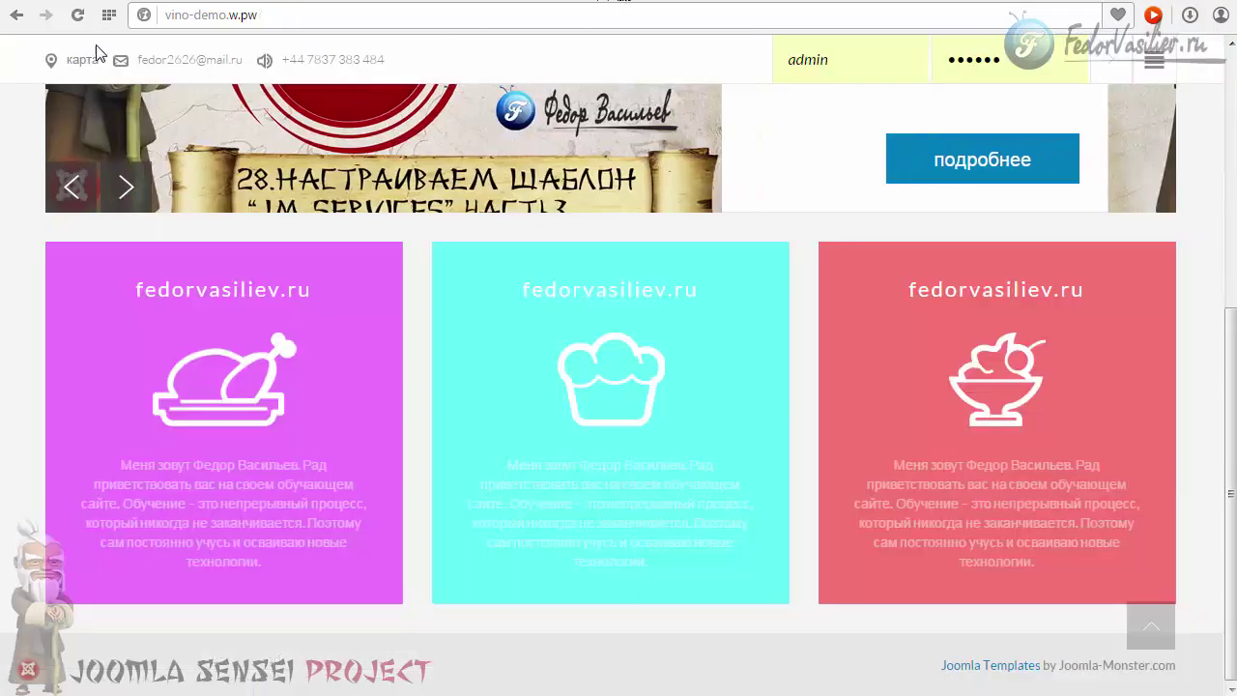
{"action": "left_click", "coordinate": [77, 15]}
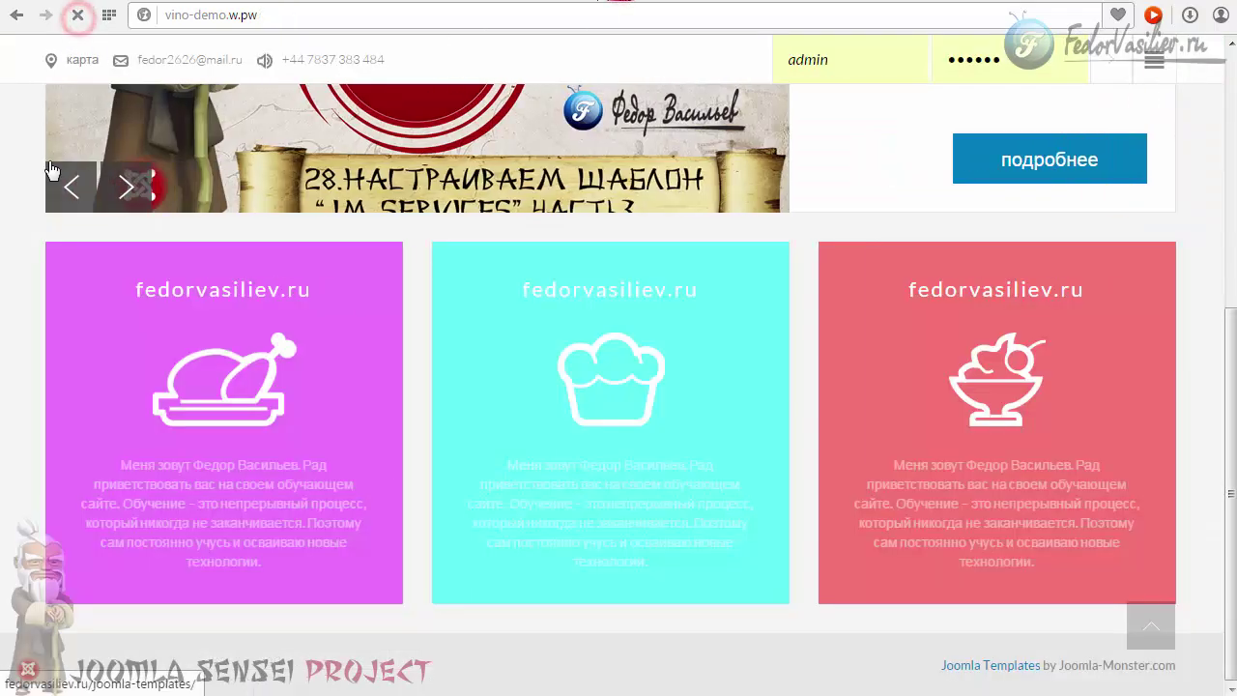